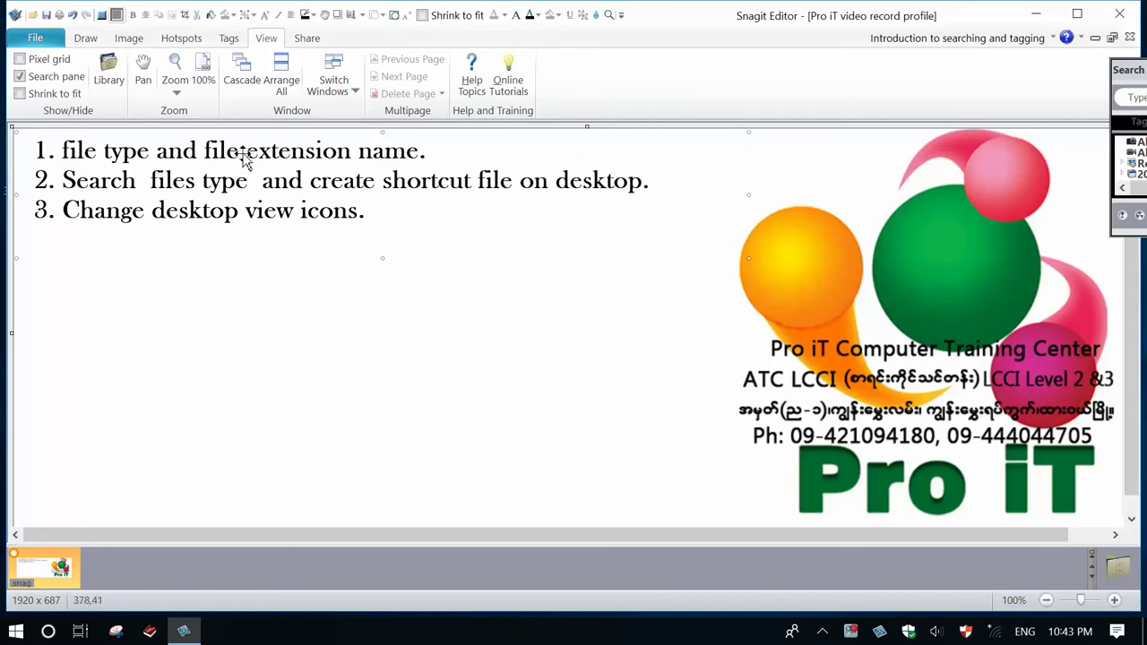
Step: Open the 2018 yrs folder on Local Disk (D:) in File Explorer and sort its contents by type
left_click(1035, 14)
double_click(36, 103)
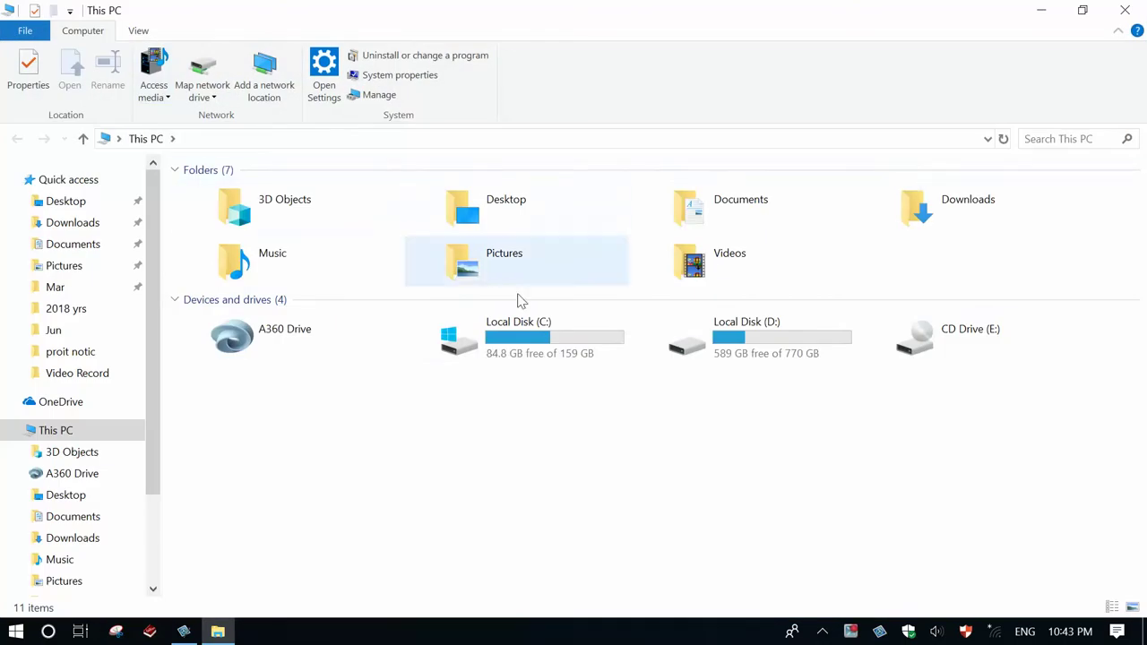
double_click(717, 349)
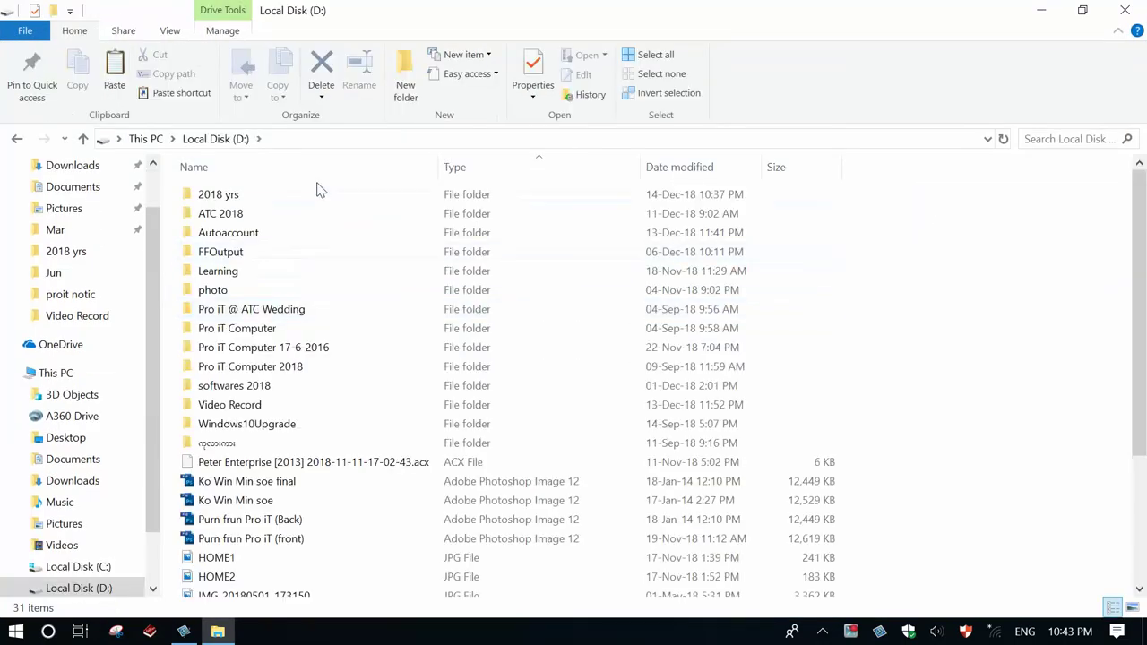
double_click(243, 196)
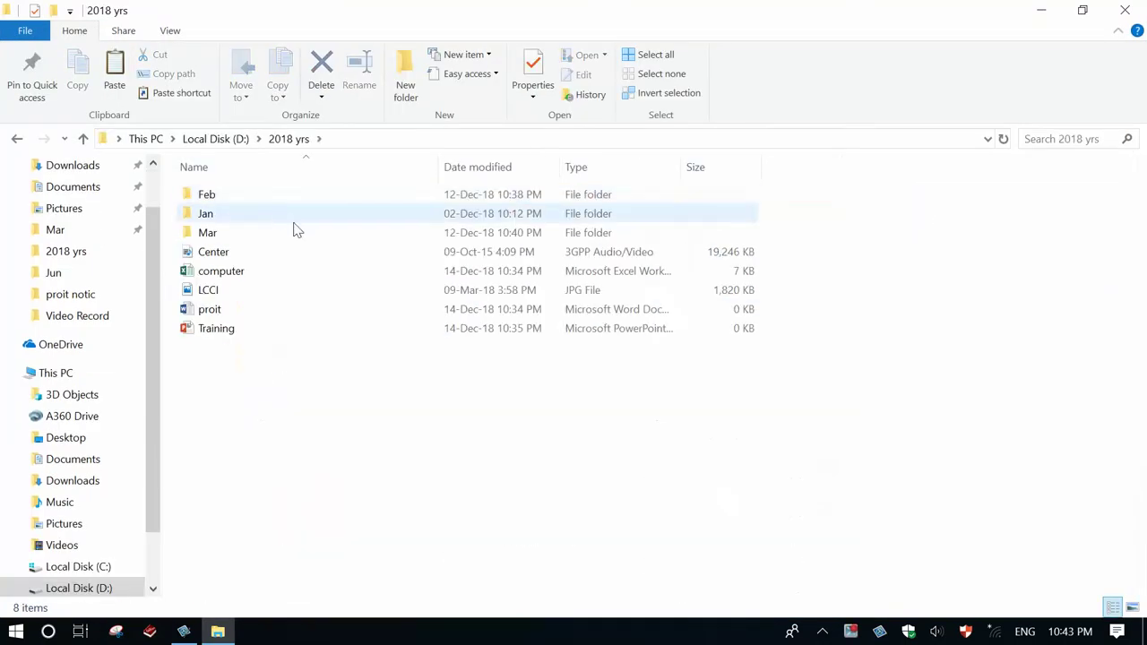
left_click(593, 170)
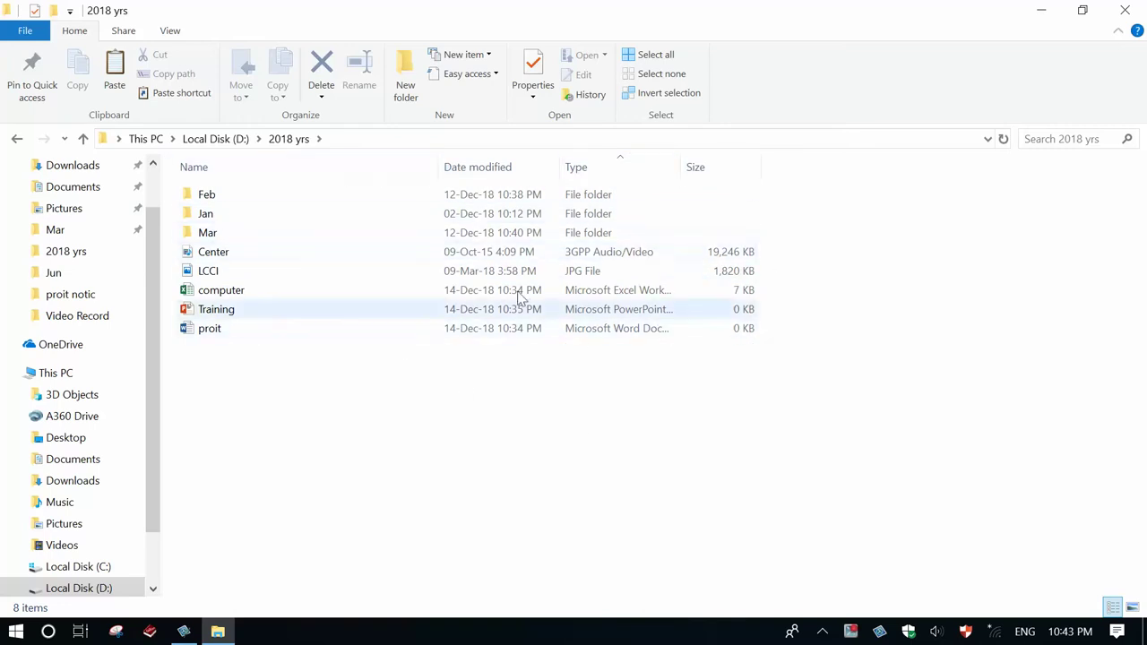
left_click(174, 32)
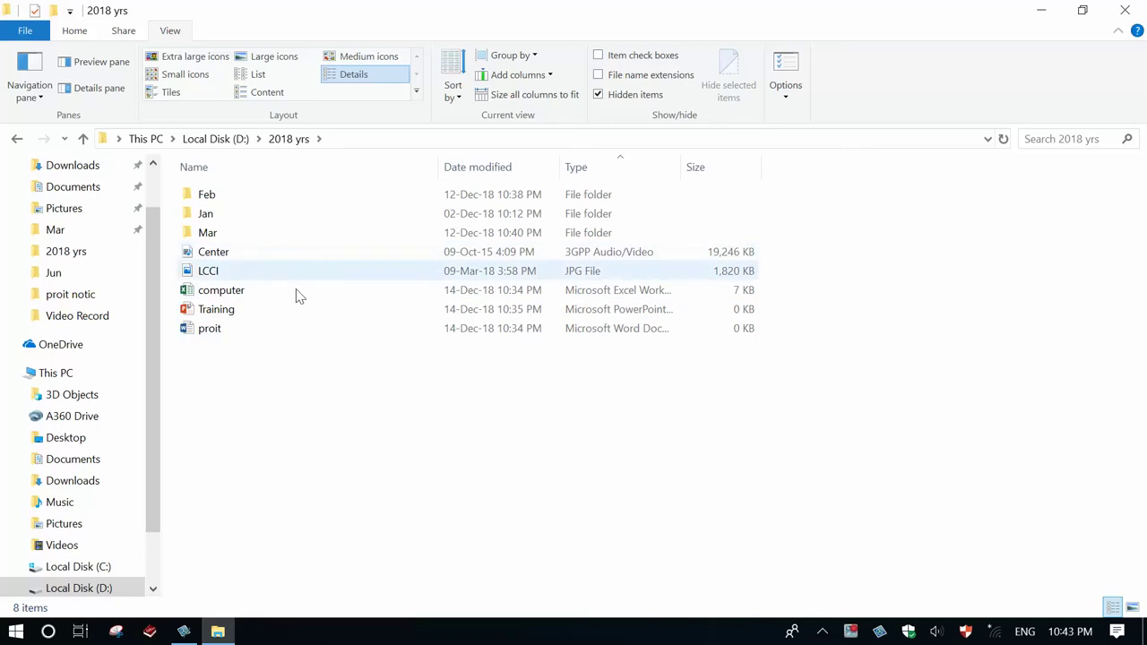
Step: Open the properties of the proit Word document and examine its file type and extension
left_click(229, 329)
right_click(229, 329)
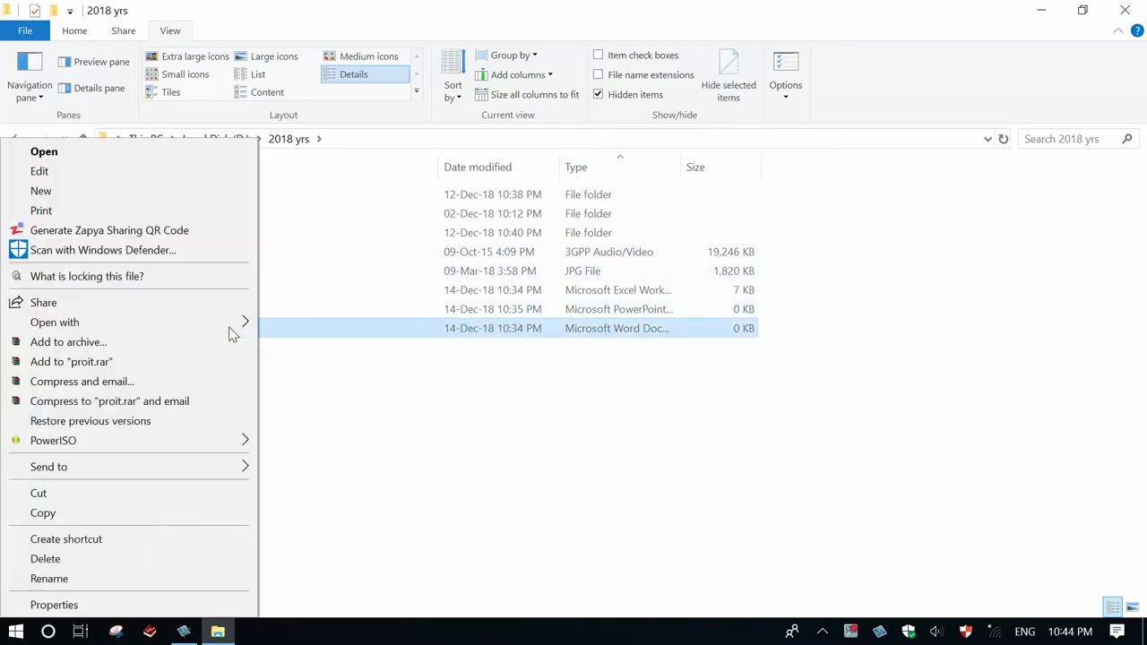
left_click(70, 605)
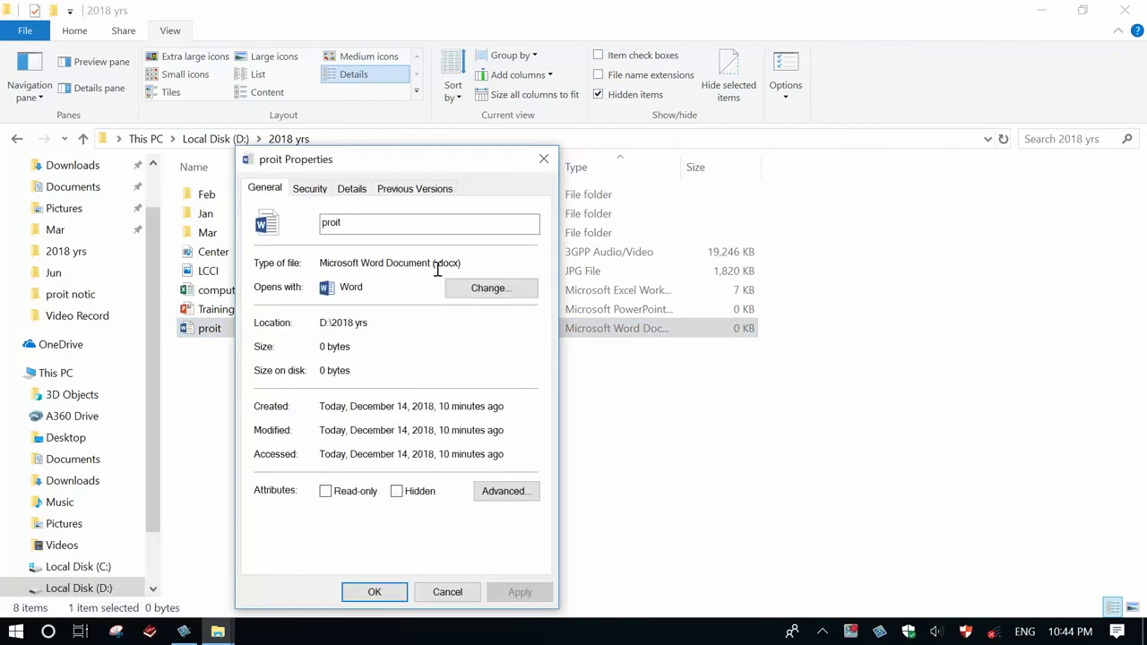
left_click_drag(438, 267, 455, 270)
left_click_drag(484, 167, 472, 403)
key("Escape")
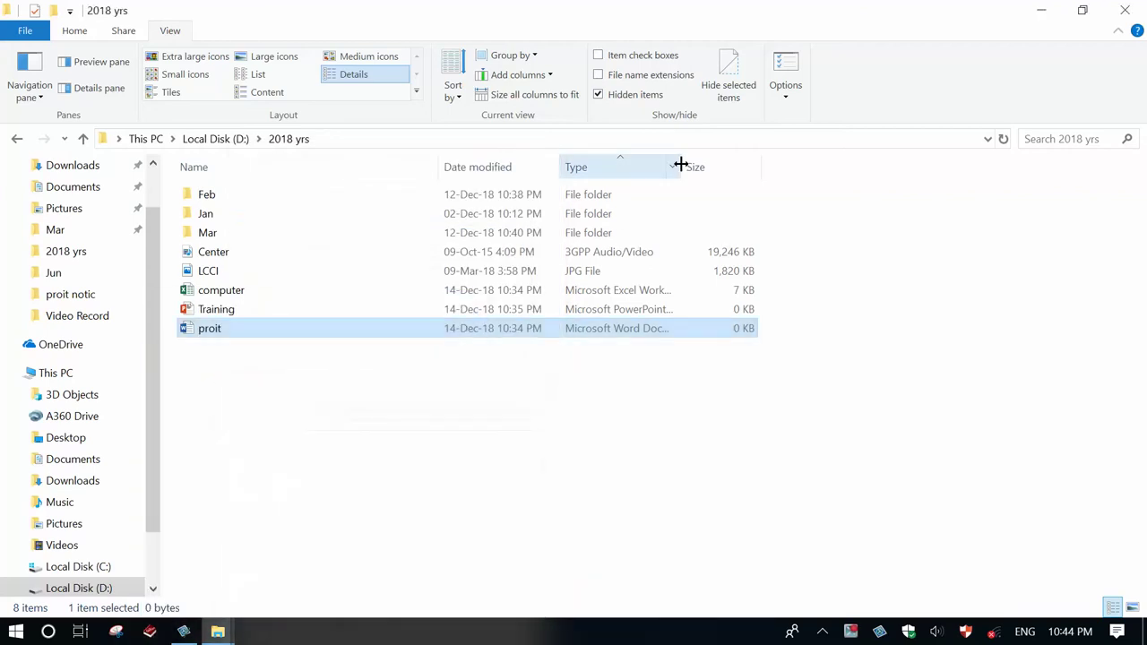
Step: Widen the Type column to fit the full type names, and recheck the extension in proit's open properties before closing them
left_click_drag(681, 167, 779, 183)
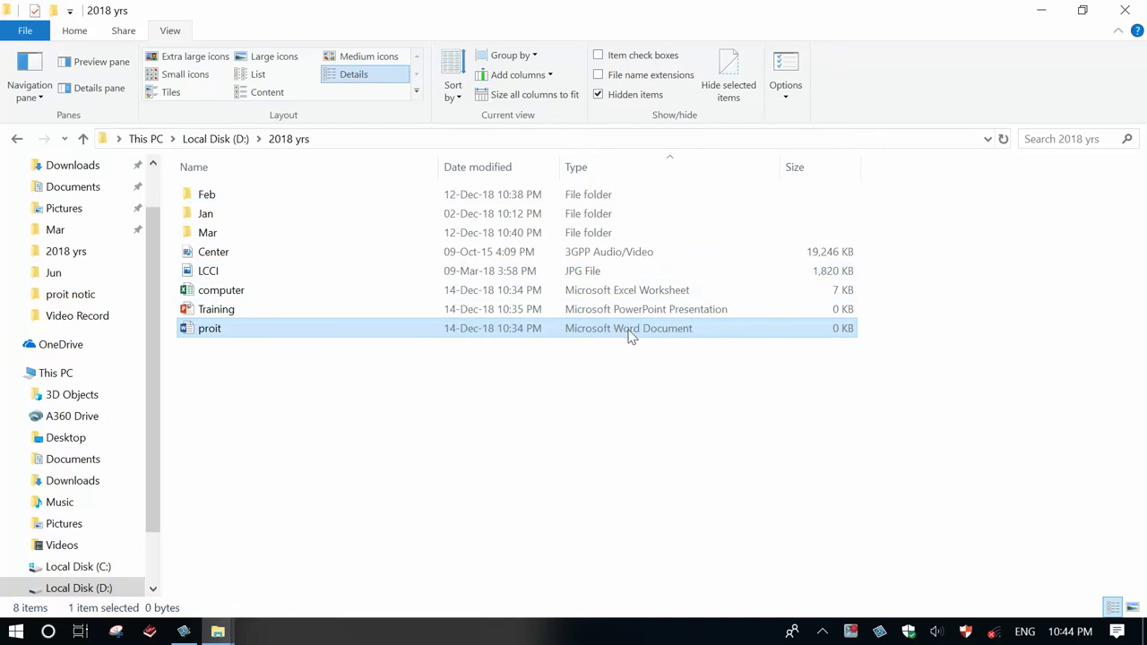
left_click(215, 630)
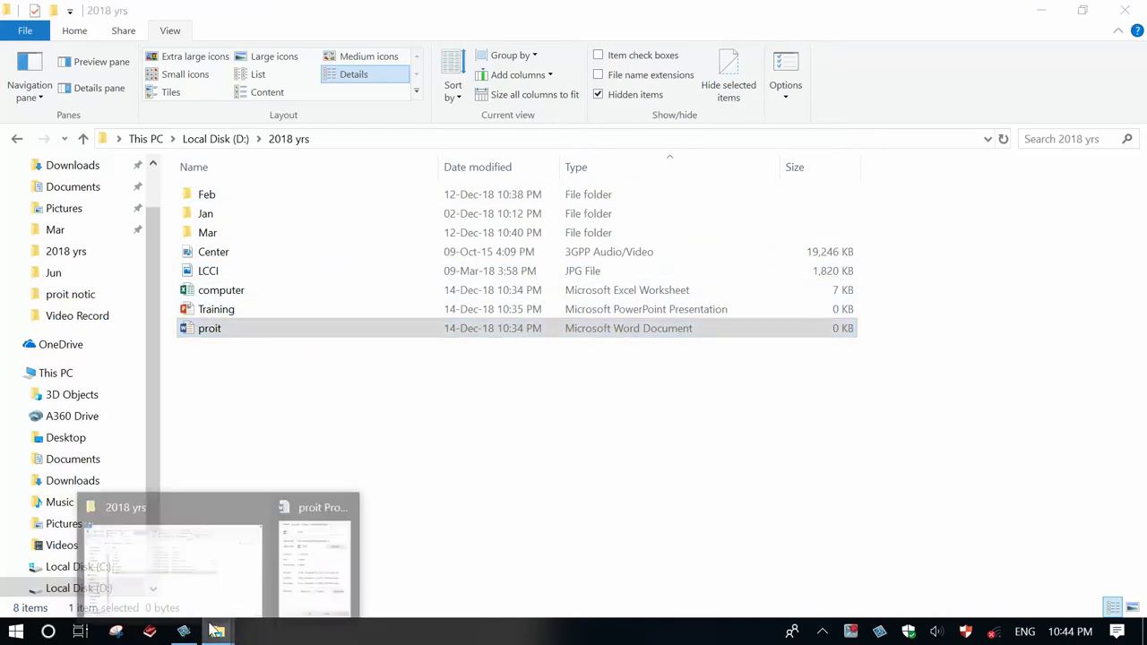
mouse_move(240, 630)
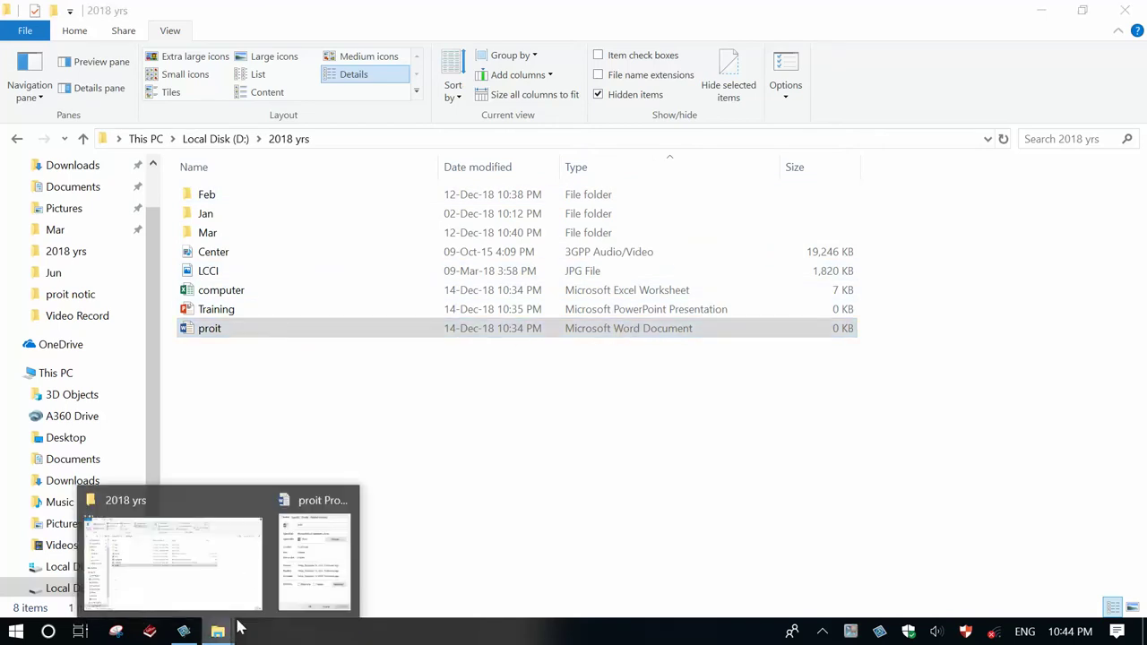
left_click(314, 555)
left_click_drag(454, 500, 428, 503)
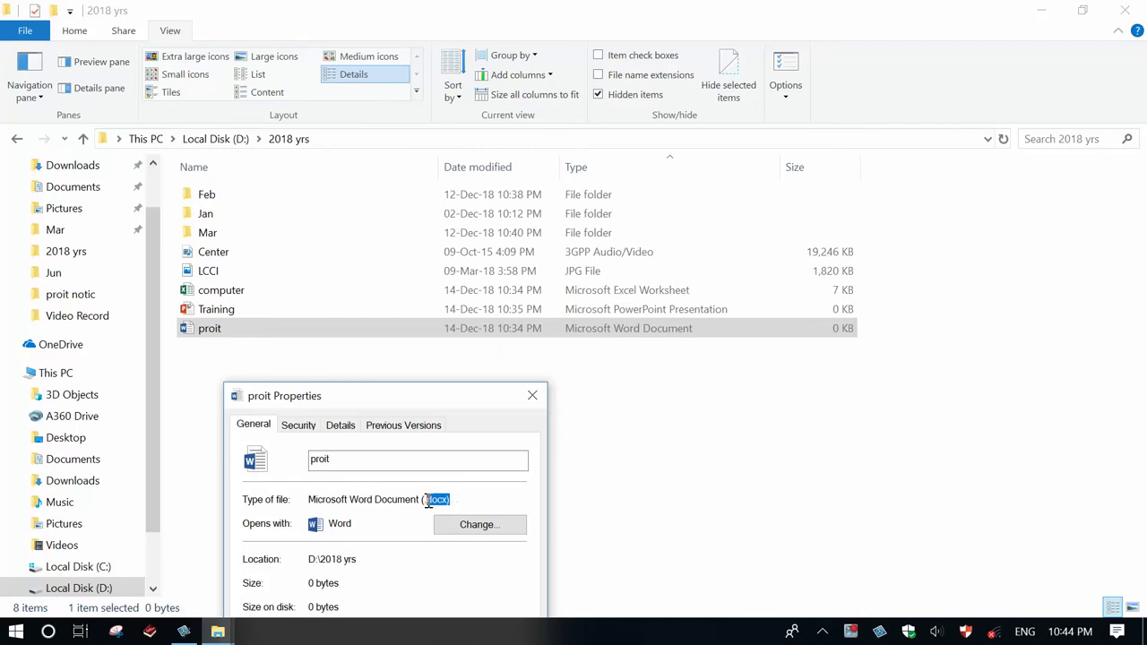
left_click(532, 395)
Step: Check the file extension of the Training presentation in its properties, then close them
left_click(237, 311)
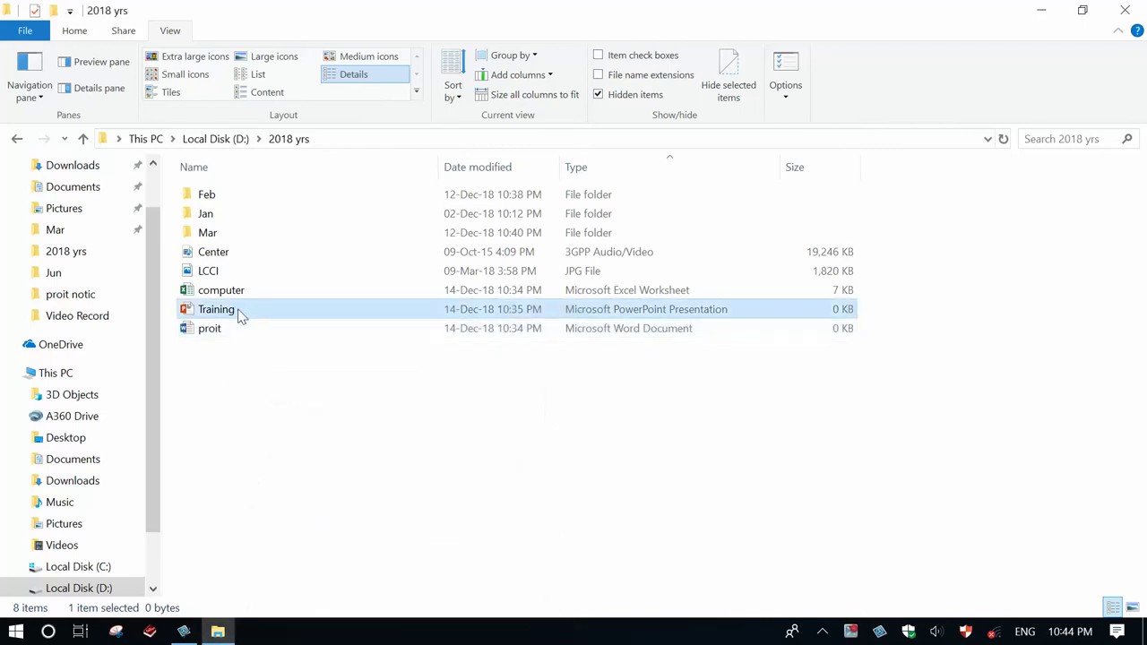
right_click(240, 314)
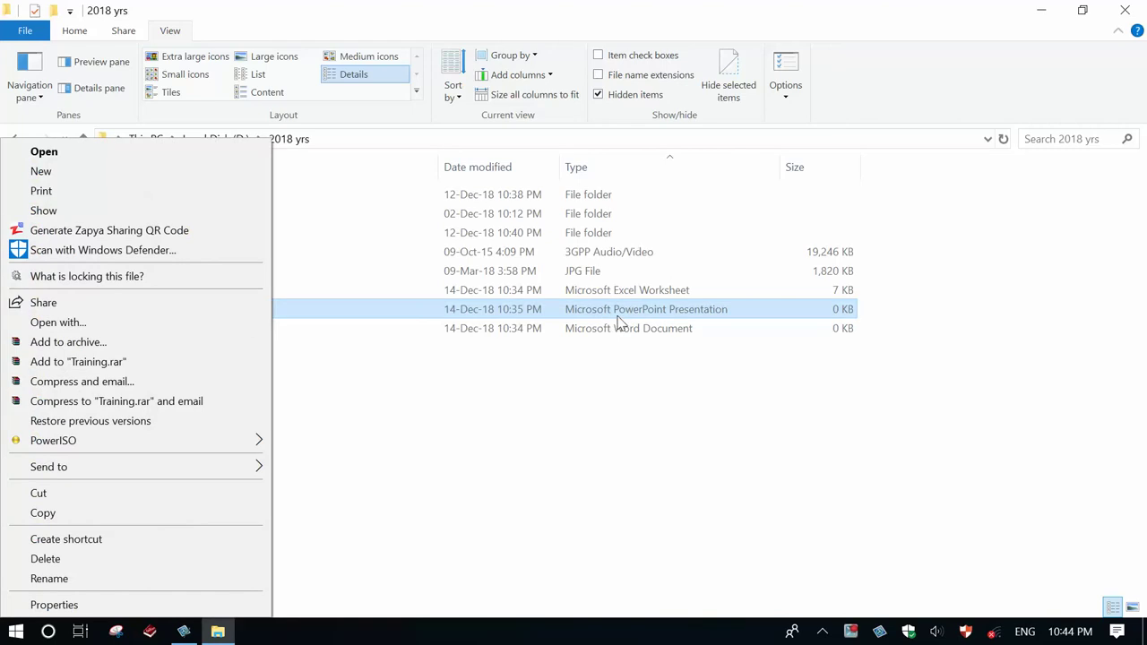
left_click(51, 605)
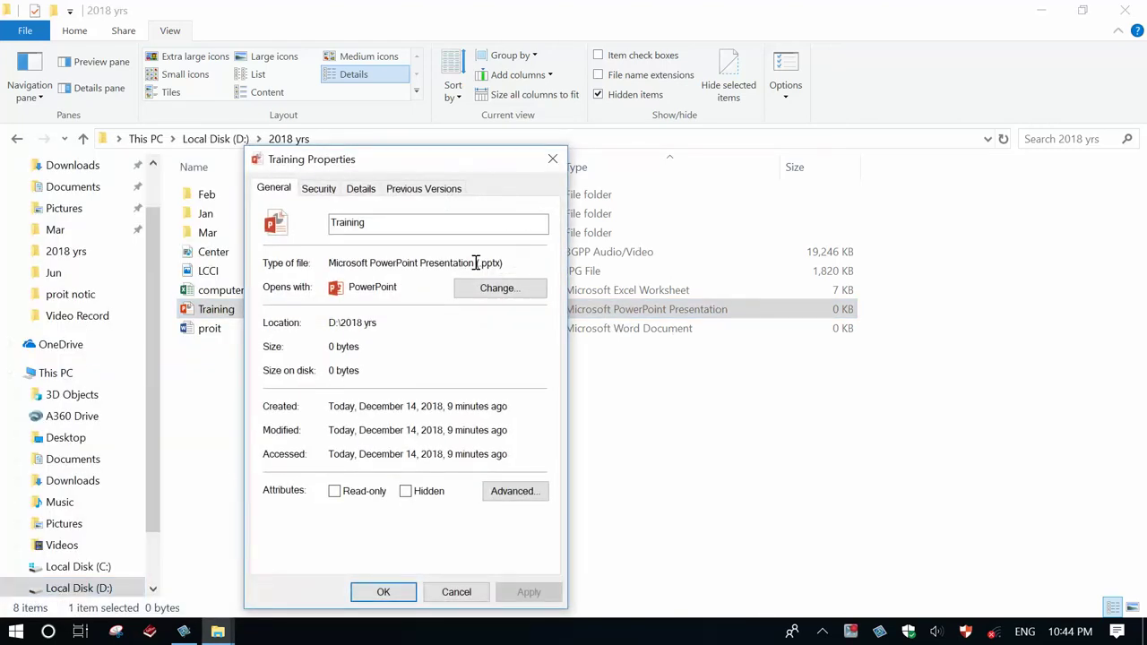
left_click_drag(478, 263, 507, 264)
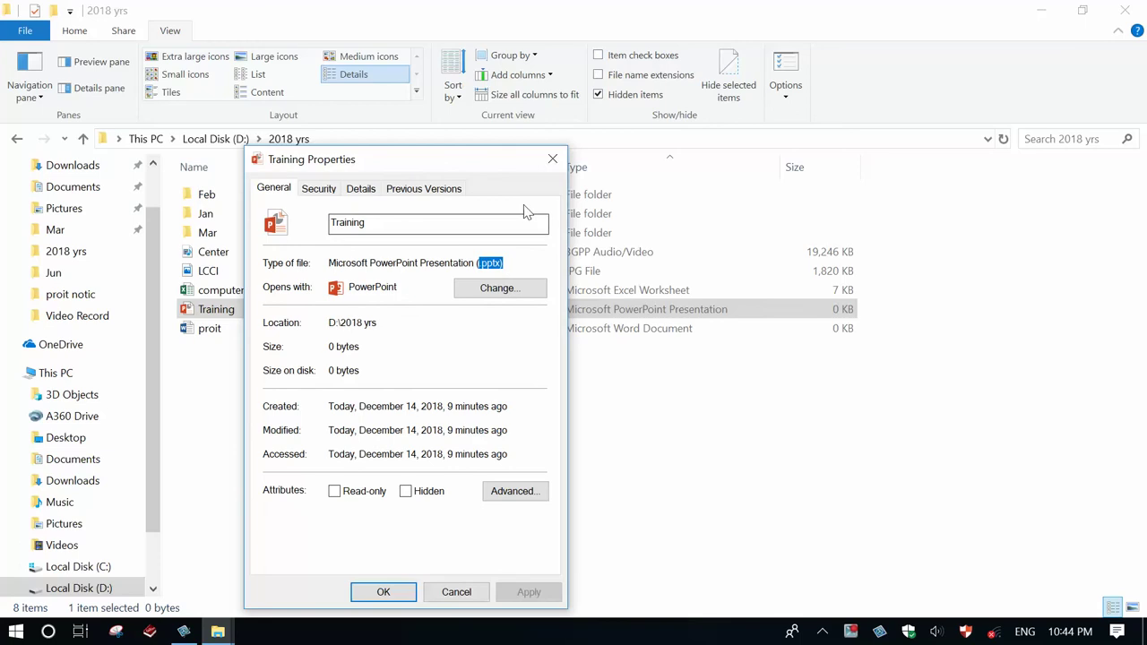
left_click(552, 158)
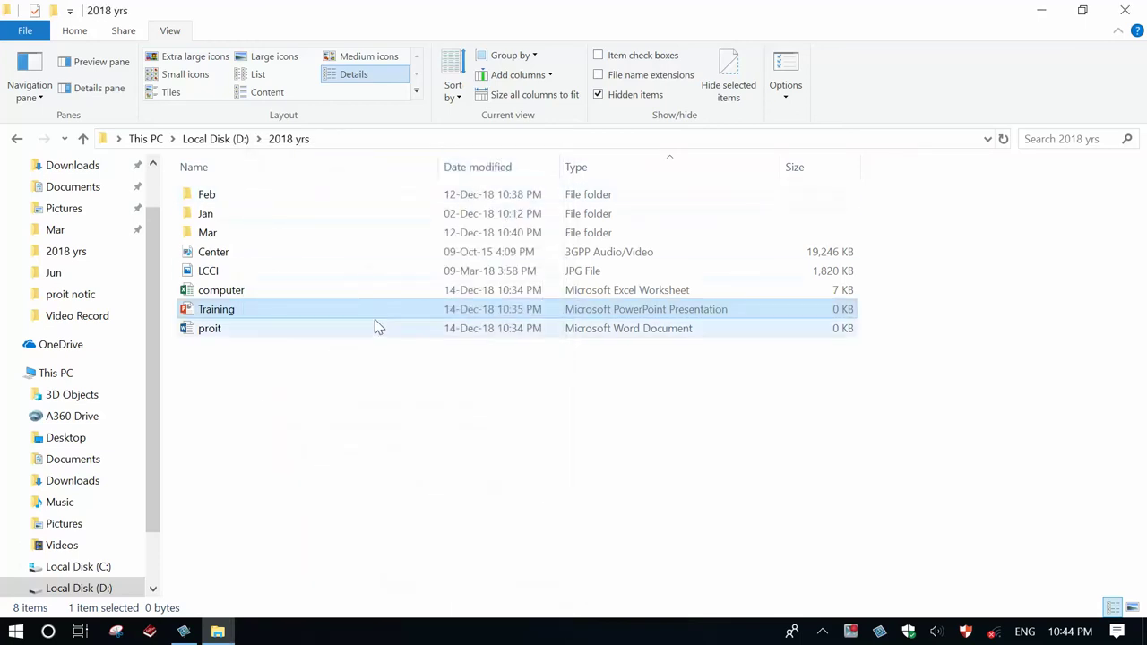
Step: Check the file extension of the computer worksheet in its properties and close them
left_click(257, 296)
right_click(257, 295)
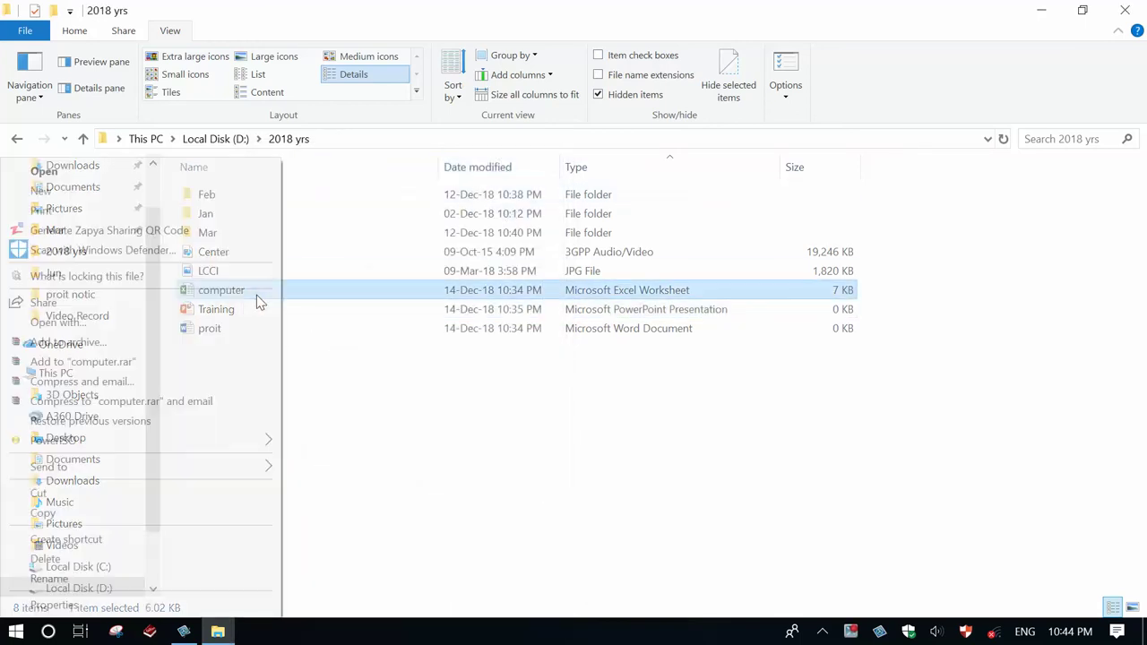
left_click(54, 605)
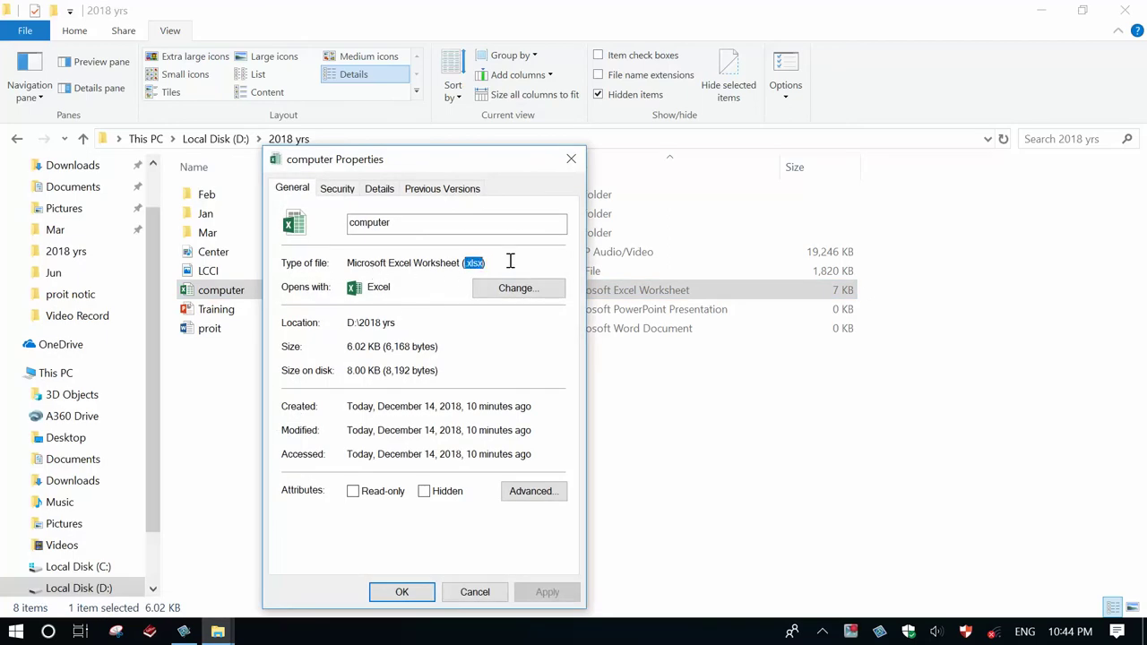
left_click(570, 160)
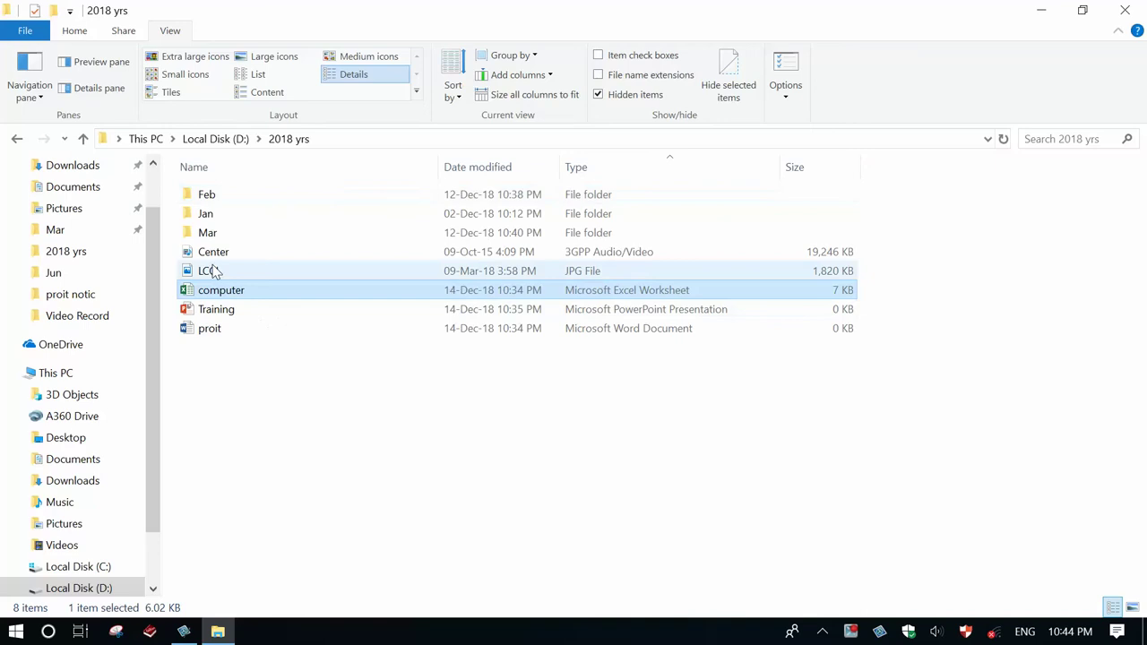
Step: Check the file extension of the LCCI picture in its properties and close them
left_click(216, 272)
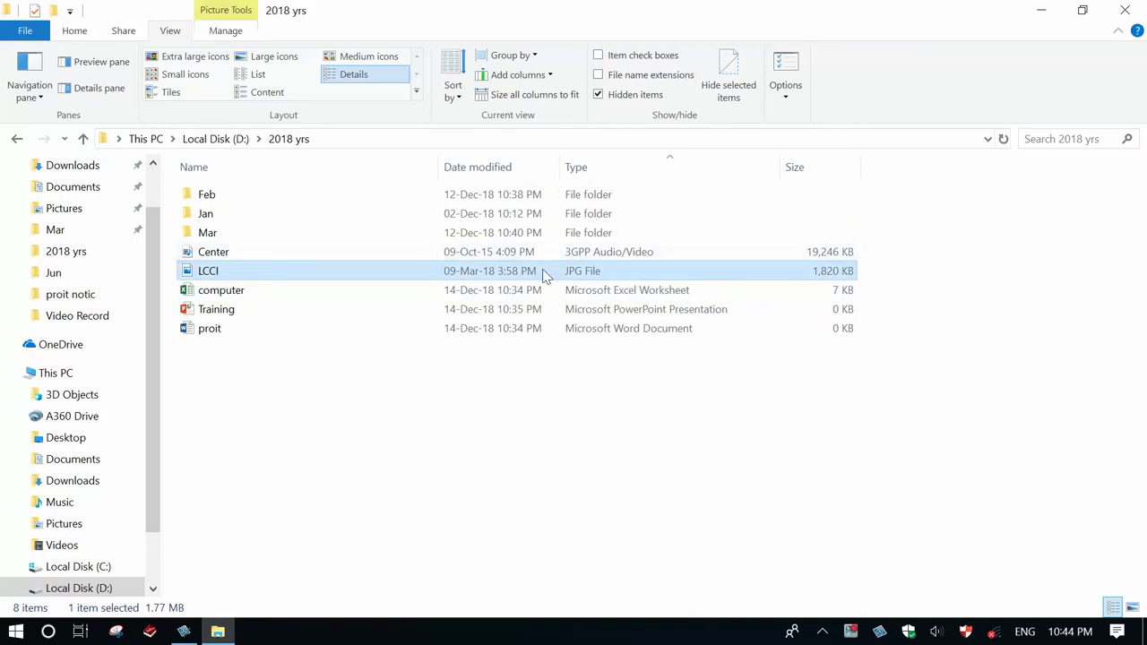
right_click(283, 271)
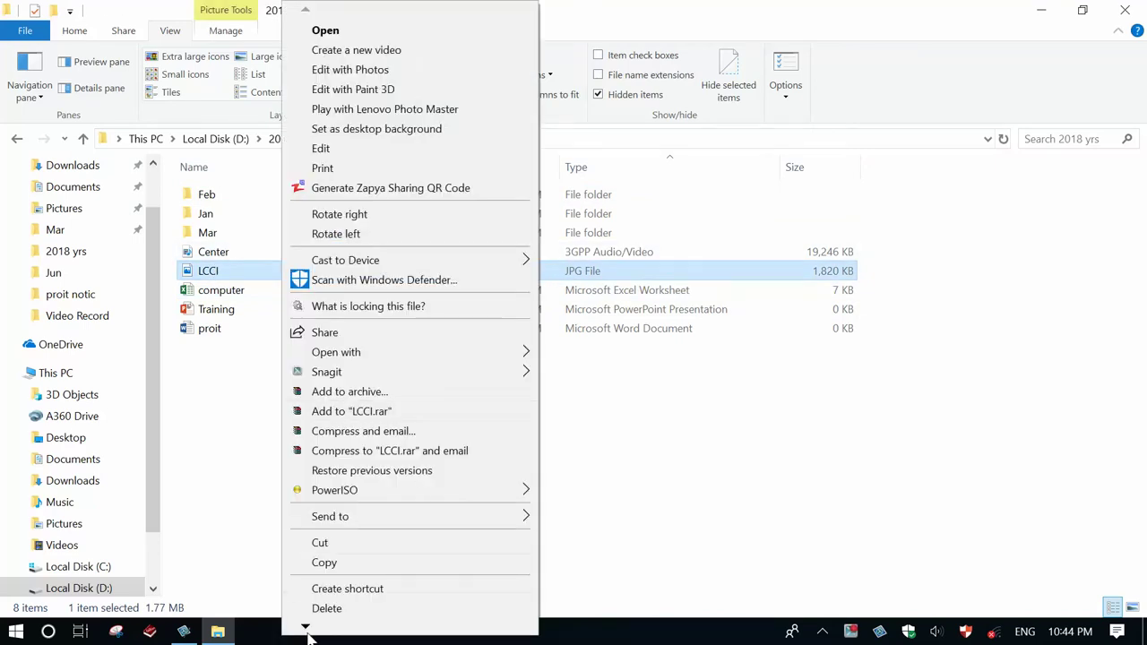
mouse_move(305, 630)
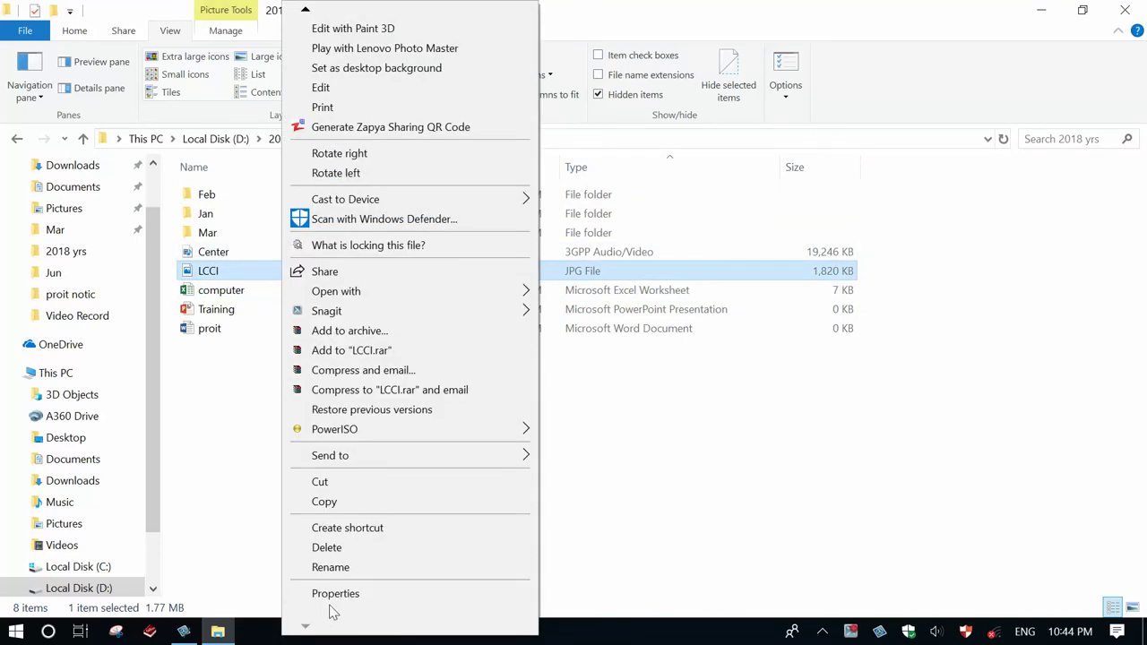
left_click(337, 595)
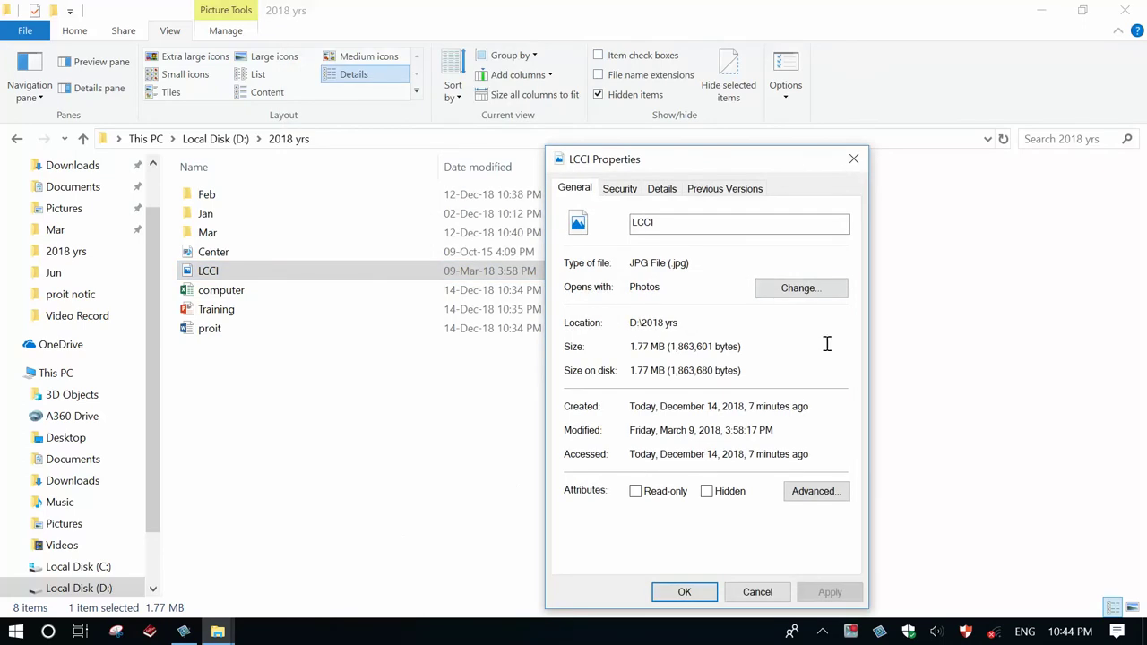
left_click_drag(718, 275, 669, 269)
left_click(683, 592)
Step: Check the file extension of the Center video in its properties and close them
left_click(478, 253)
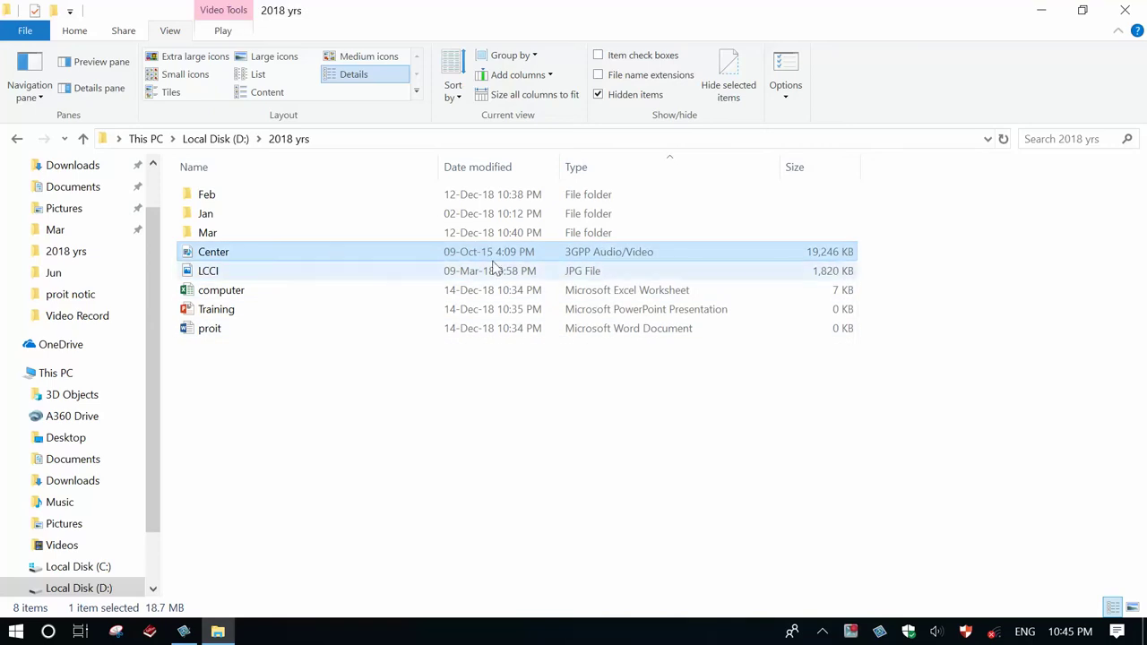
right_click(555, 257)
left_click(344, 605)
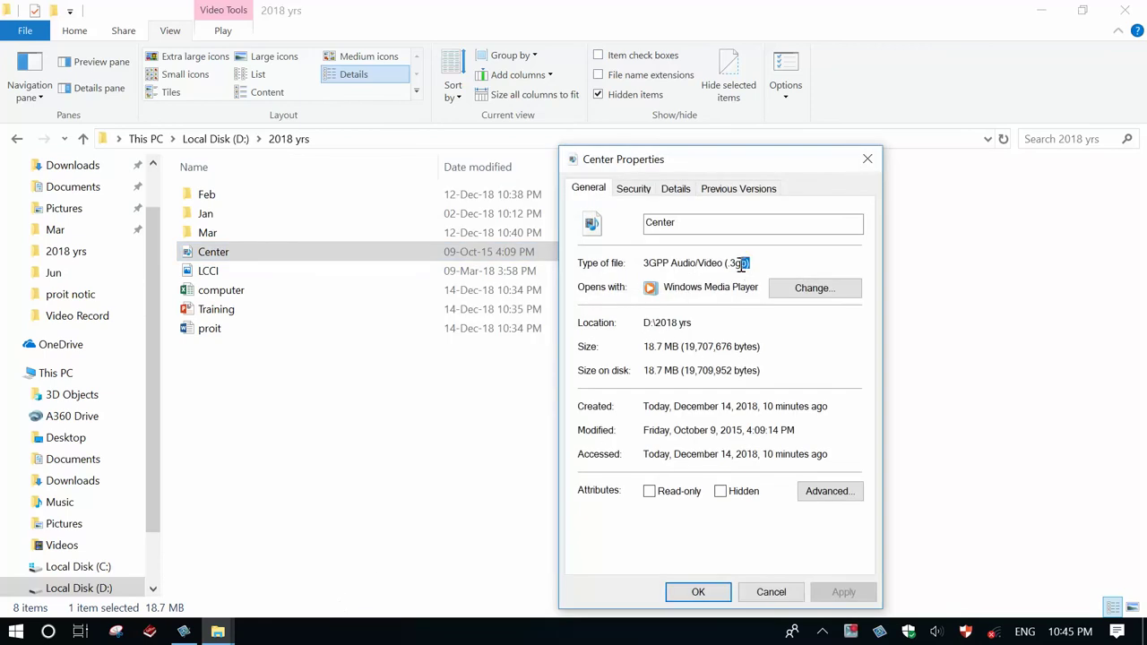
left_click(586, 192)
left_click(695, 590)
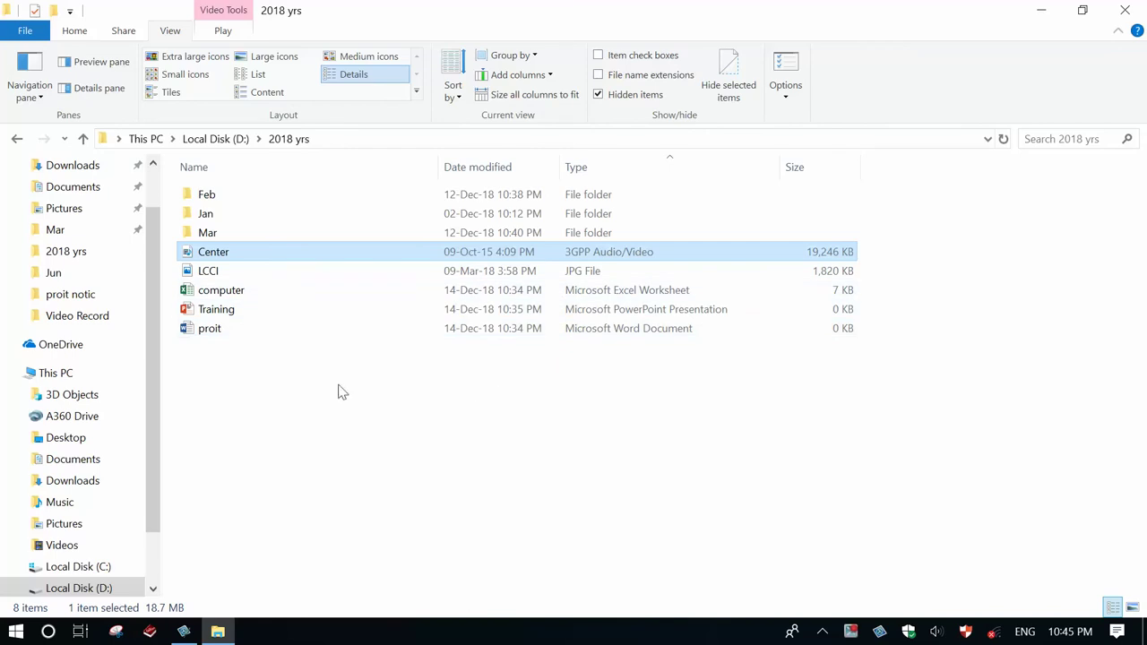
Step: Open the LCCI picture in its default viewer to see which program handles it, and close it
left_click(220, 272)
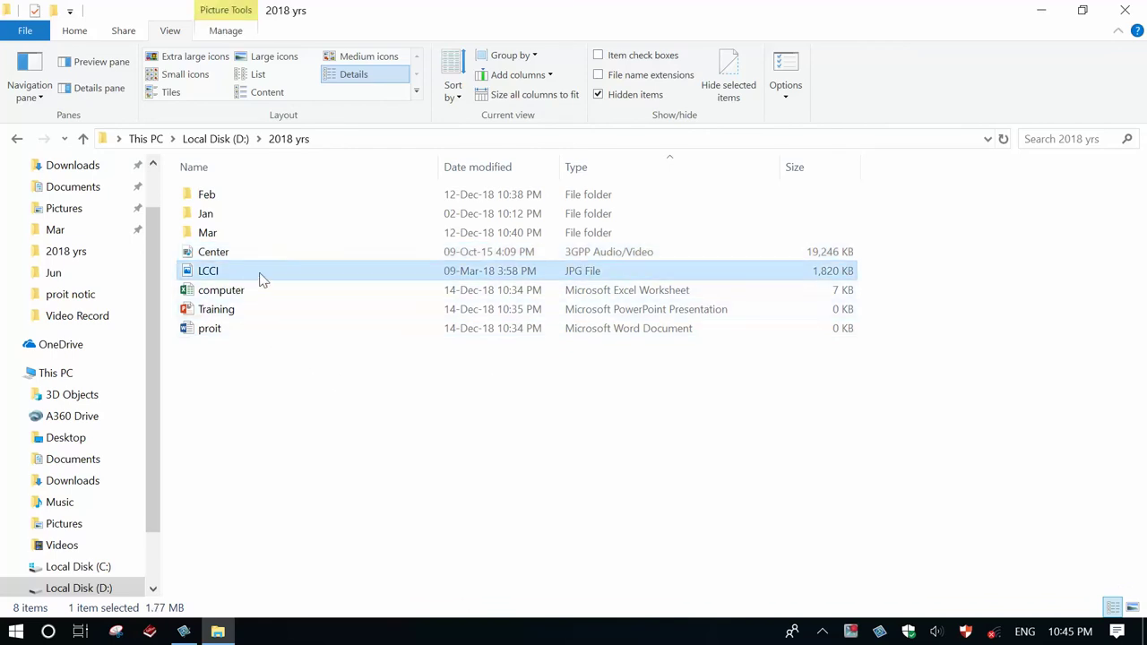
mouse_move(226, 277)
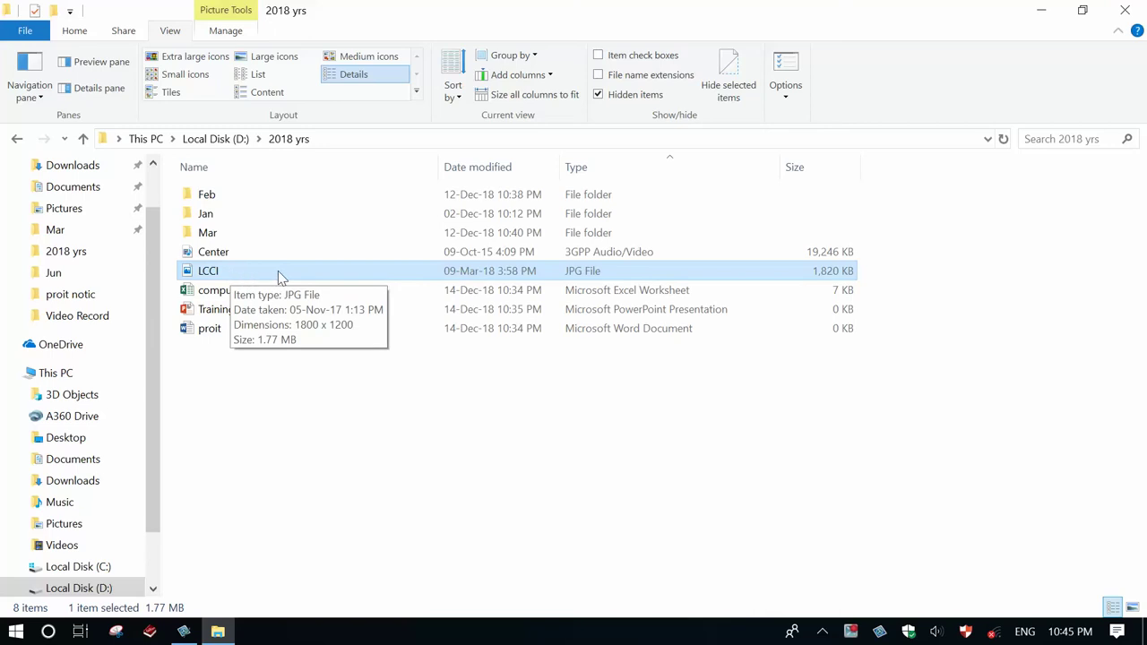
double_click(253, 271)
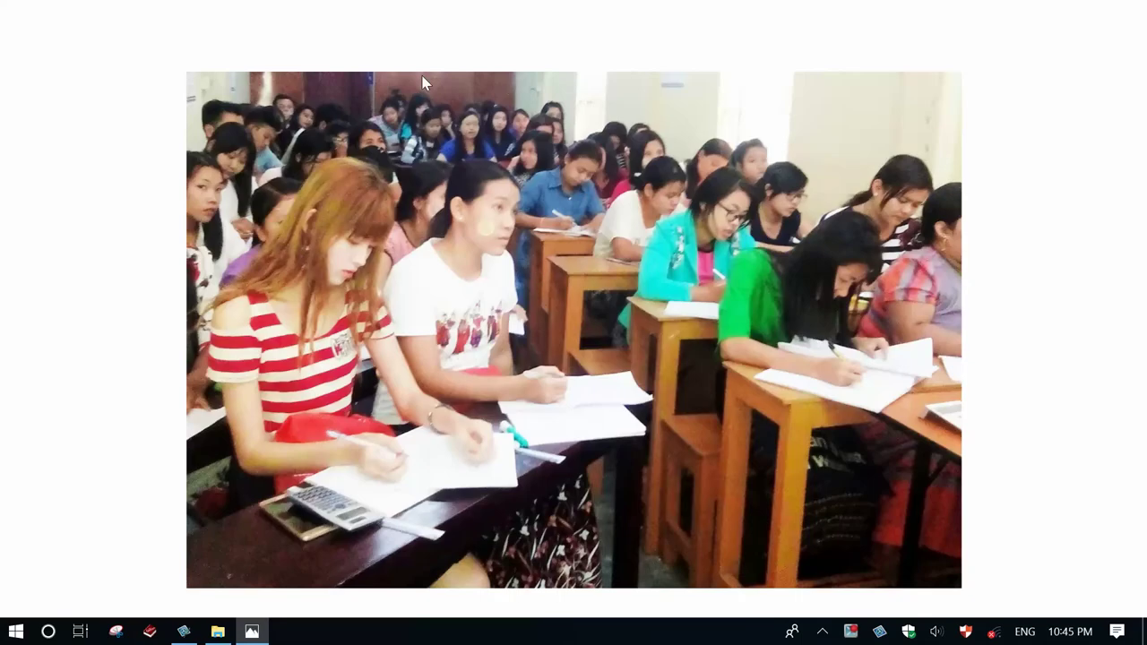
mouse_move(436, 7)
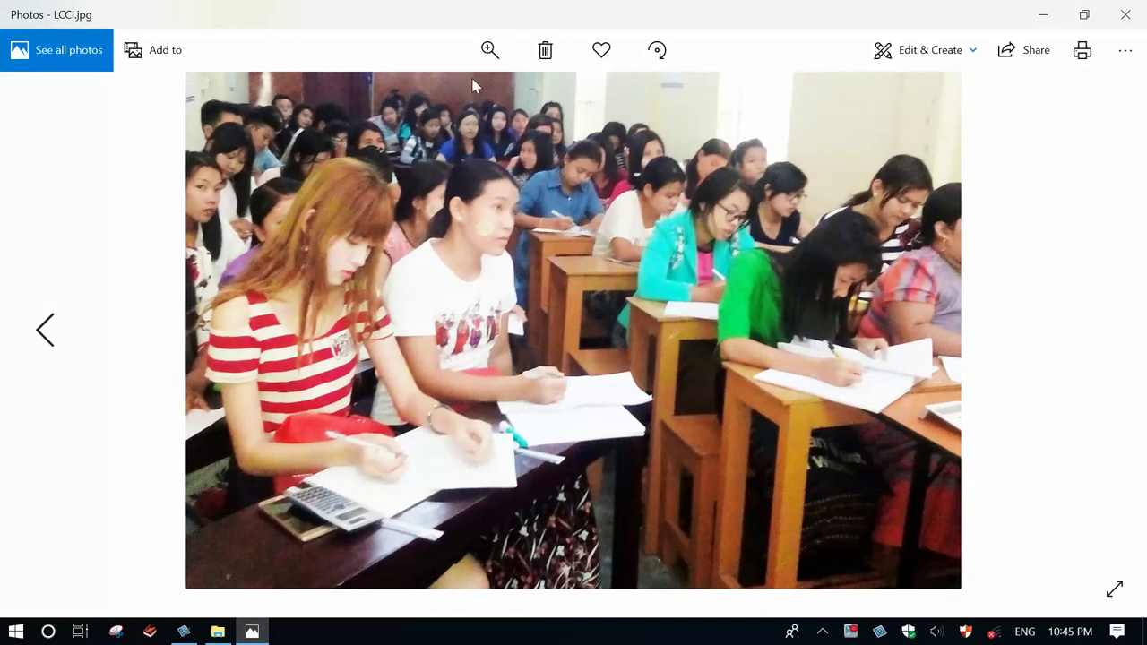
left_click(1126, 14)
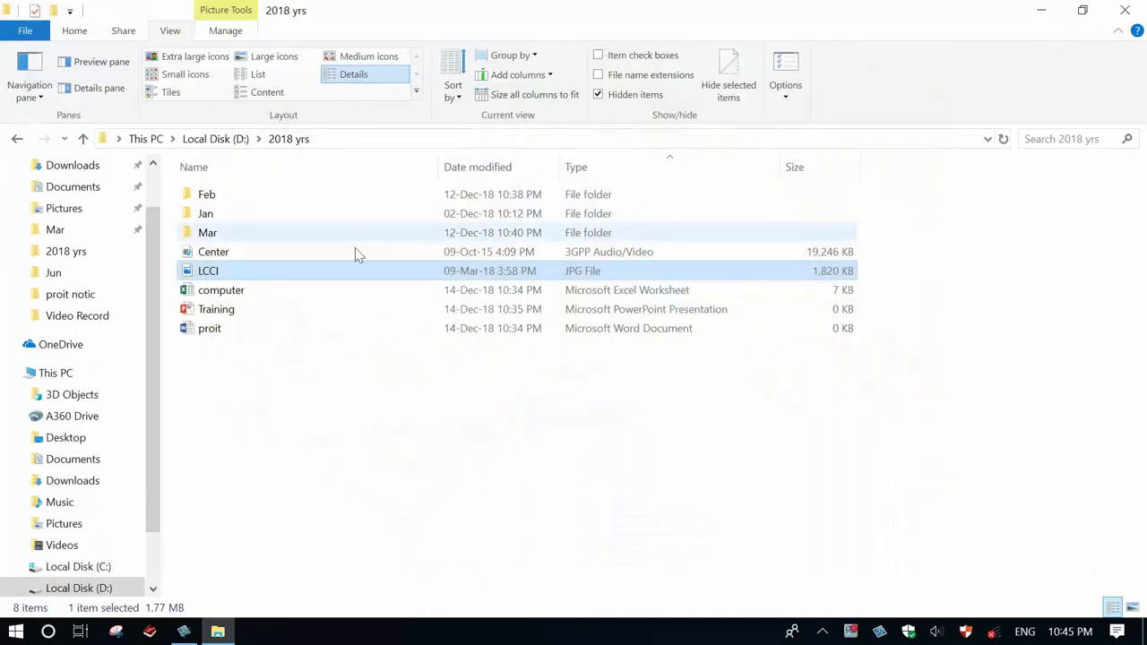
Step: Open the computer worksheet in Excel, maximize the window to view it, and close it
double_click(259, 295)
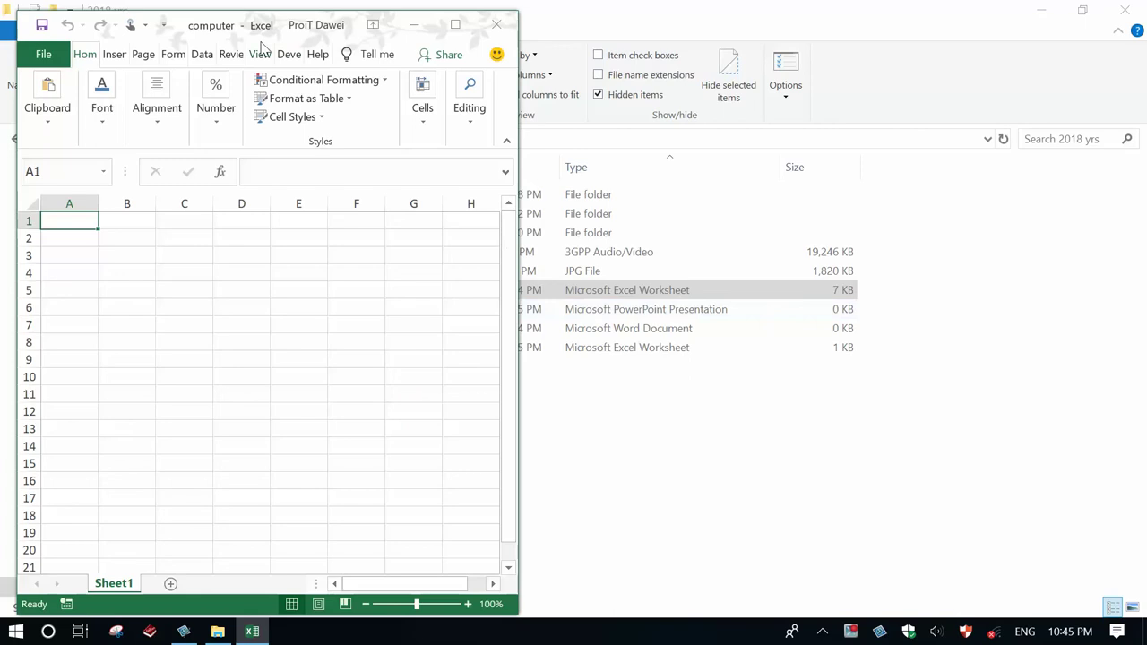
left_click(456, 24)
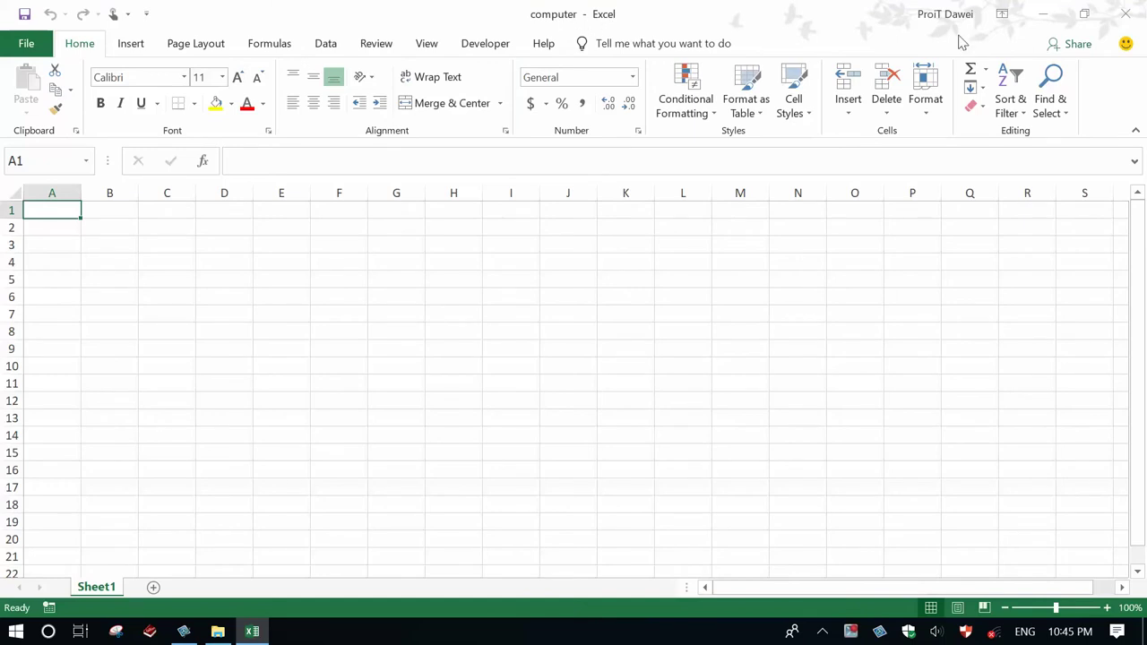
left_click(1126, 13)
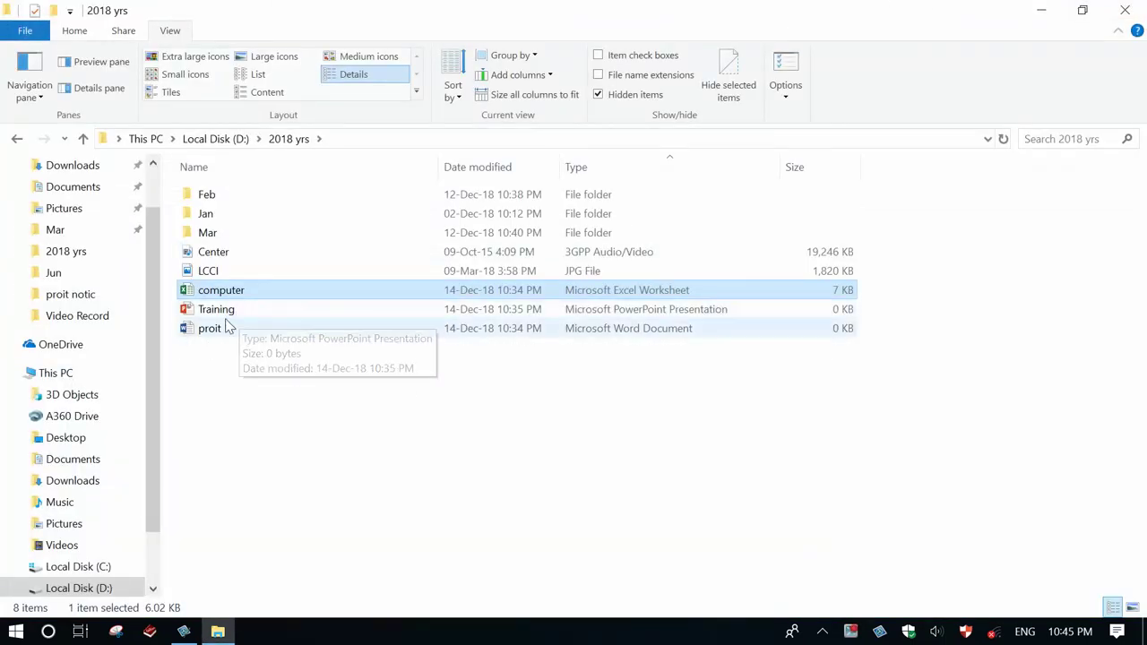
Step: Open the proit document in Word to see which program handles it, close it, and close the 2018 yrs folder window
left_click(225, 330)
double_click(225, 328)
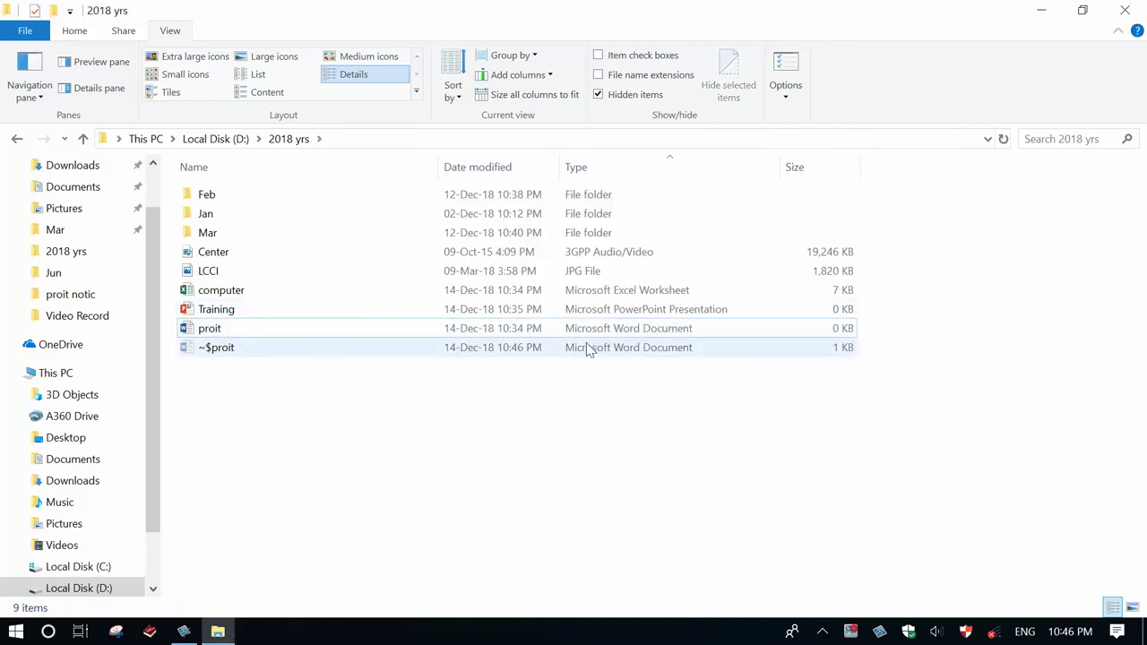
left_click(252, 631)
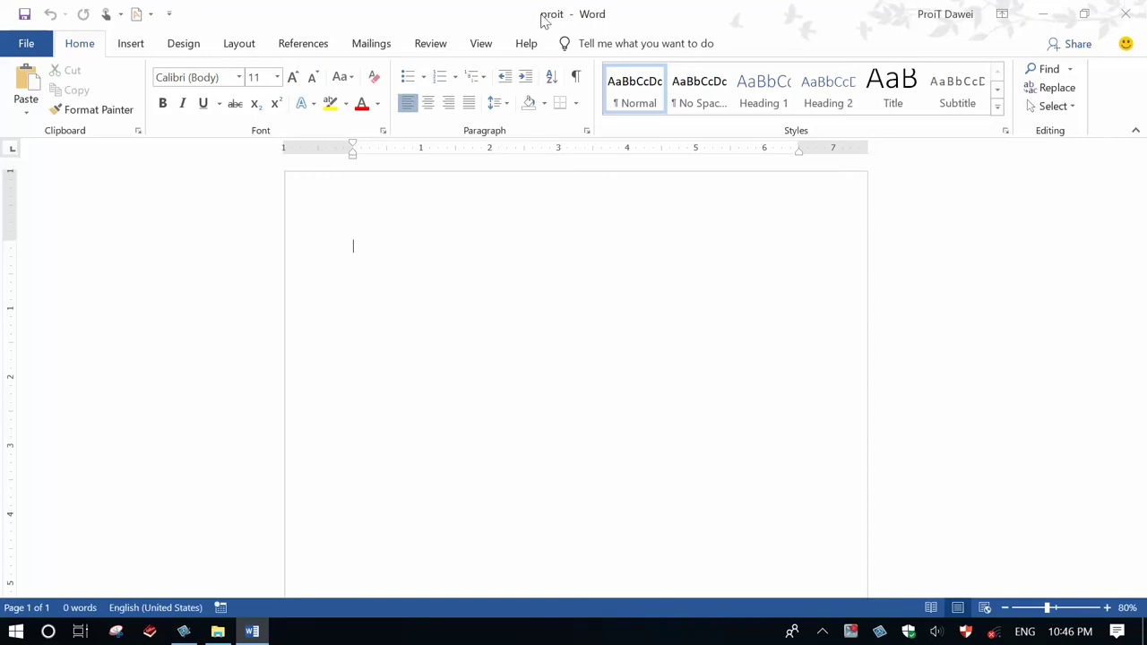
left_click(1126, 14)
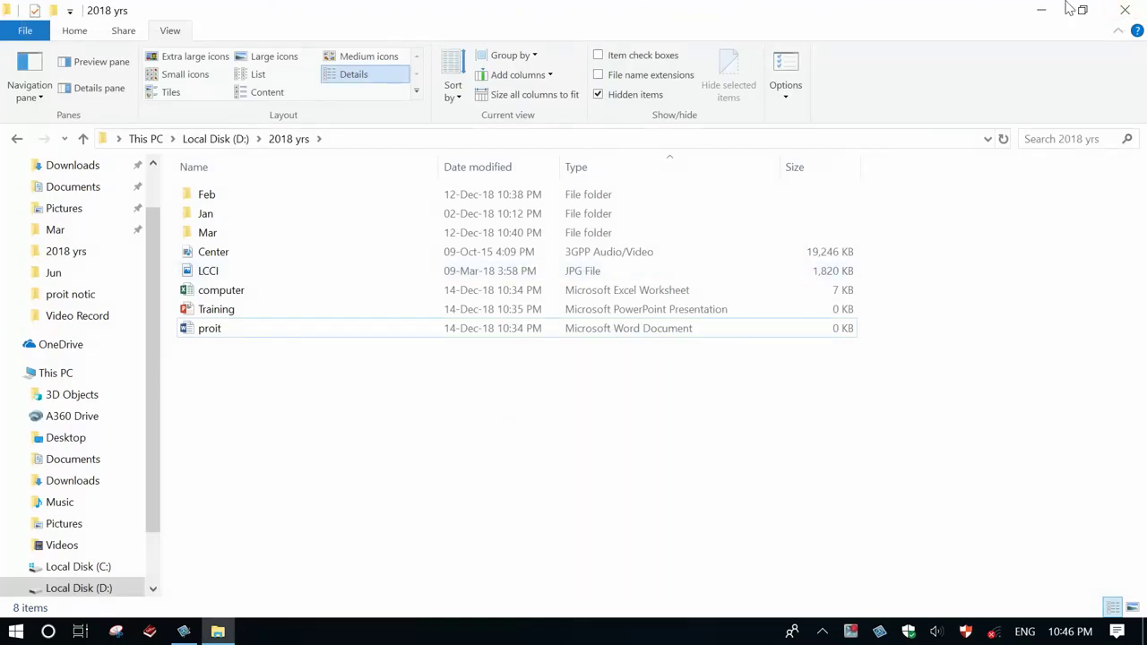
left_click(1113, 9)
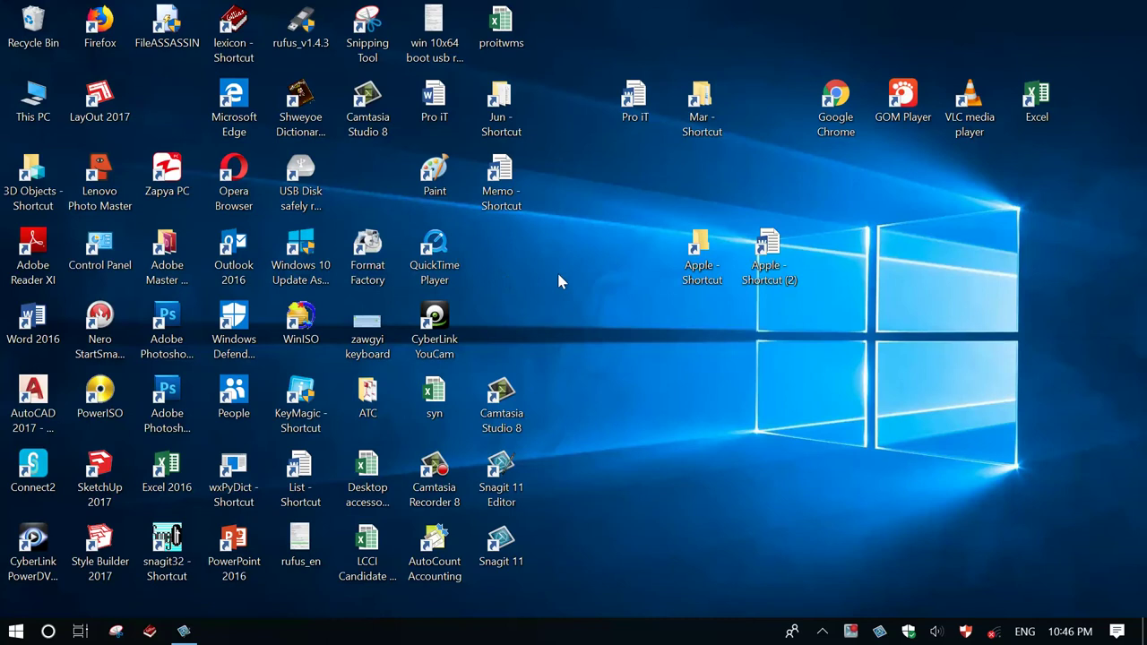
Step: Open Local Disk (D:) from This PC and search it for .jgp
double_click(33, 103)
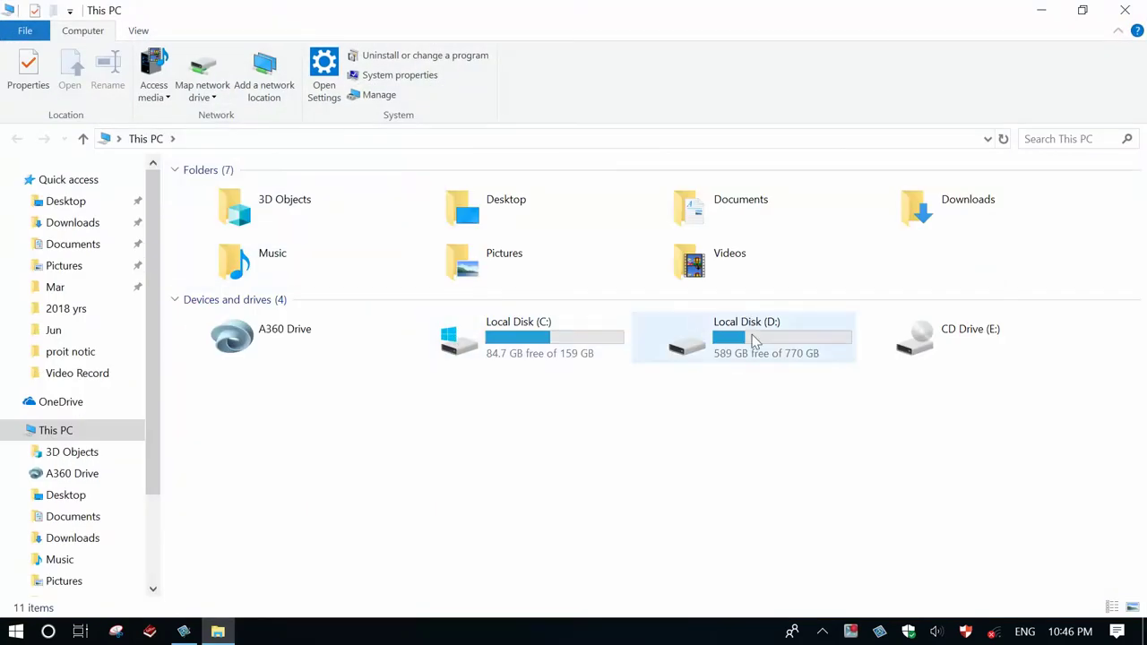
double_click(756, 340)
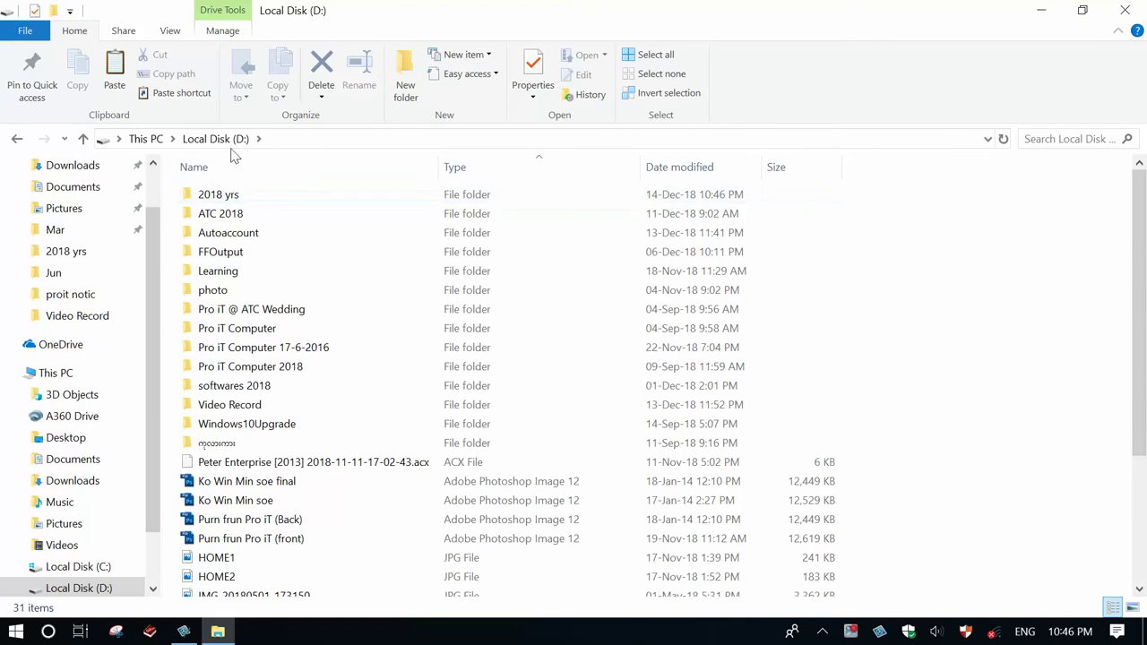
left_click(1039, 141)
type(".")
type("jpg")
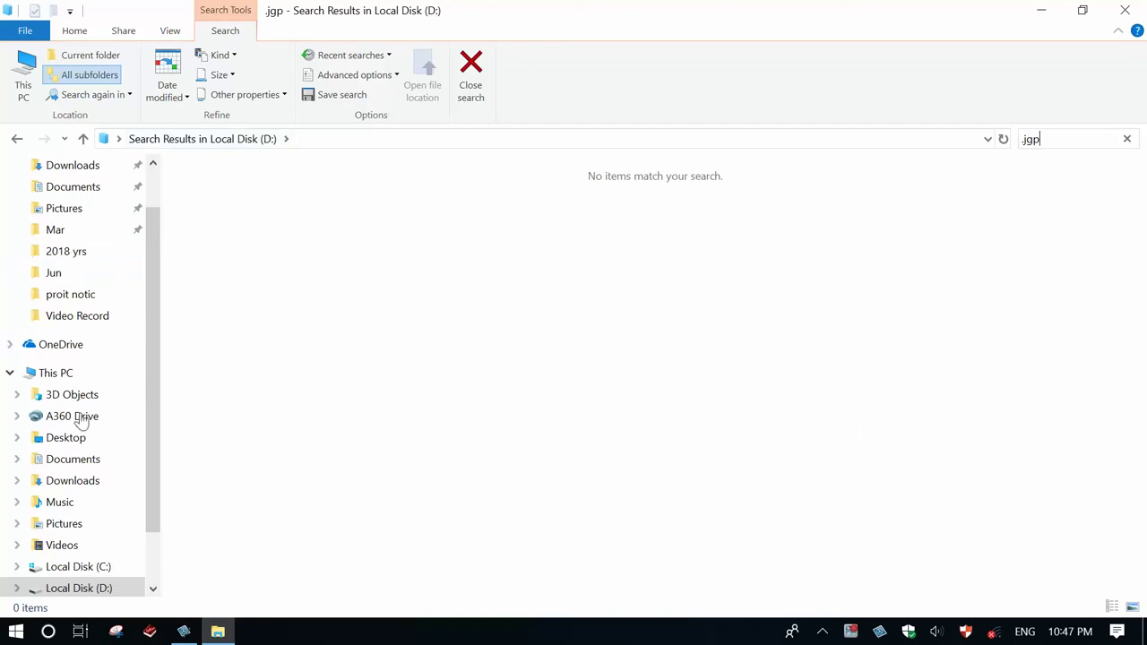
Step: Return to Local Disk (D:), search it for .docx files, and look through the results from the first entry
left_click(79, 588)
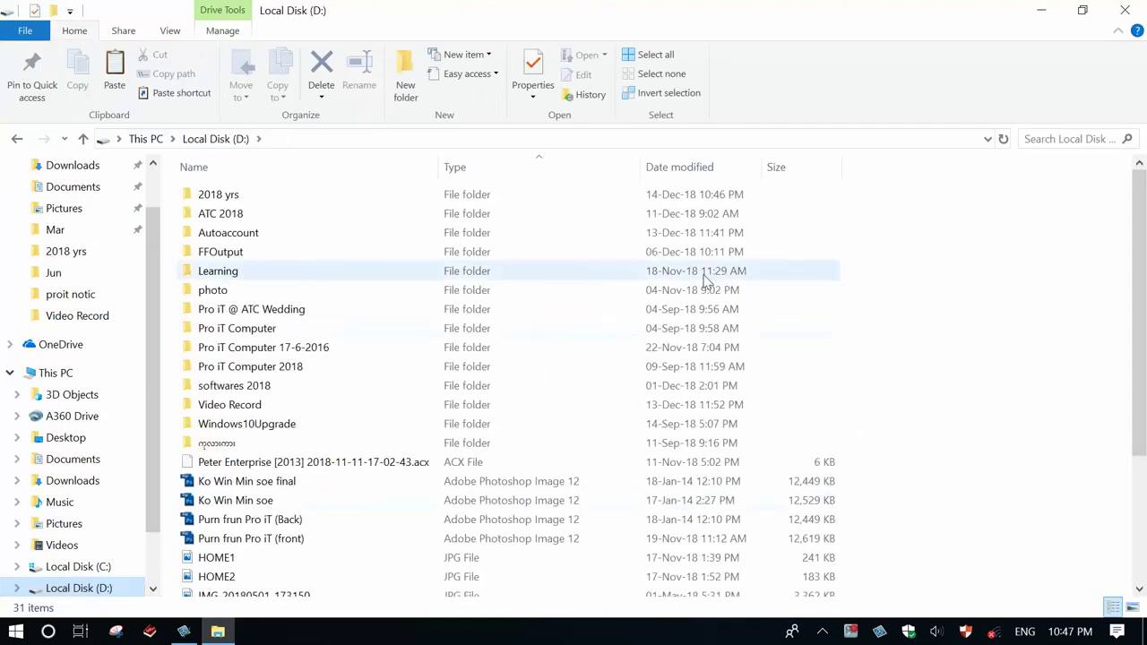
left_click(1033, 136)
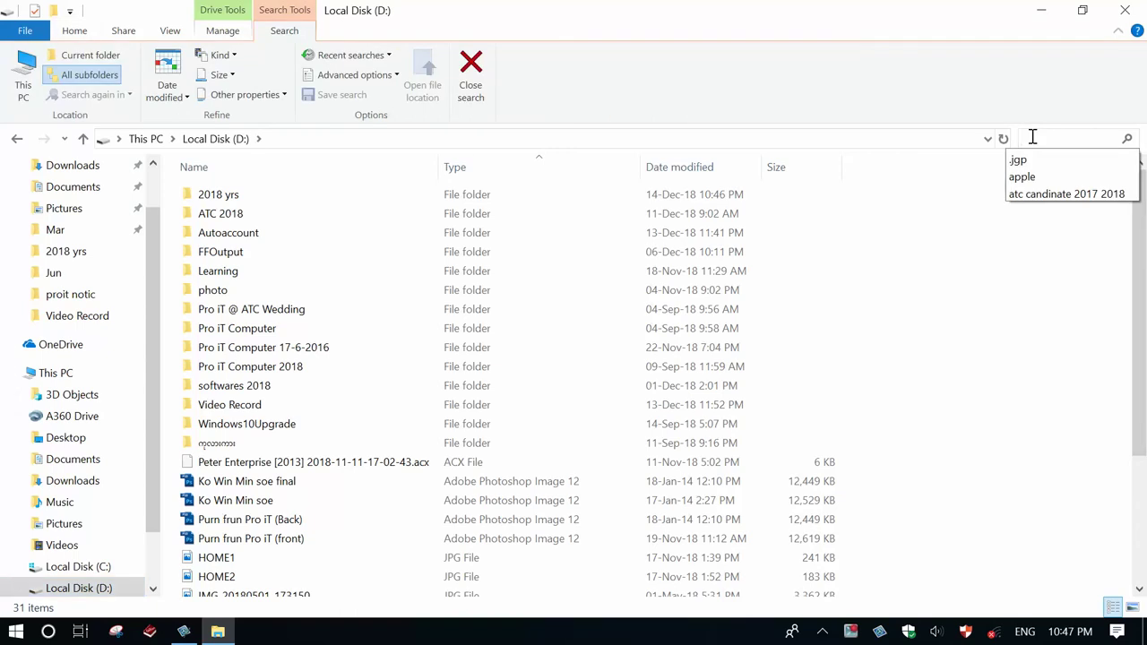
type(".docx")
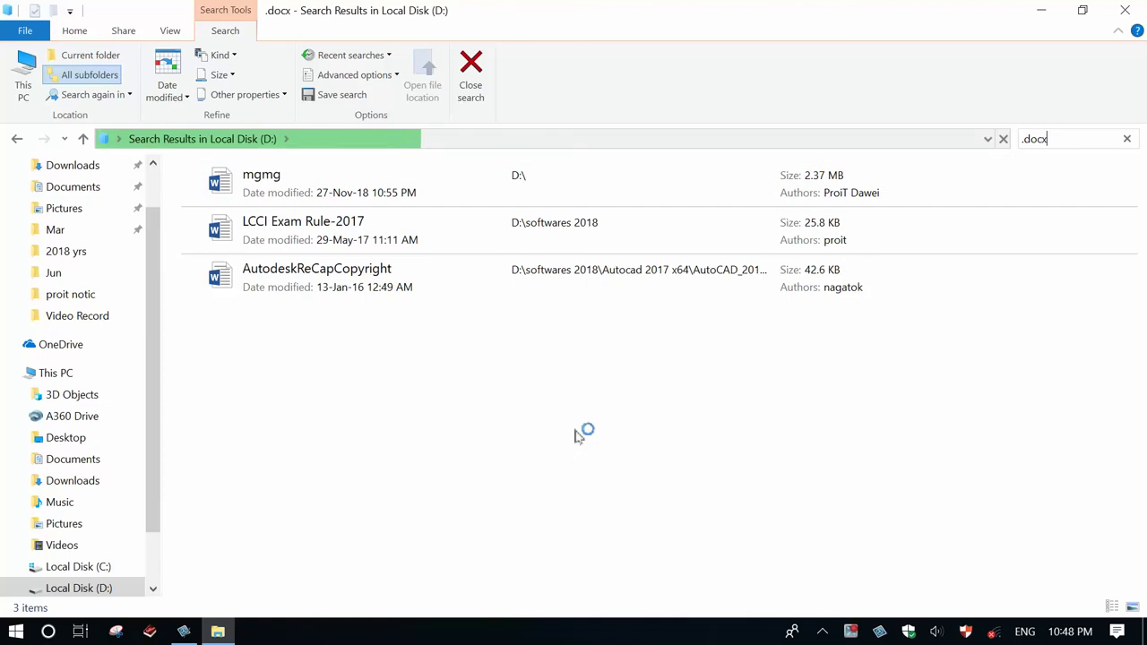
scroll(575, 434, "down", 10)
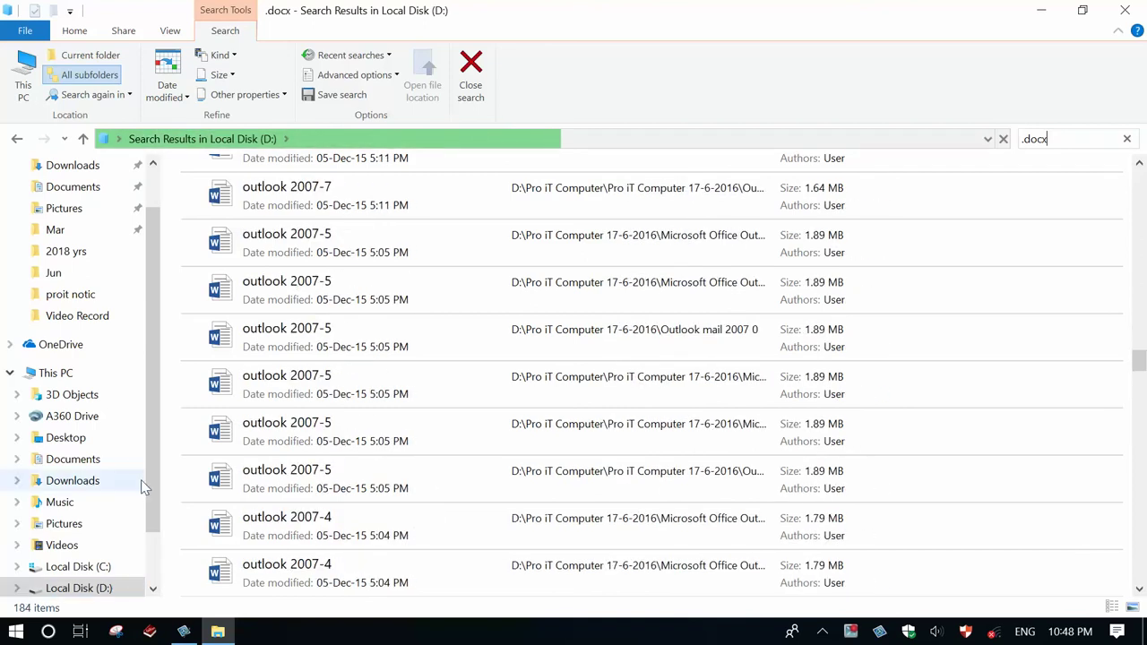
scroll(359, 479, "down", 5)
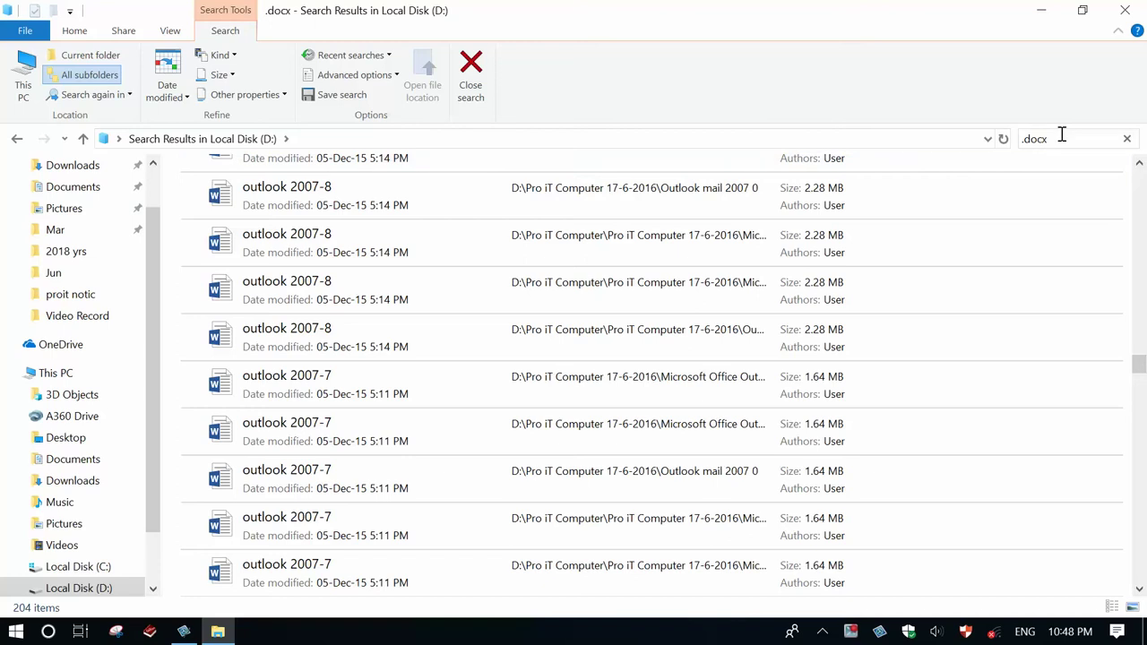
left_click(215, 632)
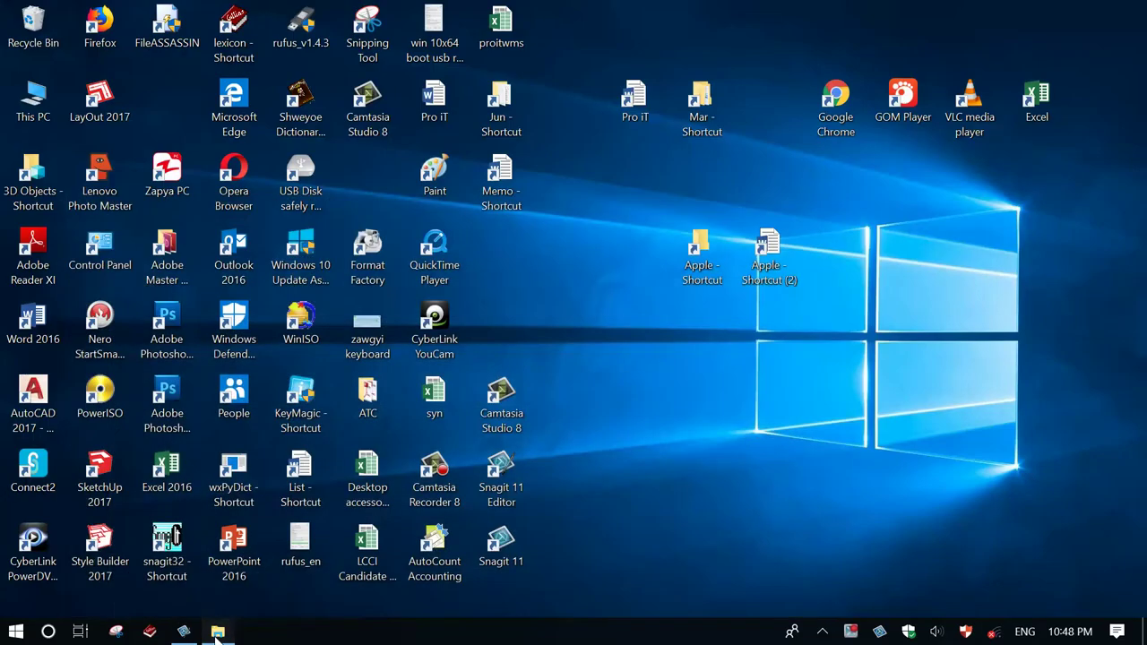
left_click(216, 632)
scroll(592, 167, "up", 10)
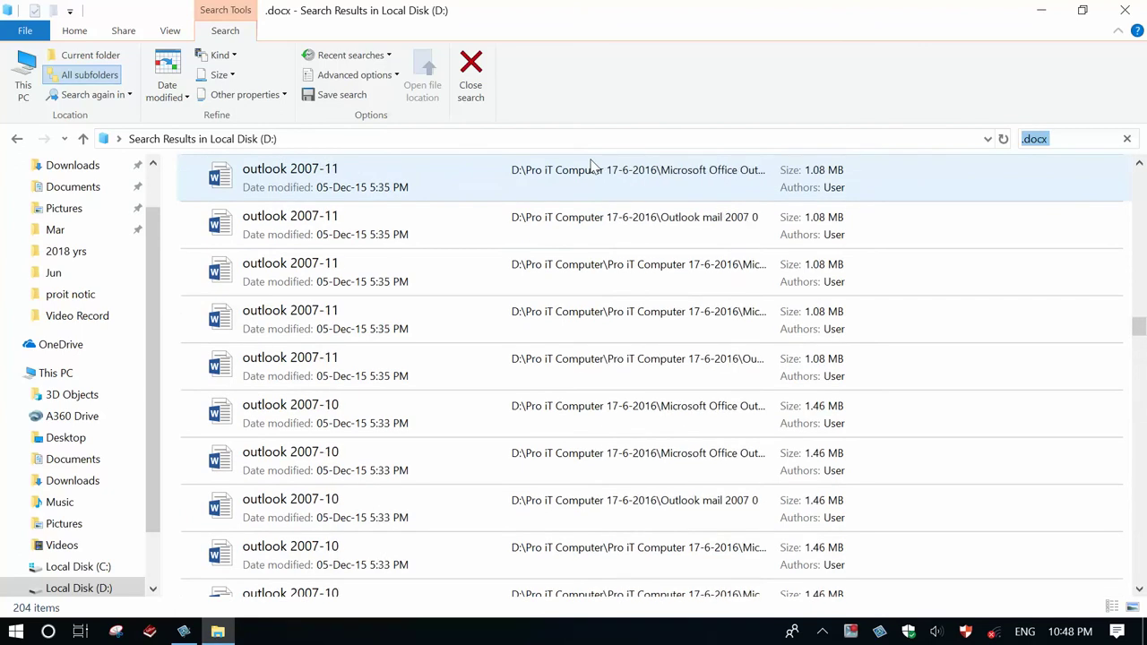
scroll(592, 167, "up", 15)
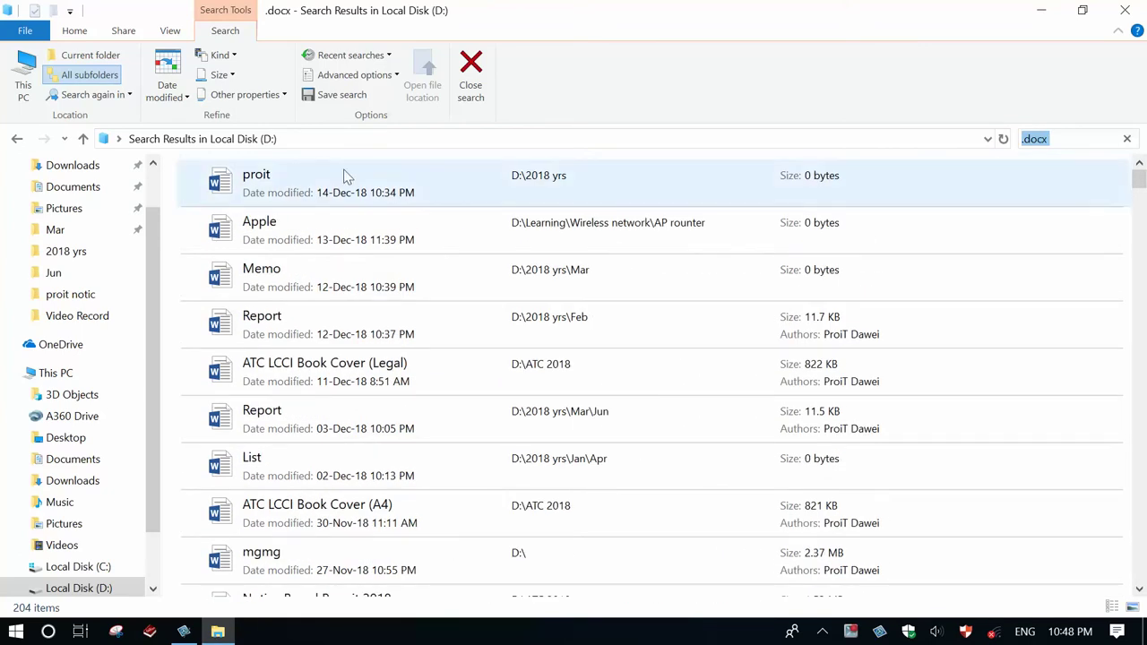
Step: Open the file location of the Apple document from the search results and show the folder's full path
left_click(324, 246)
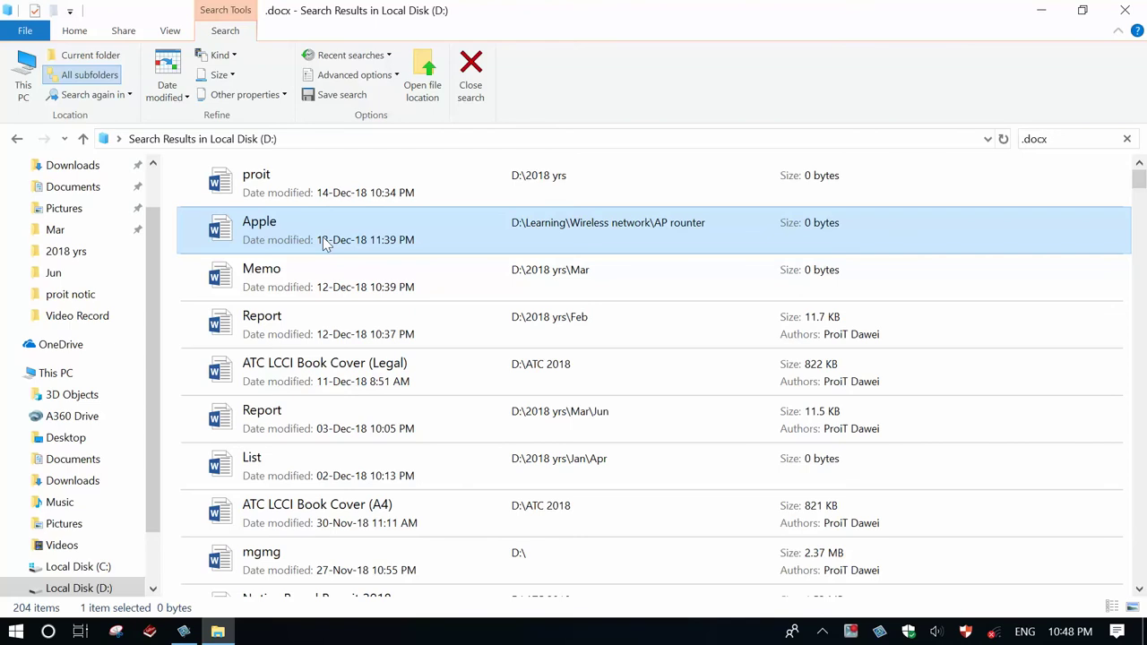
right_click(324, 246)
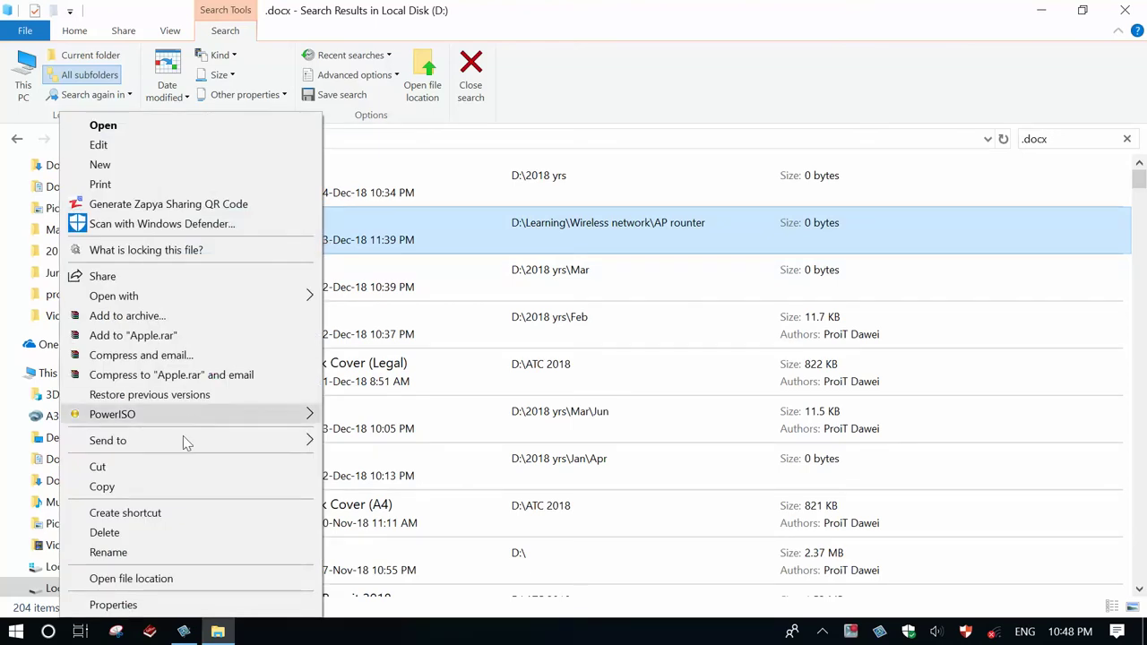
left_click(179, 578)
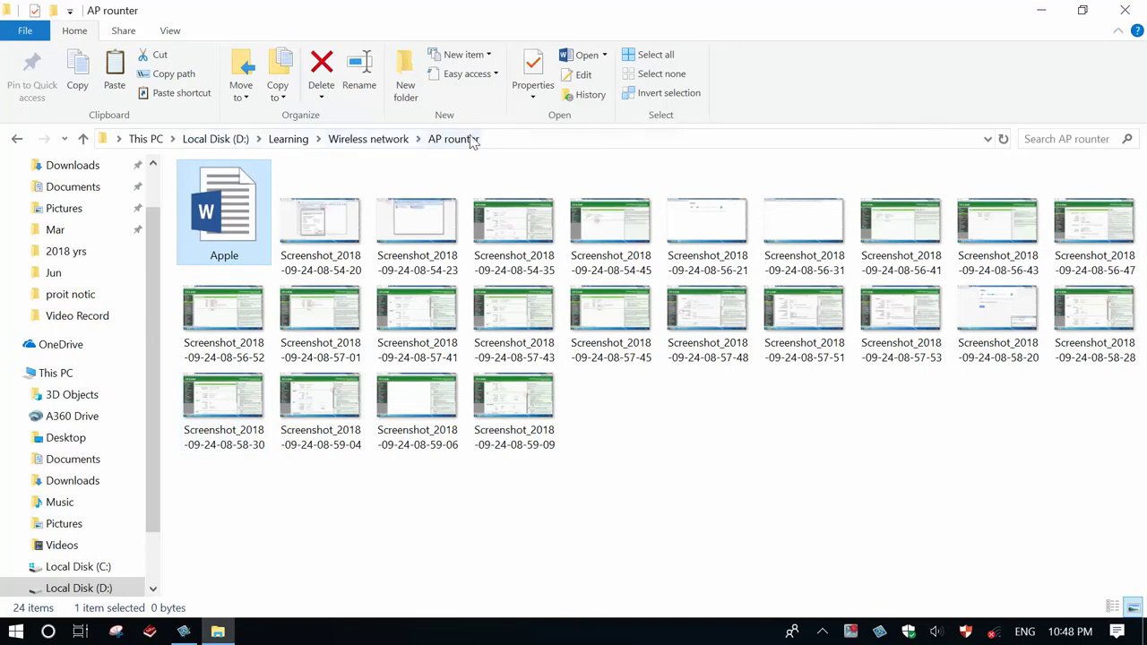
left_click(499, 139)
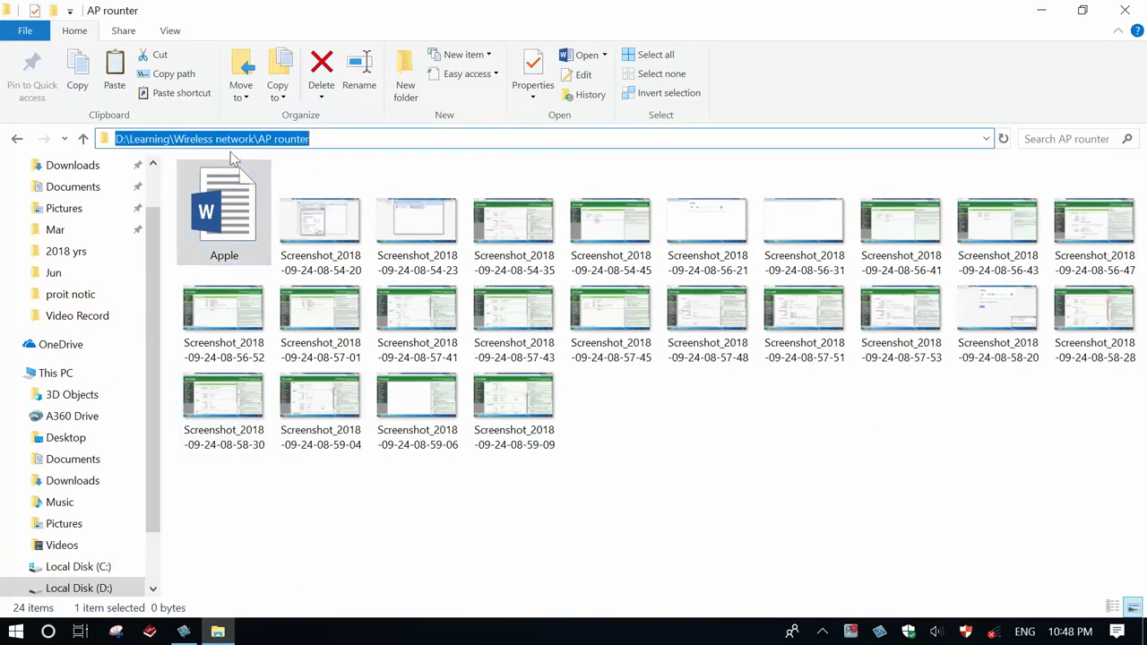
Step: Create a desktop shortcut to the Apple document, close the folder, and move the Apple - Shortcut (2) icon away from the Apple folder shortcut
left_click(209, 217)
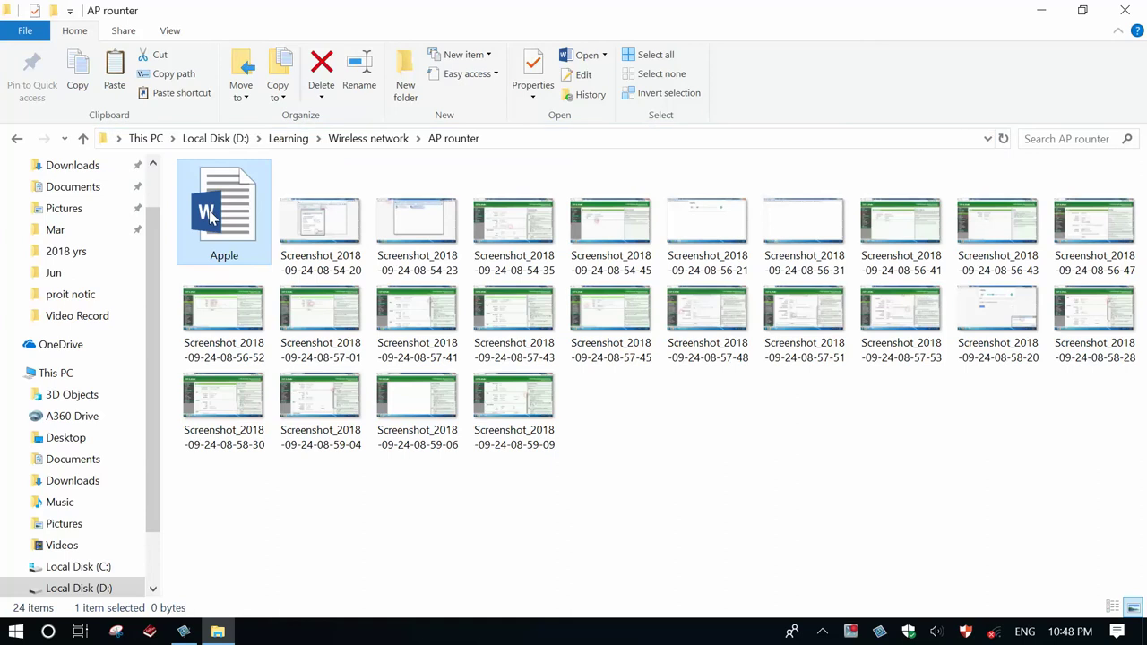
right_click(209, 217)
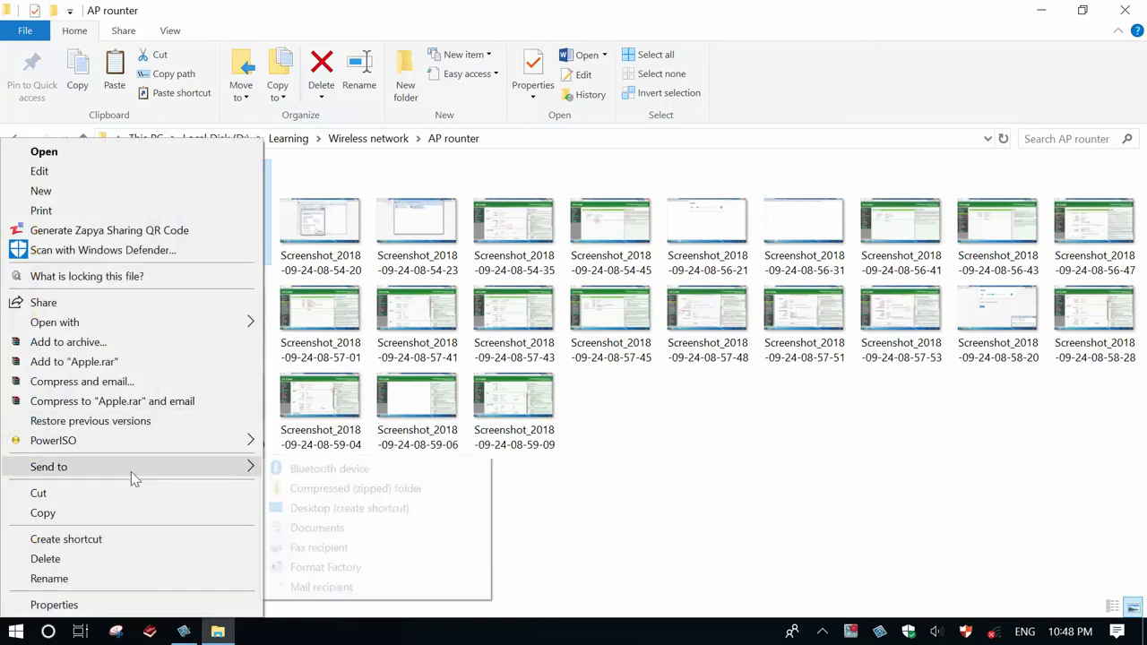
mouse_move(134, 473)
left_click(332, 508)
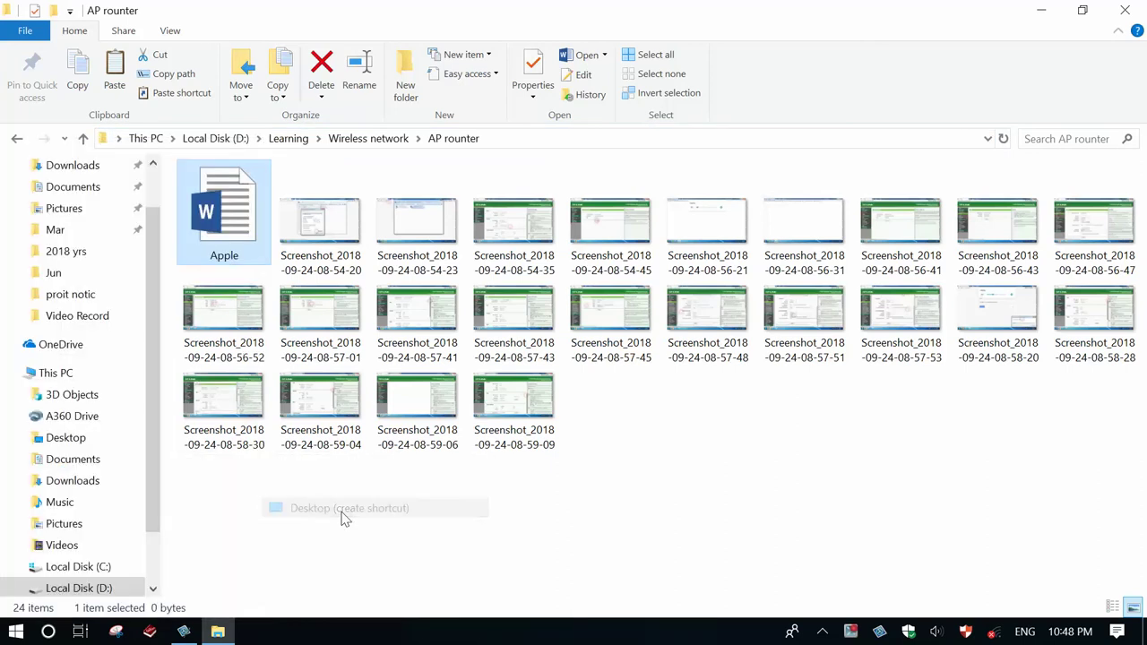
left_click(1125, 10)
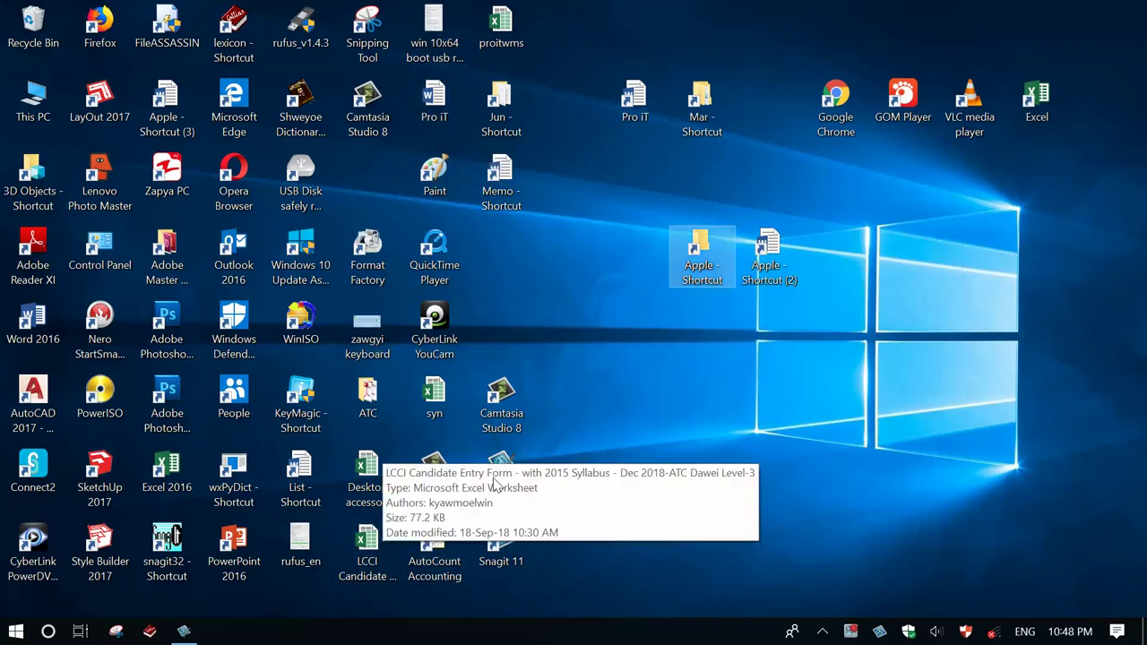
left_click(763, 260)
left_click_drag(764, 258, 831, 260)
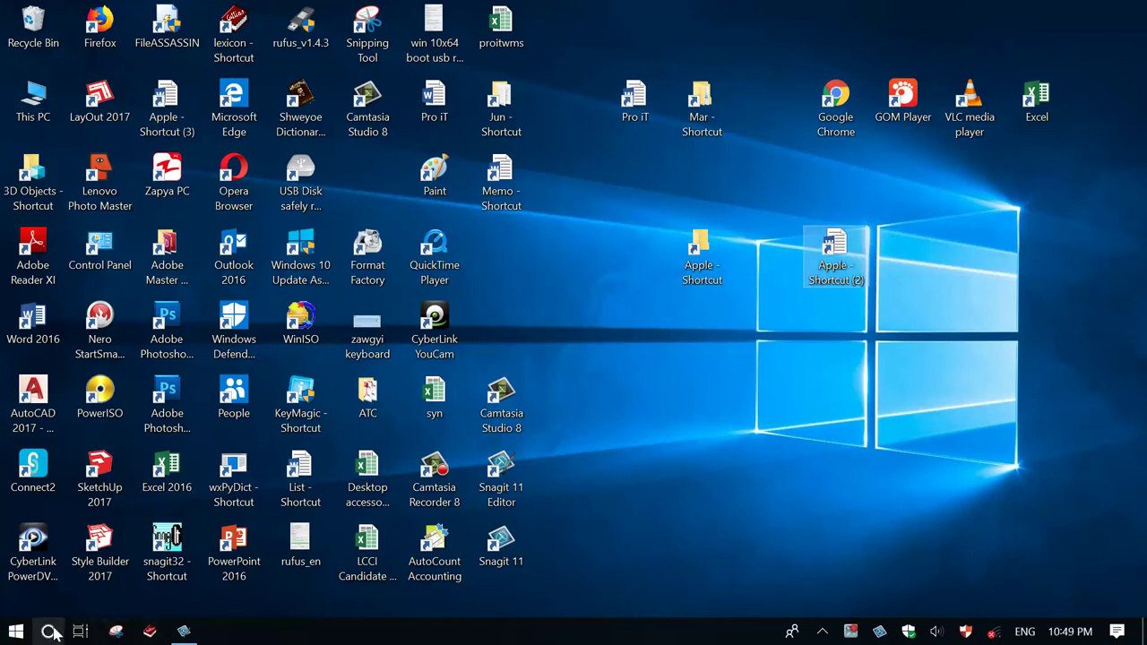
Step: Open This PC and search the whole computer for .jpg files
double_click(53, 94)
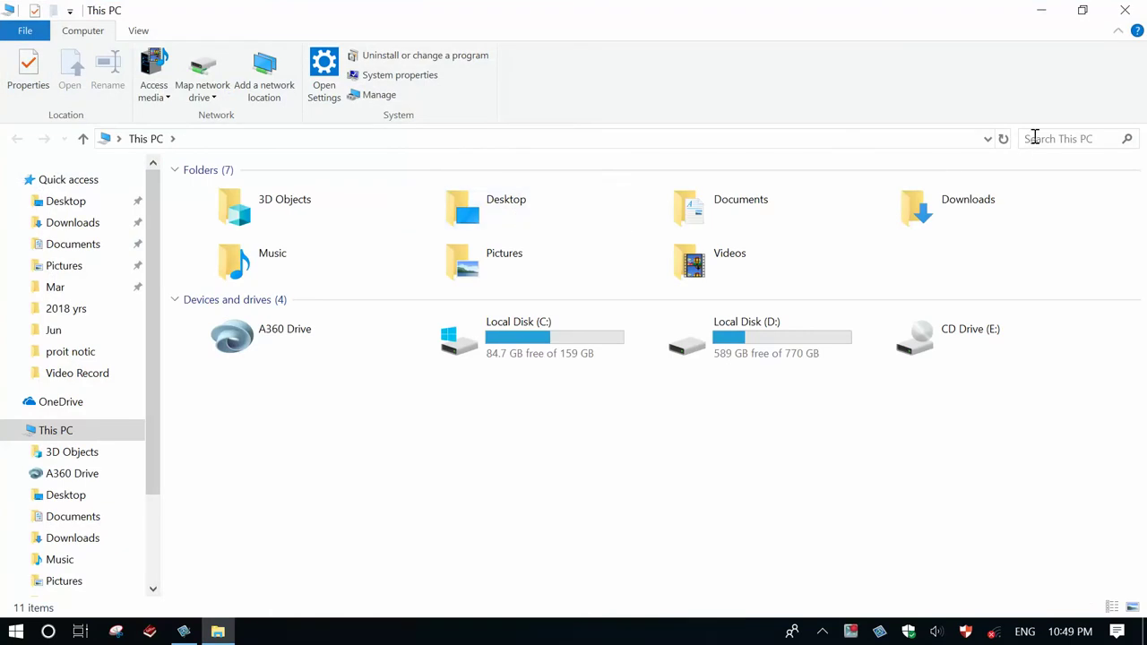
left_click(1035, 136)
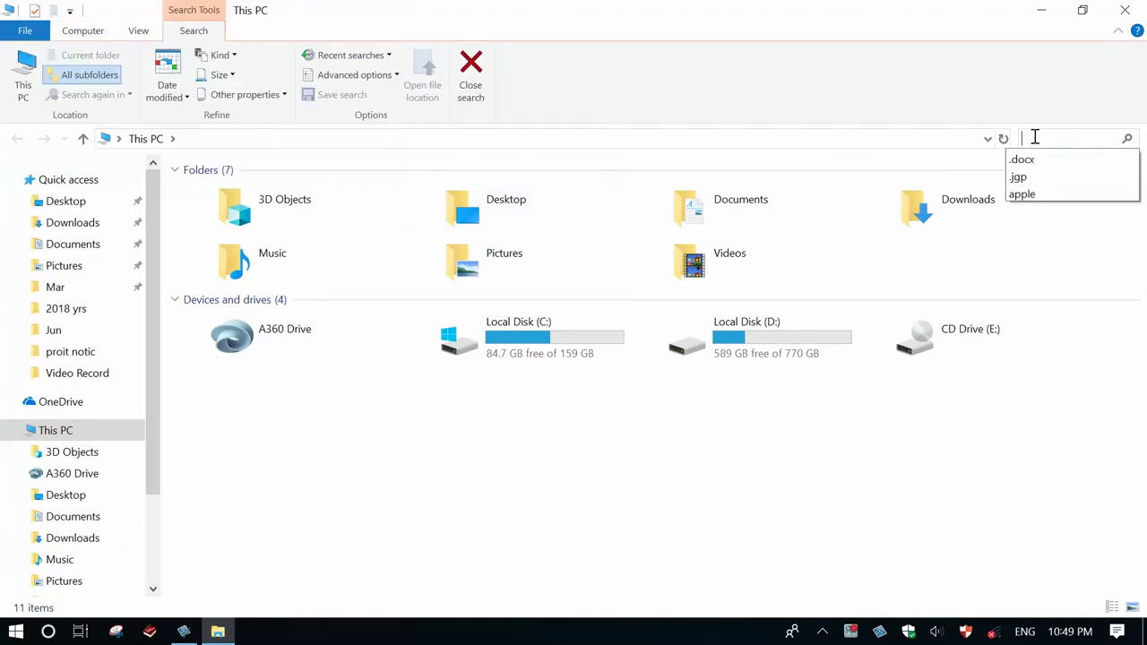
type(".jp")
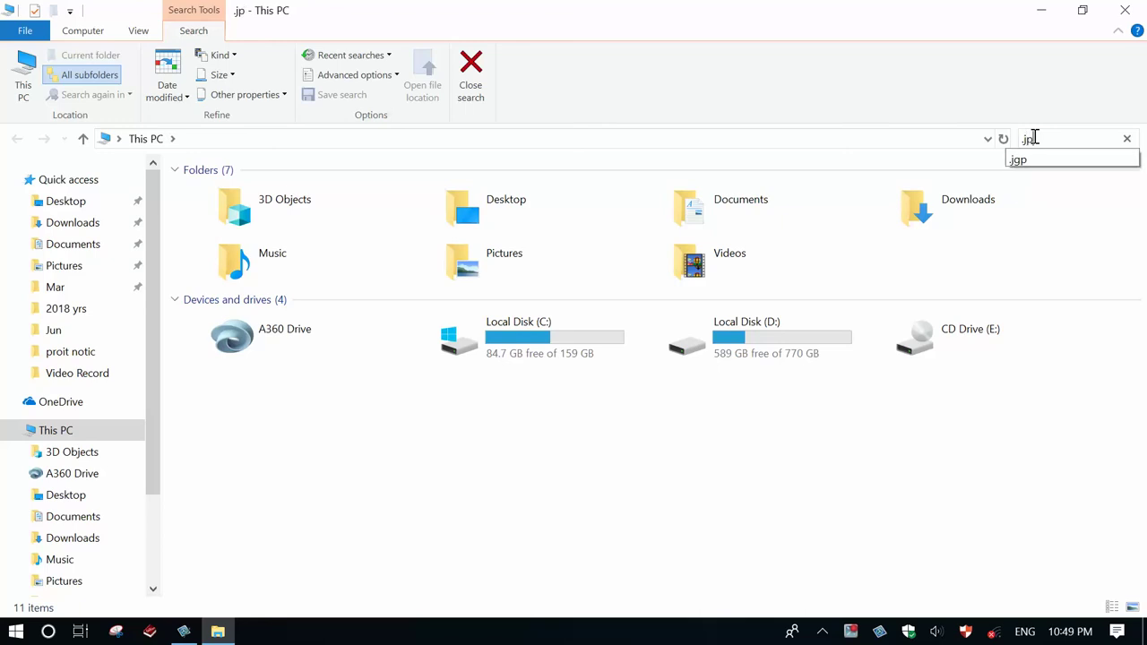
type("g")
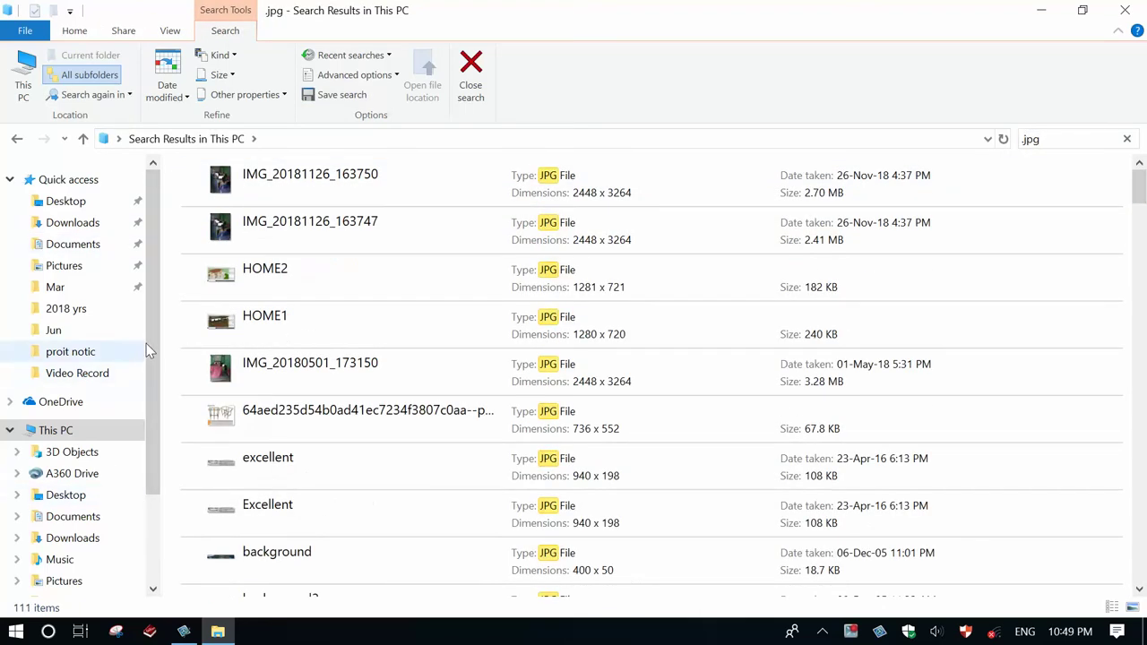
Step: Search only Local Disk (D:) for .jpg files and look through the results
left_click_drag(149, 349, 154, 476)
left_click(103, 522)
right_click(102, 523)
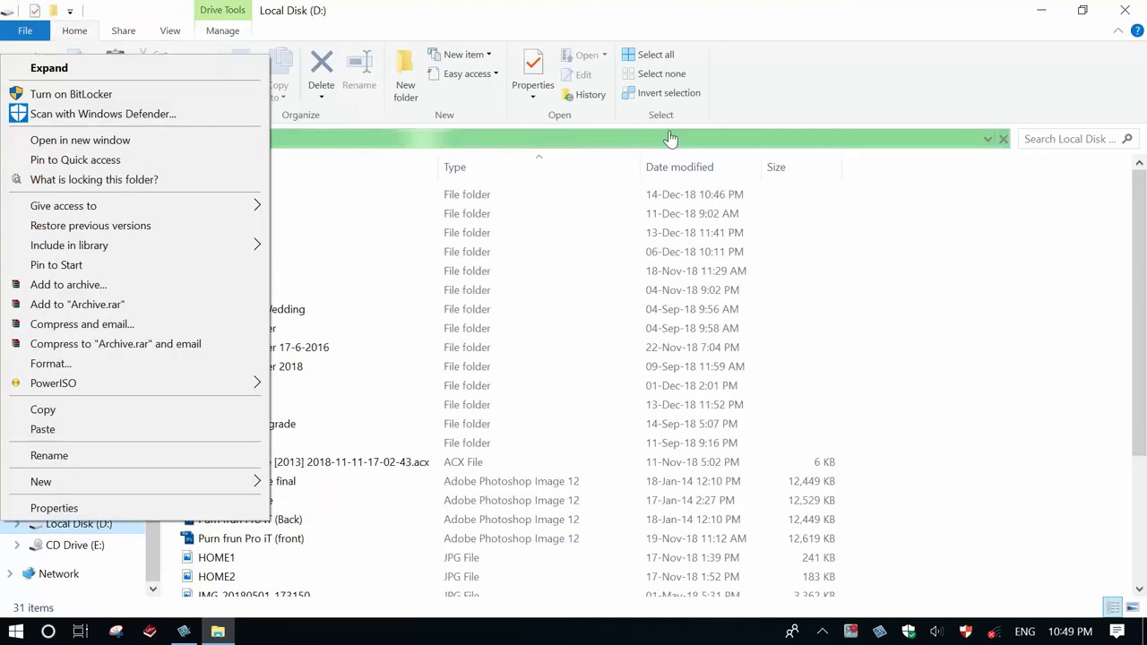
left_click(1049, 138)
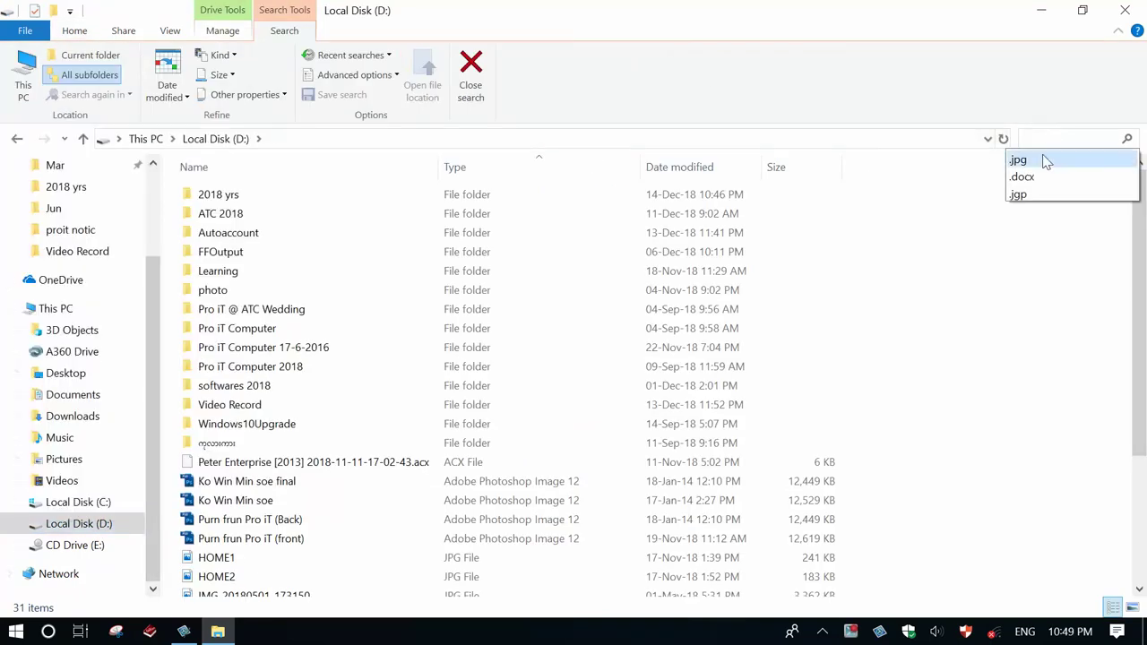
left_click(1026, 162)
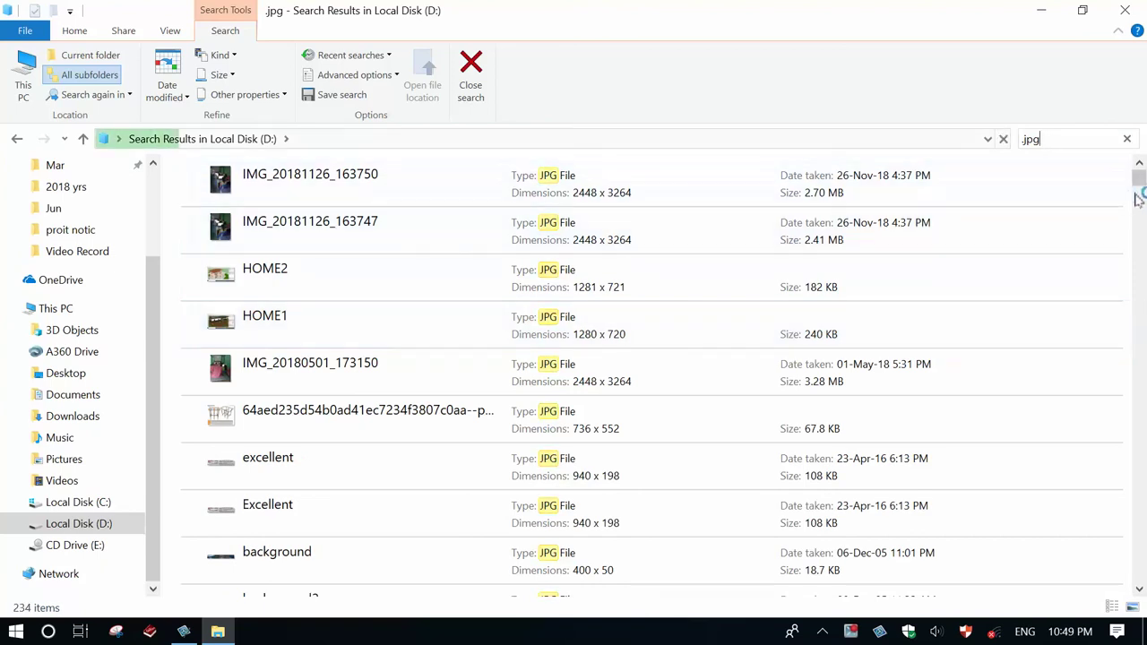
scroll(1142, 235, "down", 10)
scroll(1139, 231, "down", 3)
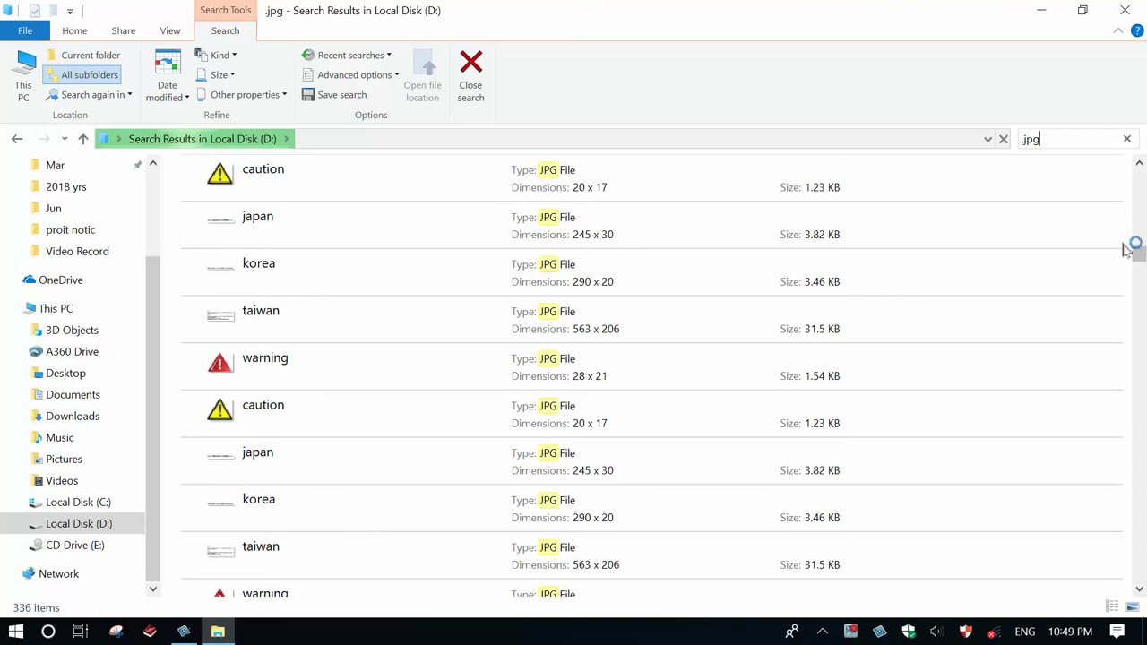
left_click(1141, 184)
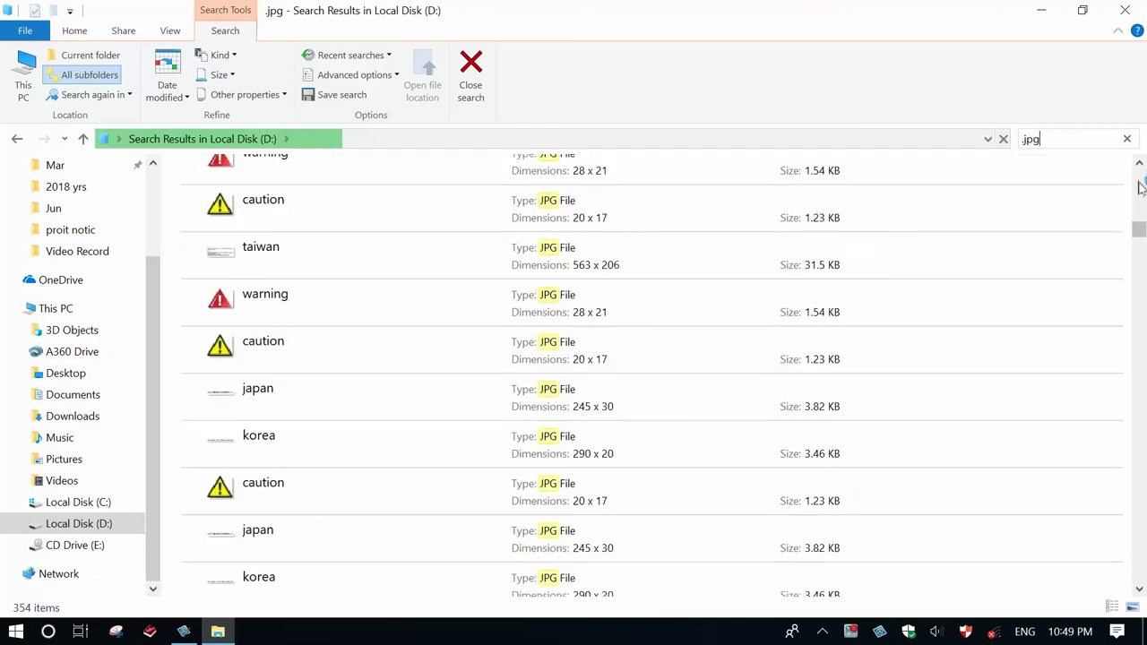
left_click(1141, 185)
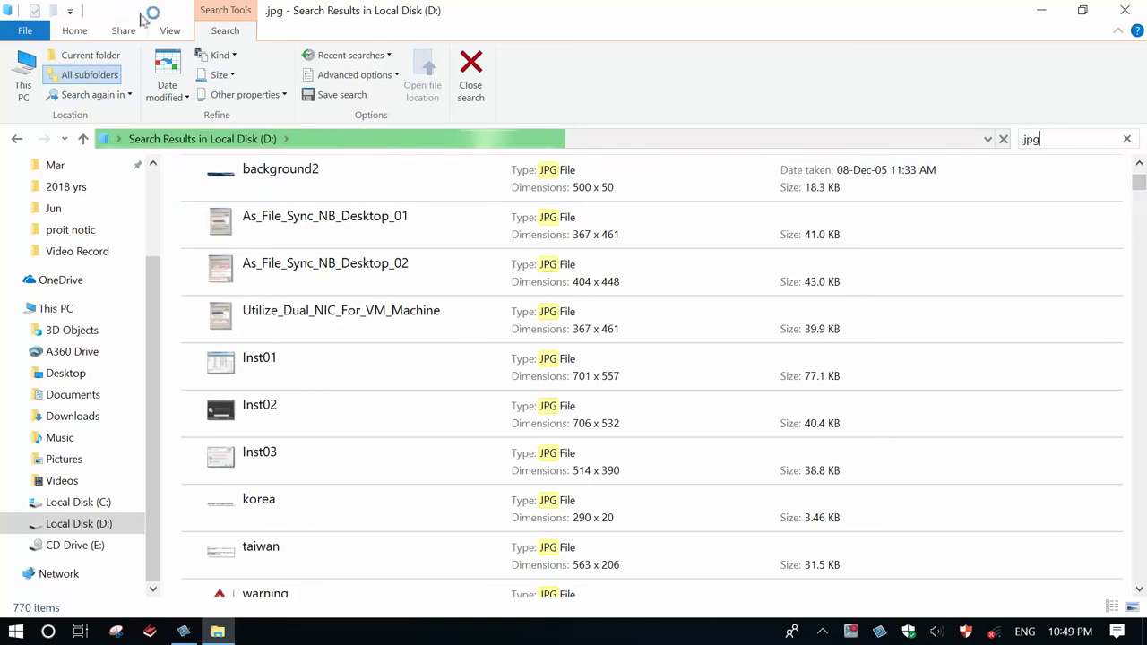
Step: Try the list, medium, extra large and small icon layouts on the .jpg search results, and settle on large icons
left_click(169, 31)
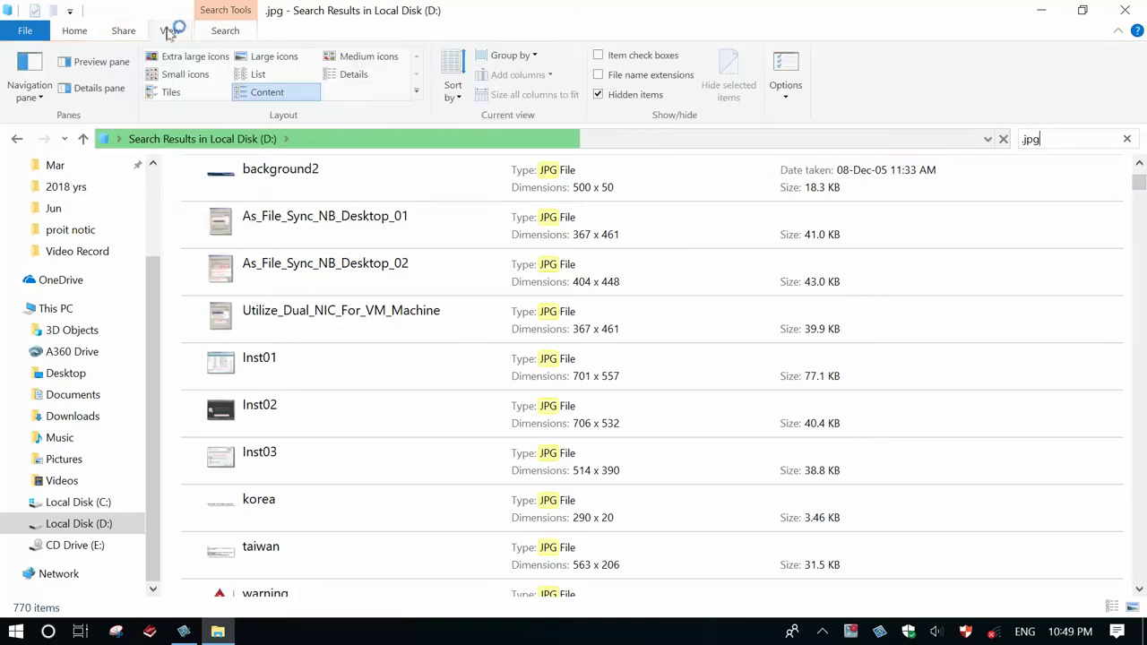
left_click(258, 65)
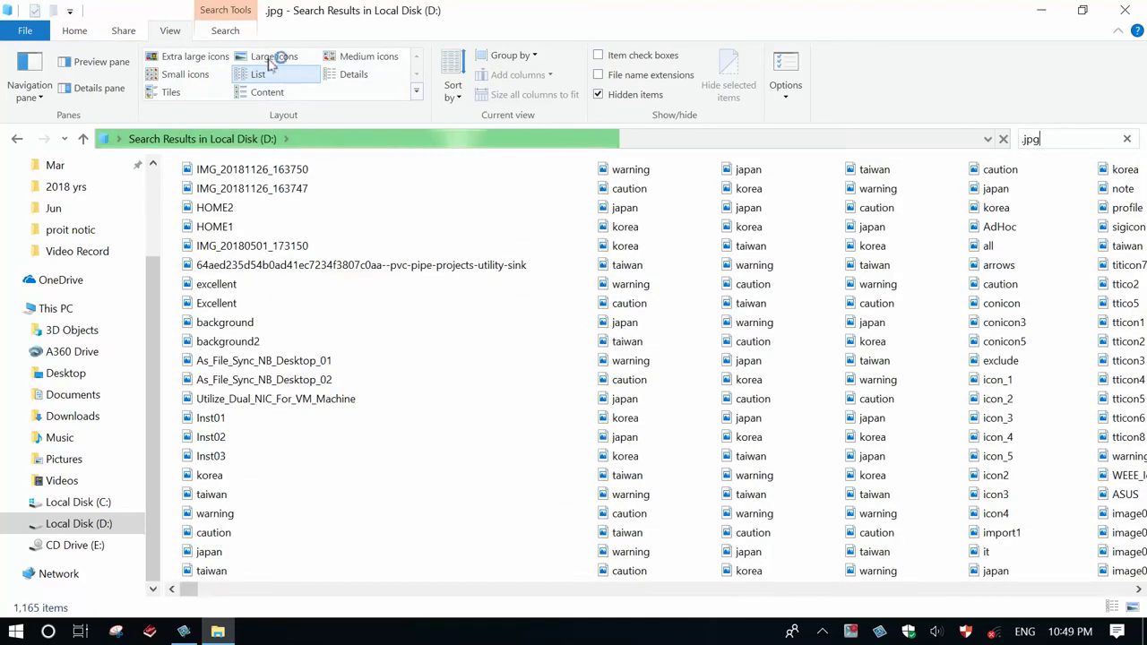
left_click(273, 59)
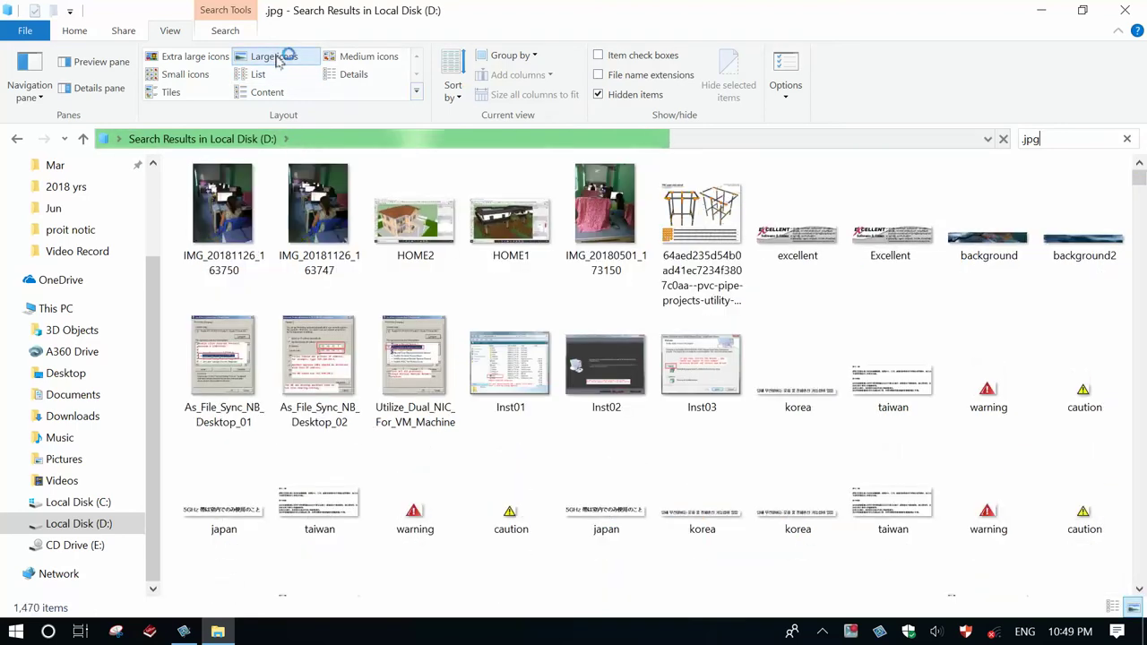
left_click(333, 59)
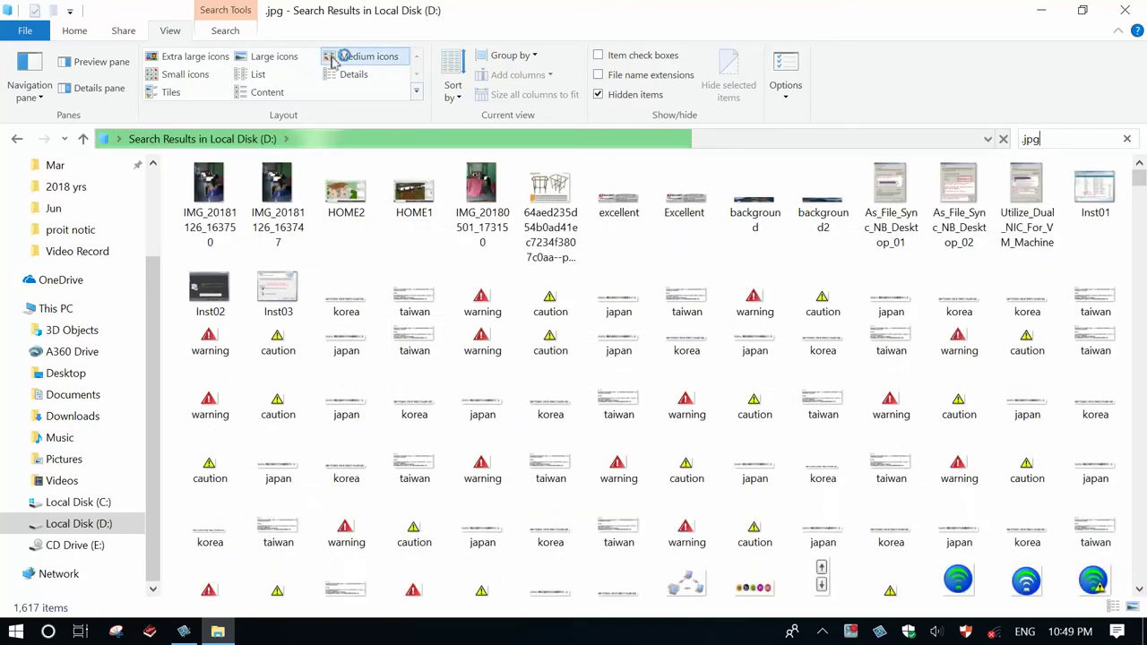
left_click(192, 56)
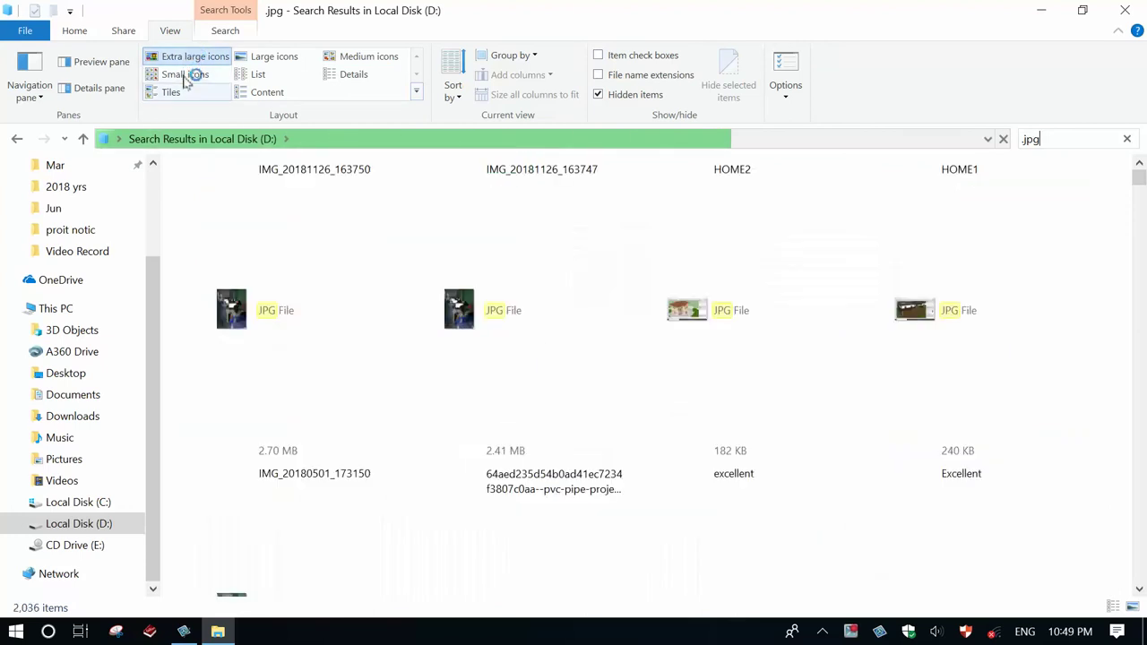
left_click(186, 80)
left_click(194, 77)
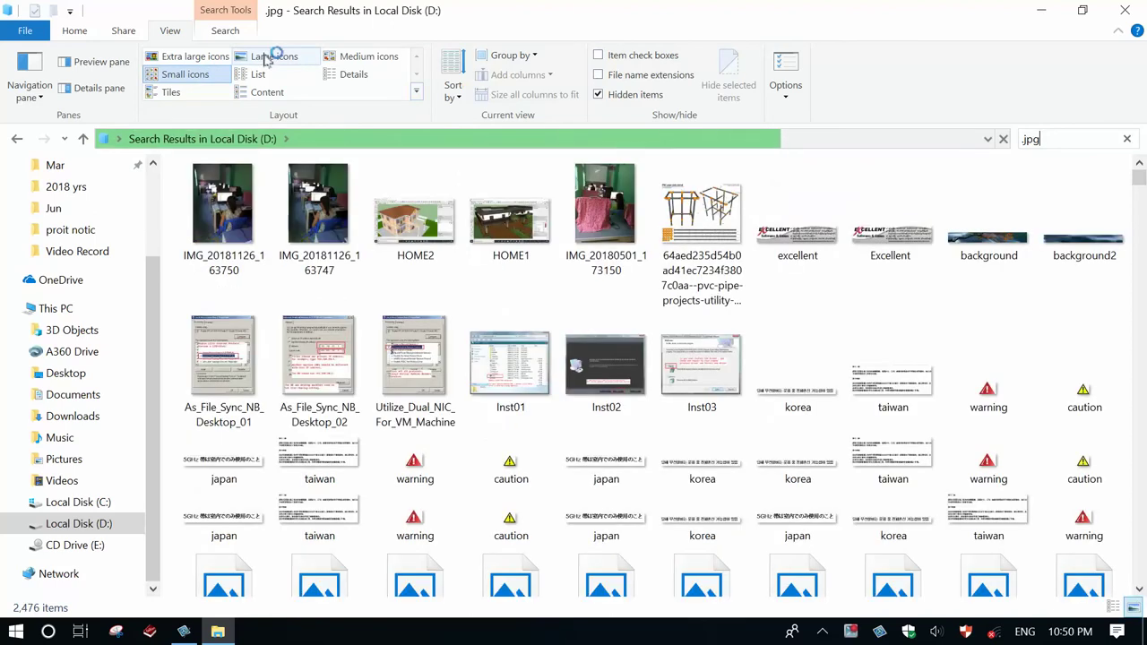
left_click(267, 57)
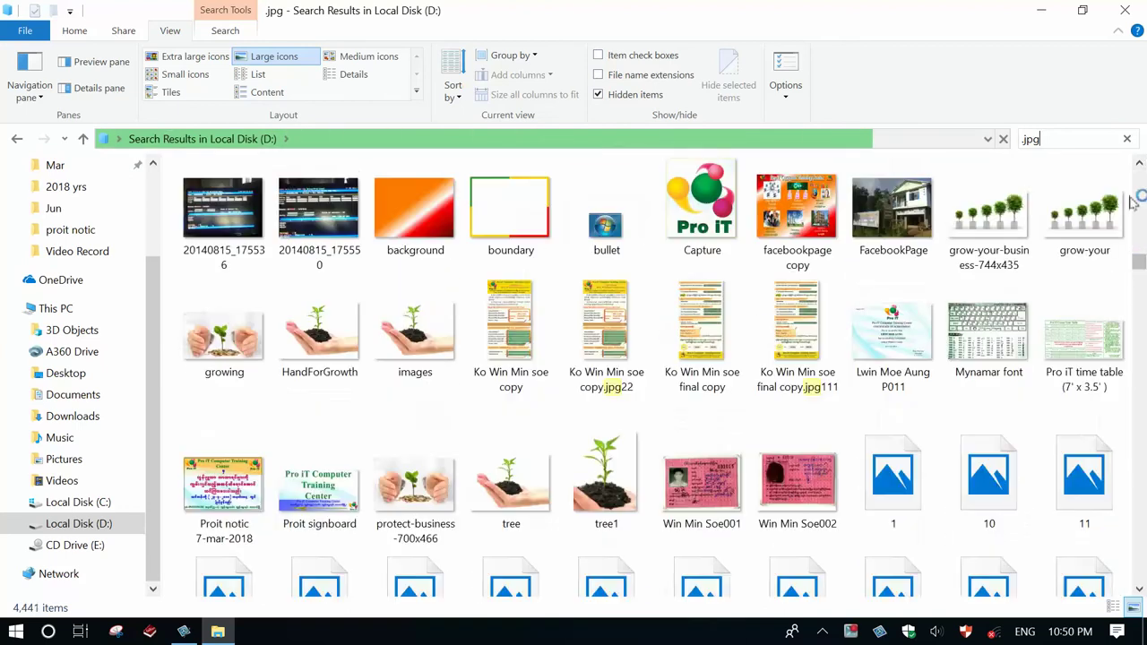
Step: Select the 20140815_175536 picture among the .jpg results and close the search window
right_click(1138, 169)
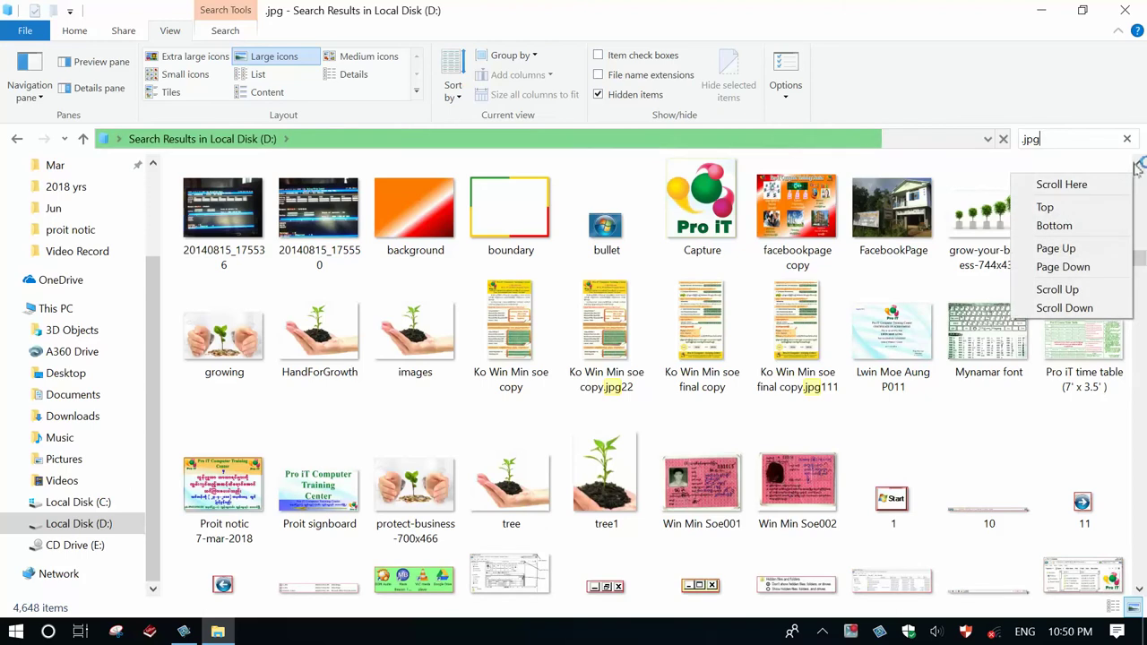
left_click(223, 215)
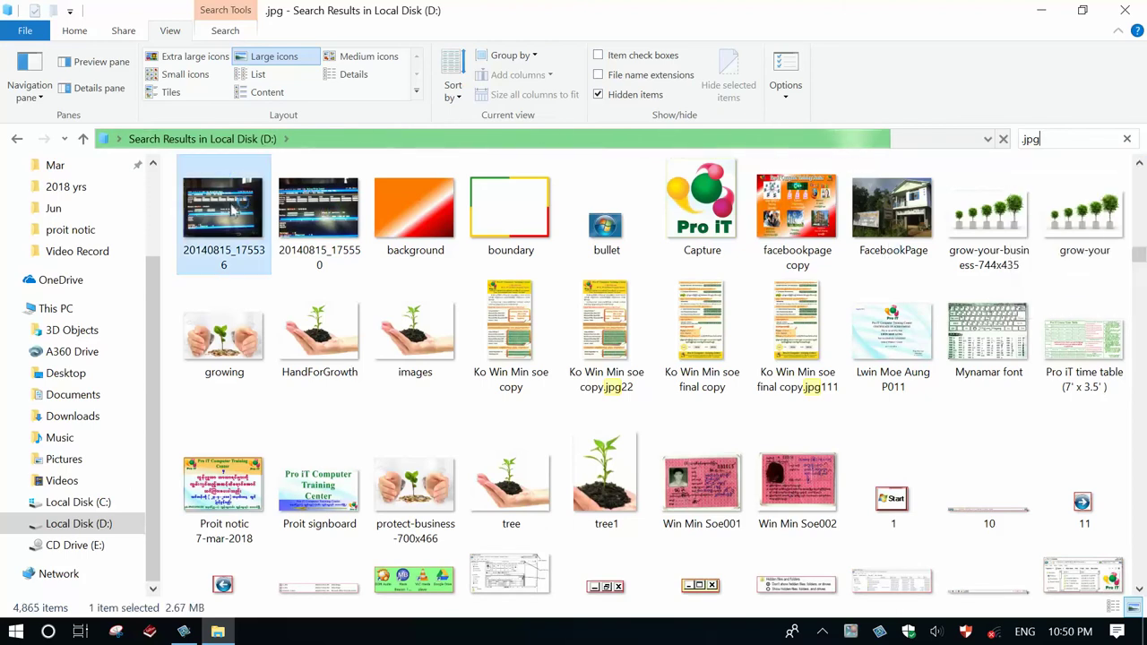
left_click(1128, 9)
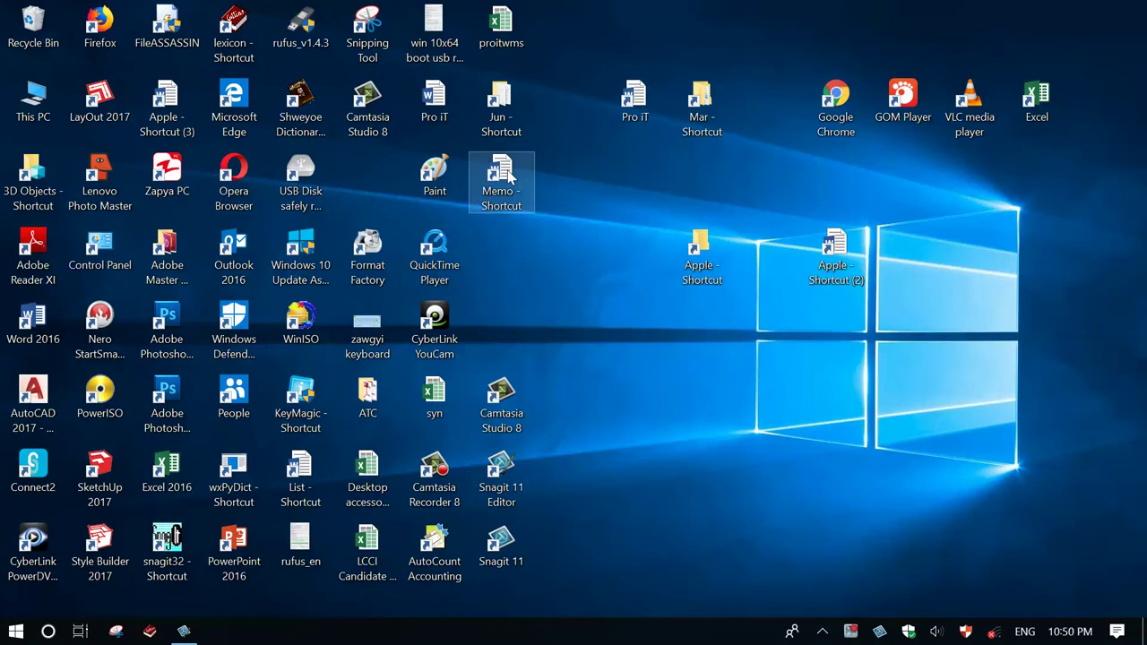
Step: Open This PC and search the whole computer for .xlsx files
double_click(44, 107)
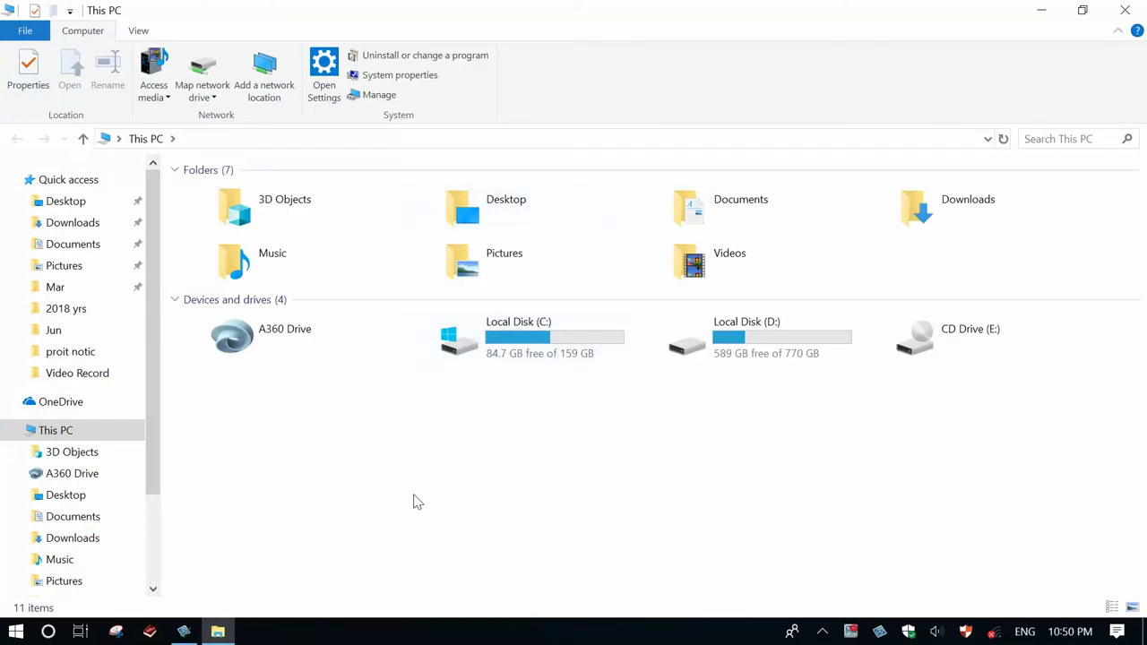
left_click(184, 632)
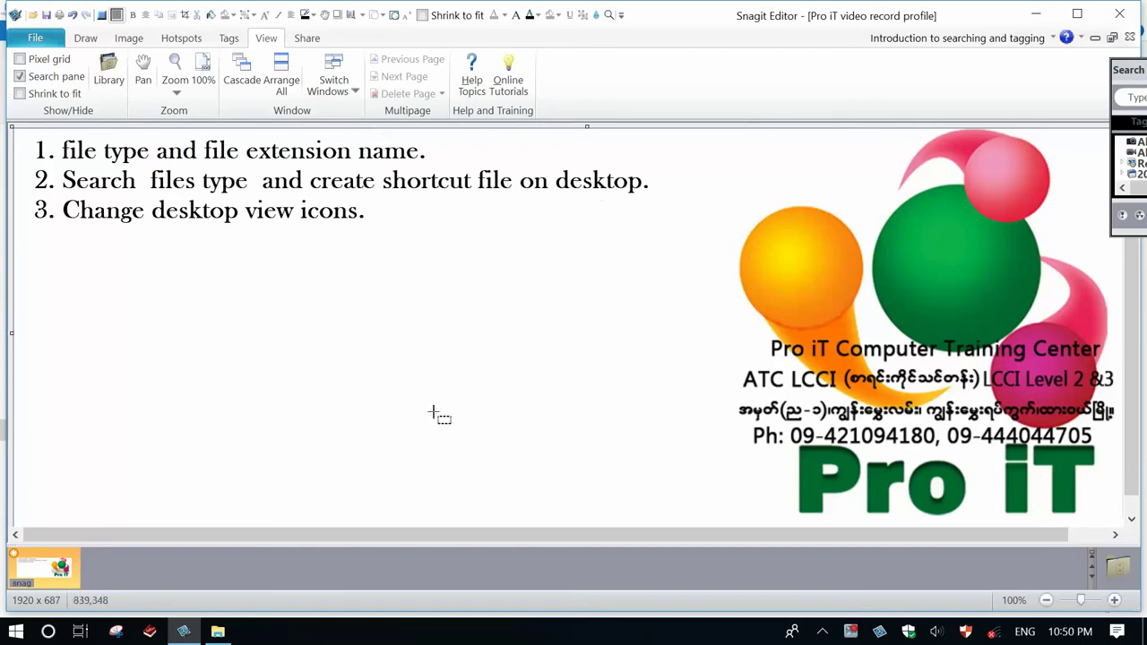
left_click(218, 632)
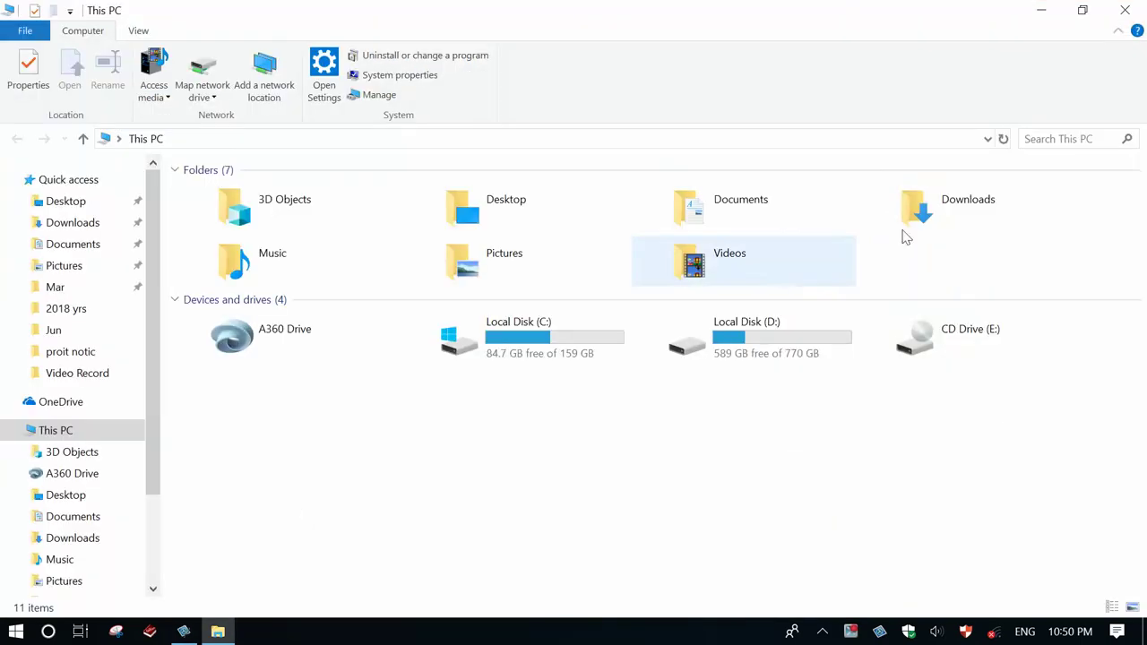
left_click(1034, 143)
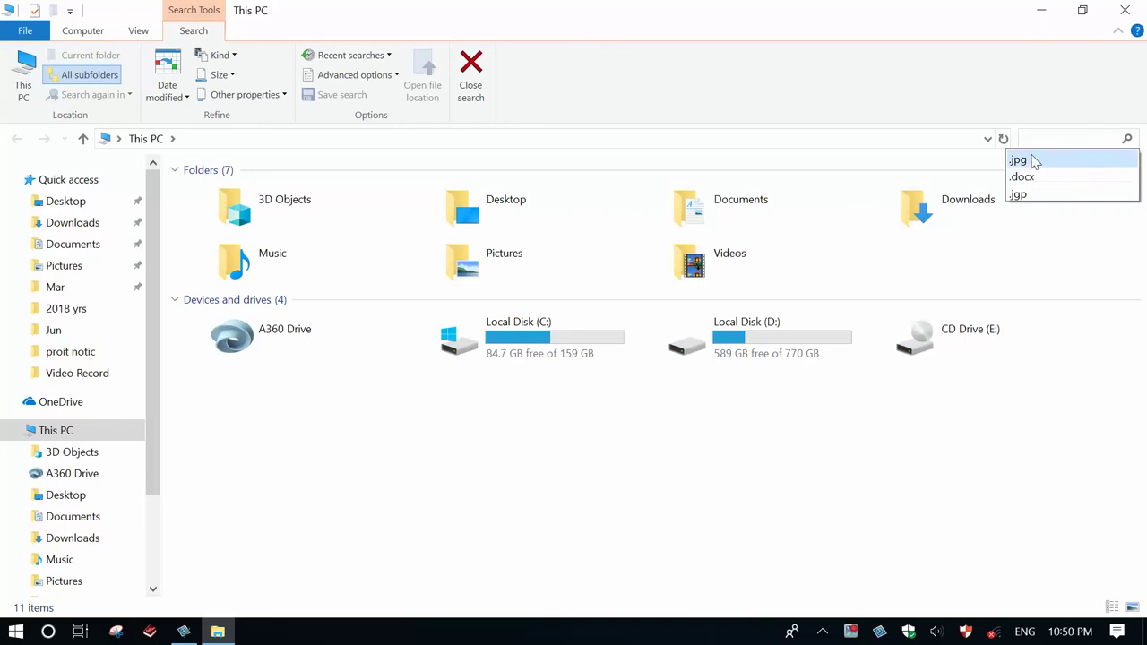
type(".")
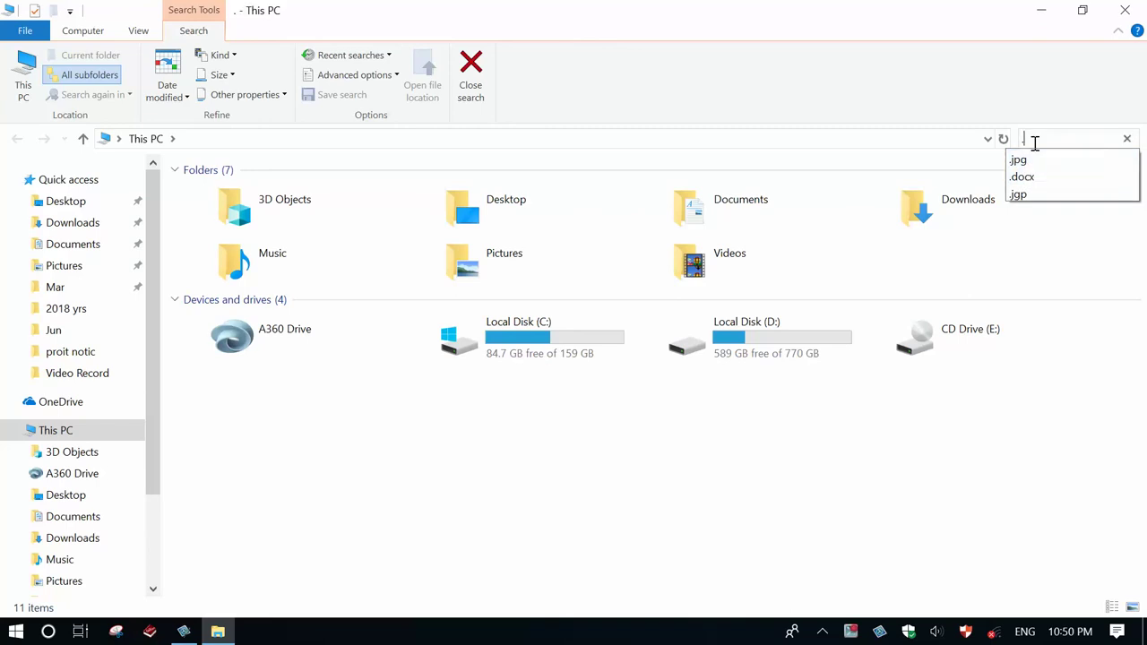
type("xlsx")
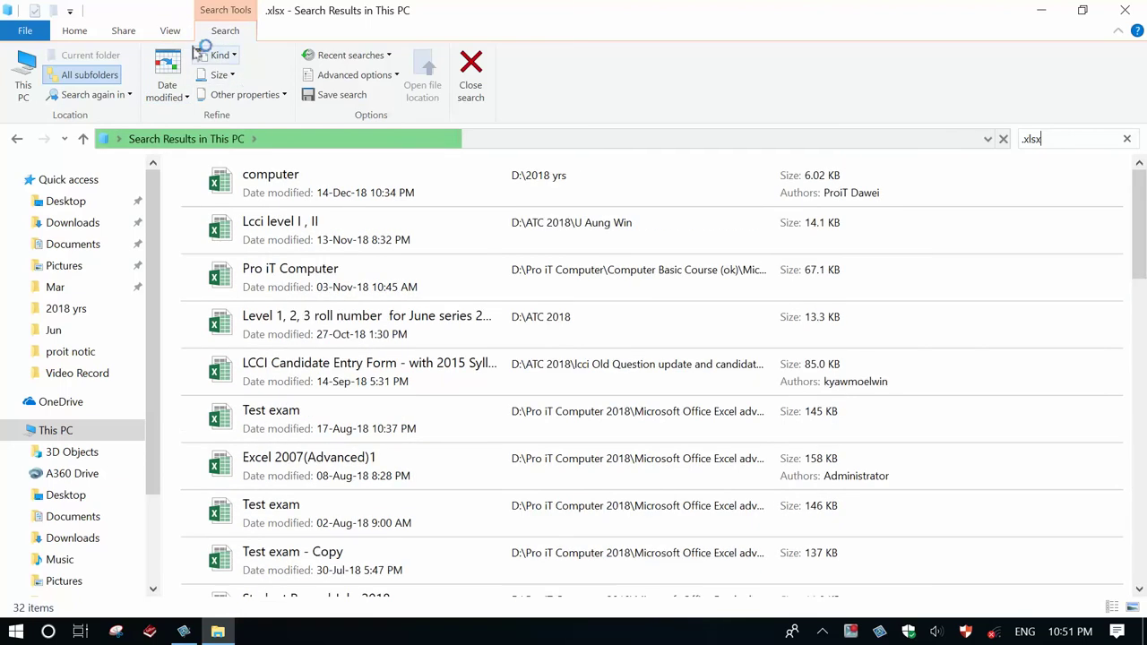
Step: Look through the .xlsx results and open the file location of the user form workbook
left_click(339, 198)
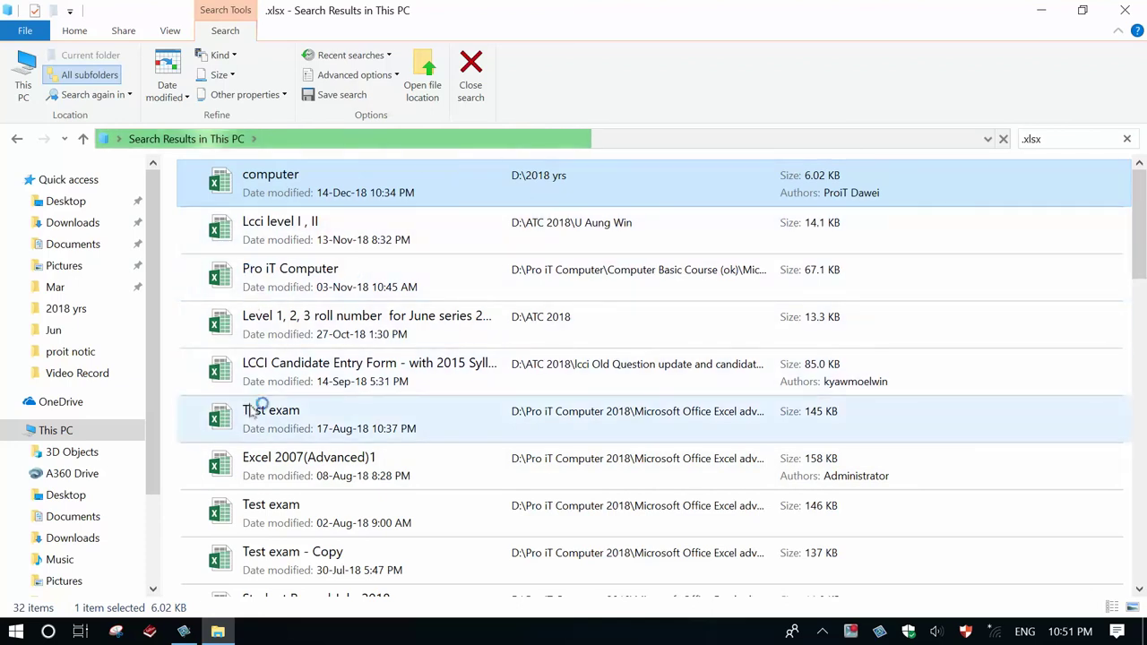
scroll(255, 408, "down", 5)
left_click(302, 380)
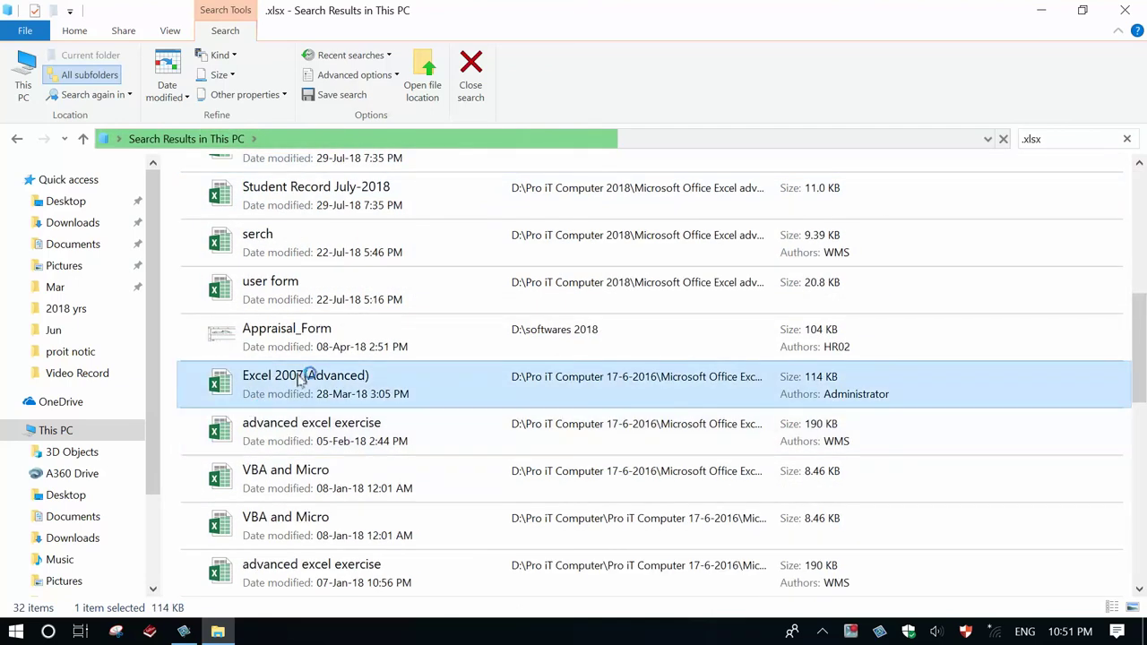
left_click(327, 303)
right_click(327, 303)
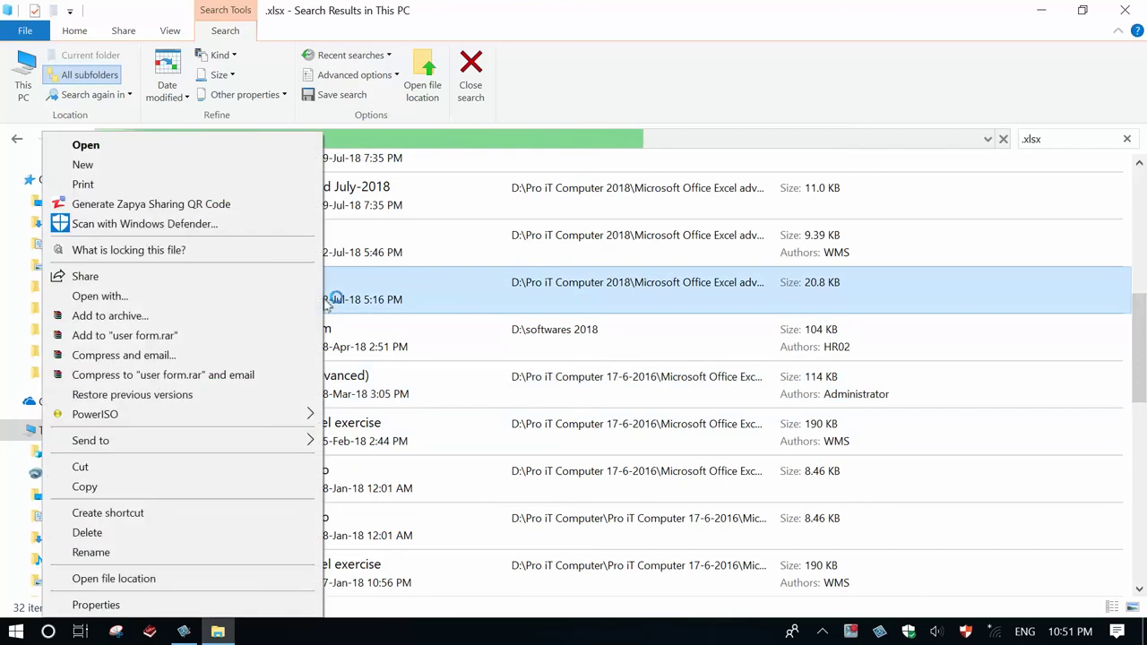
left_click(111, 578)
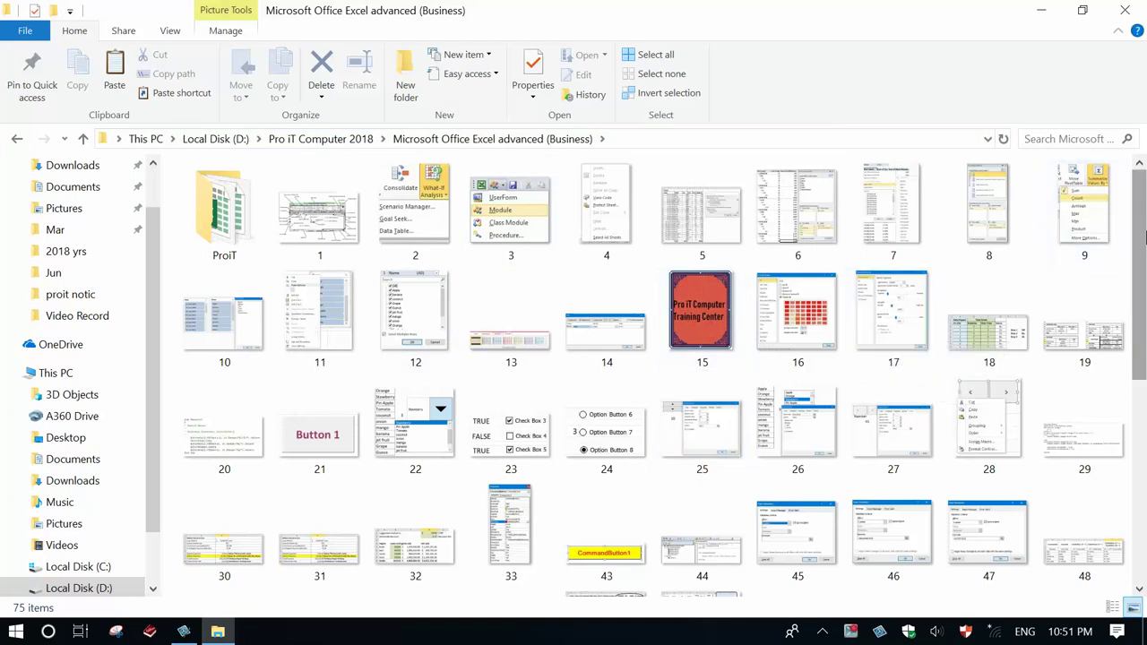
Step: Look through the files in the Microsoft Office Excel advanced (Business) folder and return to the .xlsx search results
scroll(1097, 182, "down", 5)
scroll(1122, 466, "down", 3)
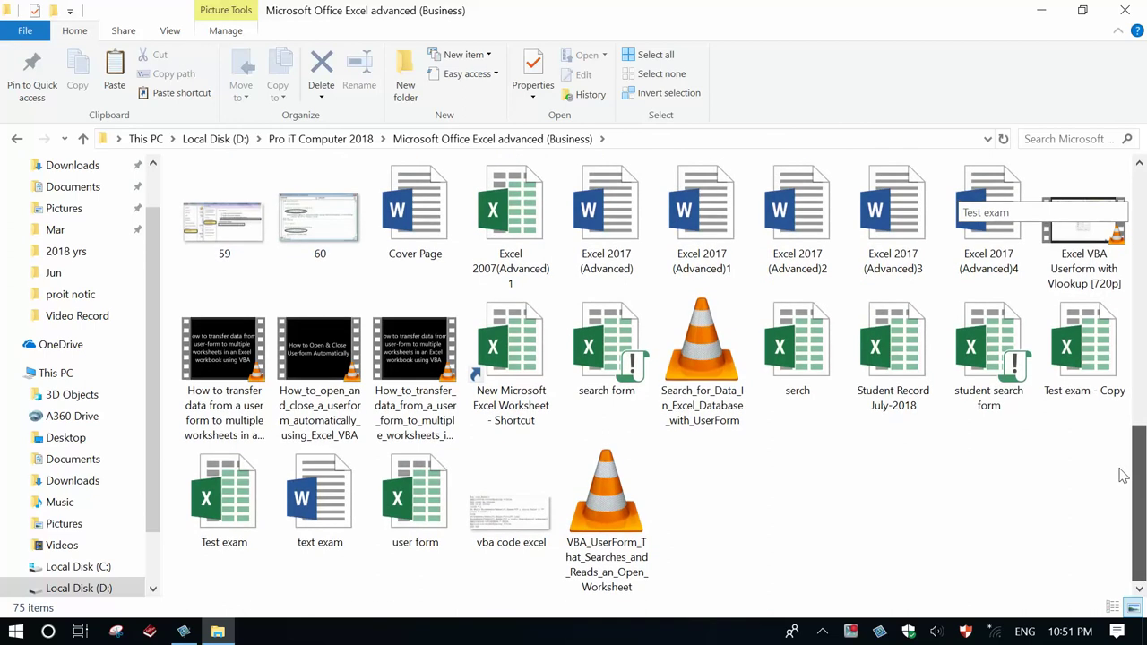
scroll(1094, 199, "up", 1)
scroll(1093, 199, "up", 6)
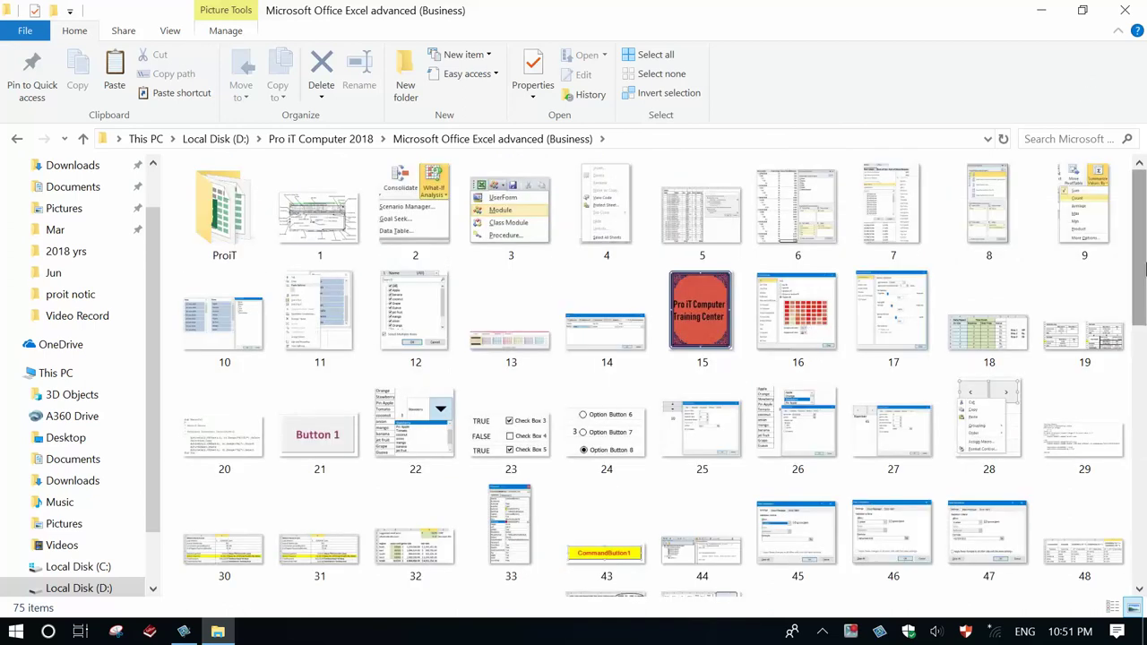
left_click_drag(1143, 268, 1138, 529)
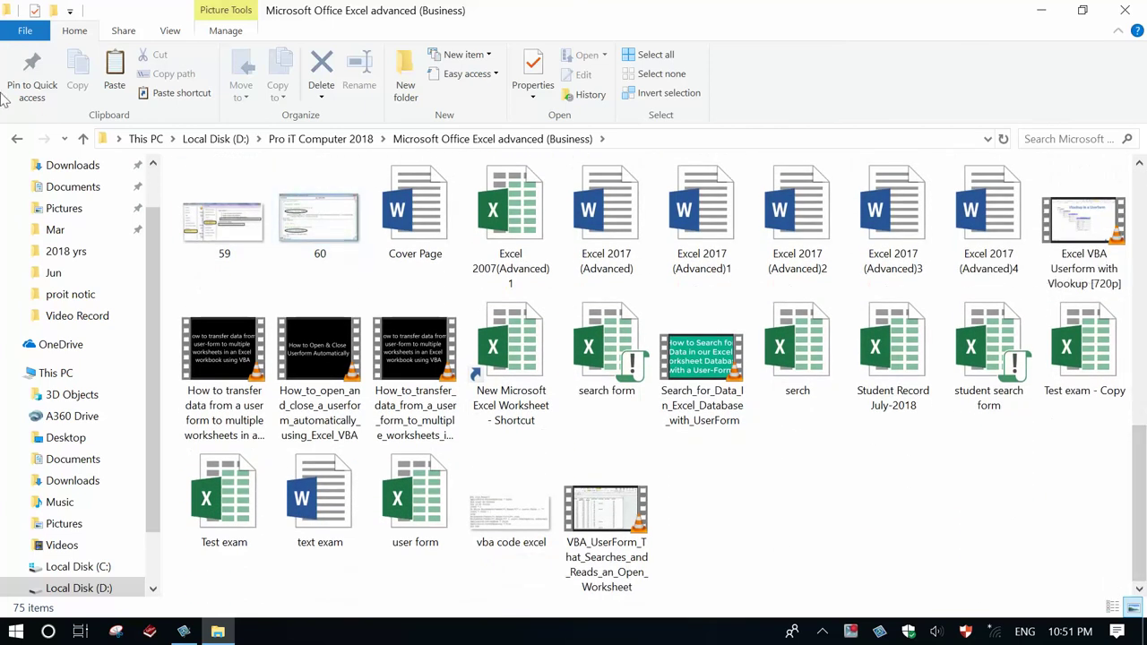
left_click(16, 140)
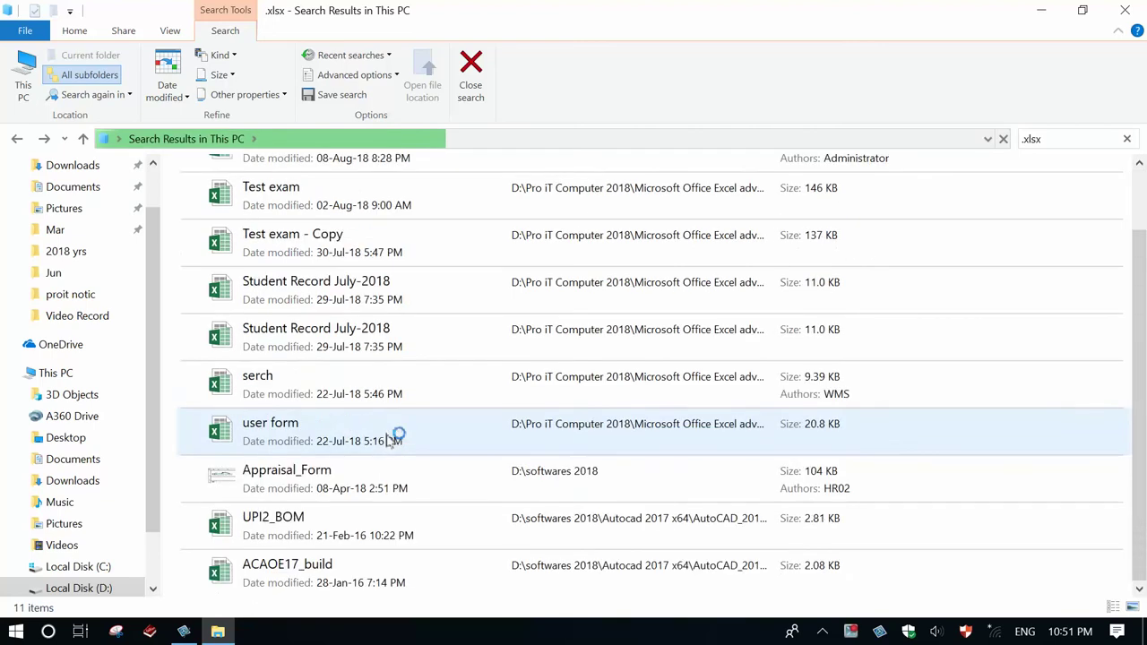
Step: Open the file location of the Pro iT Computer workbook stored under Pro iT Computer 17-6-2016\Computer Basic Course (ok)
scroll(392, 441, "down", 5)
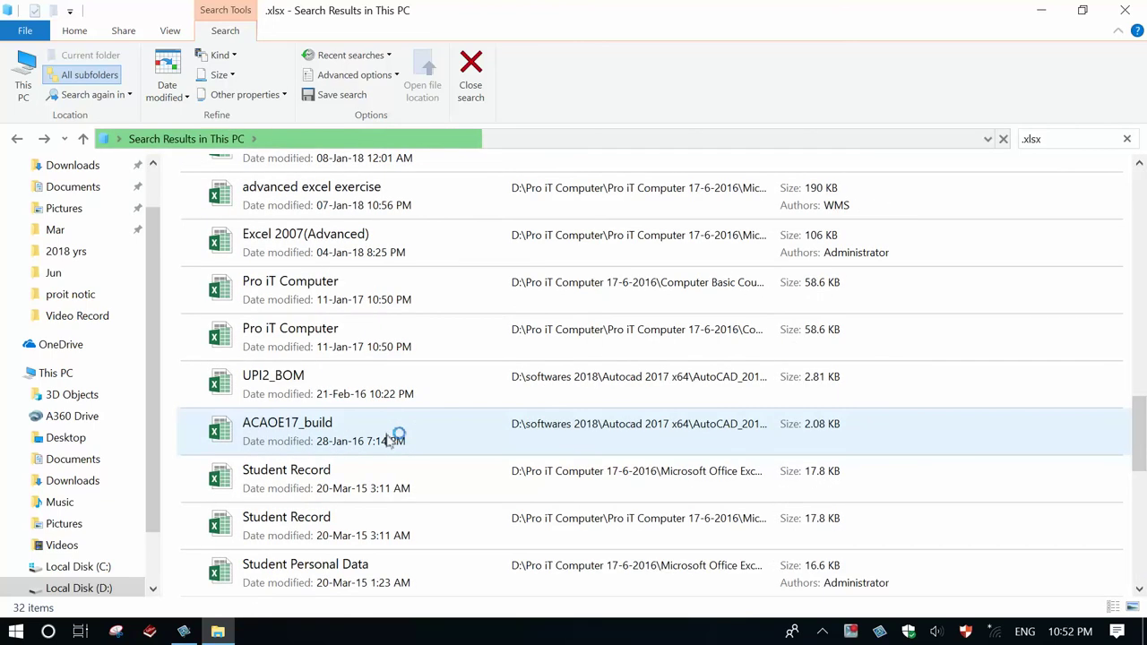
left_click(363, 285)
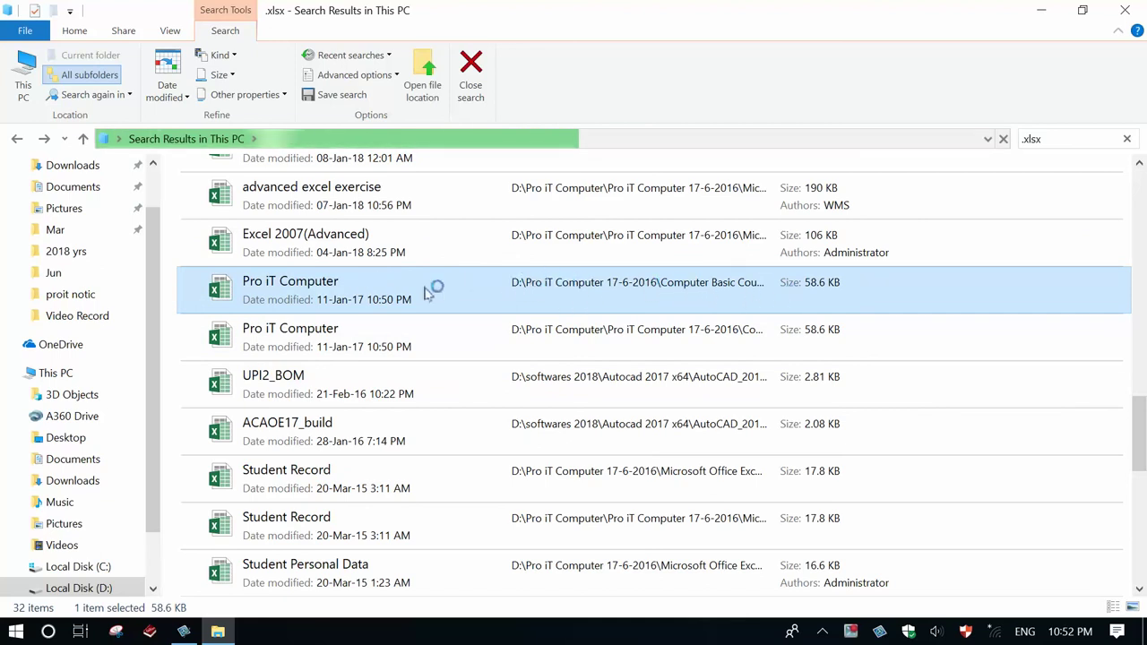
right_click(379, 301)
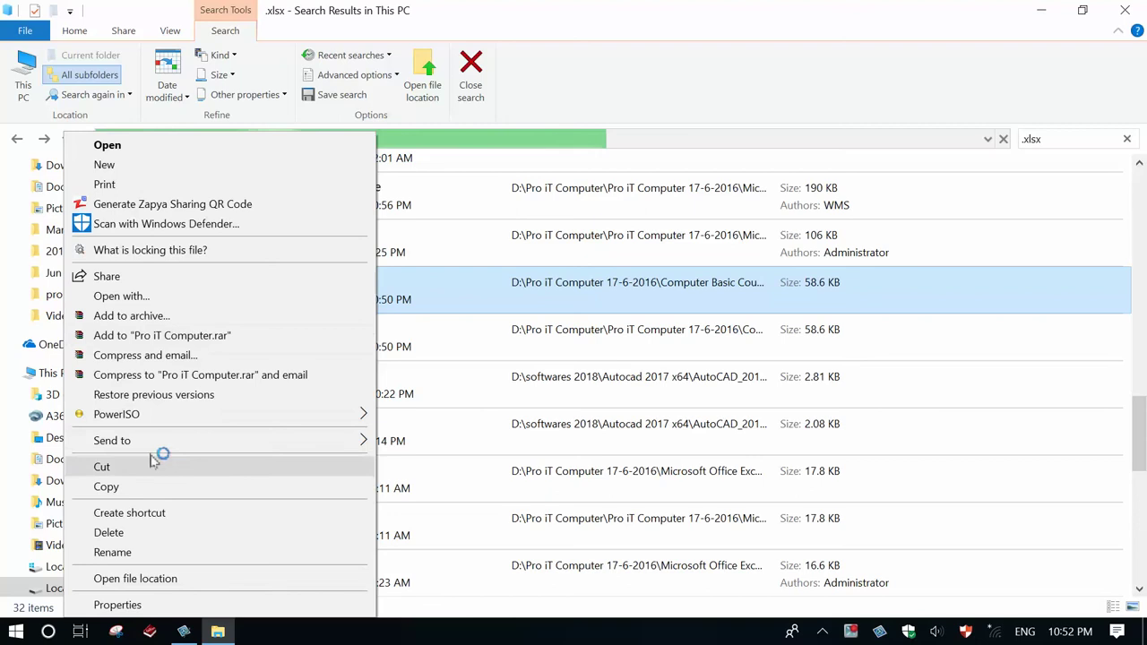
left_click(172, 581)
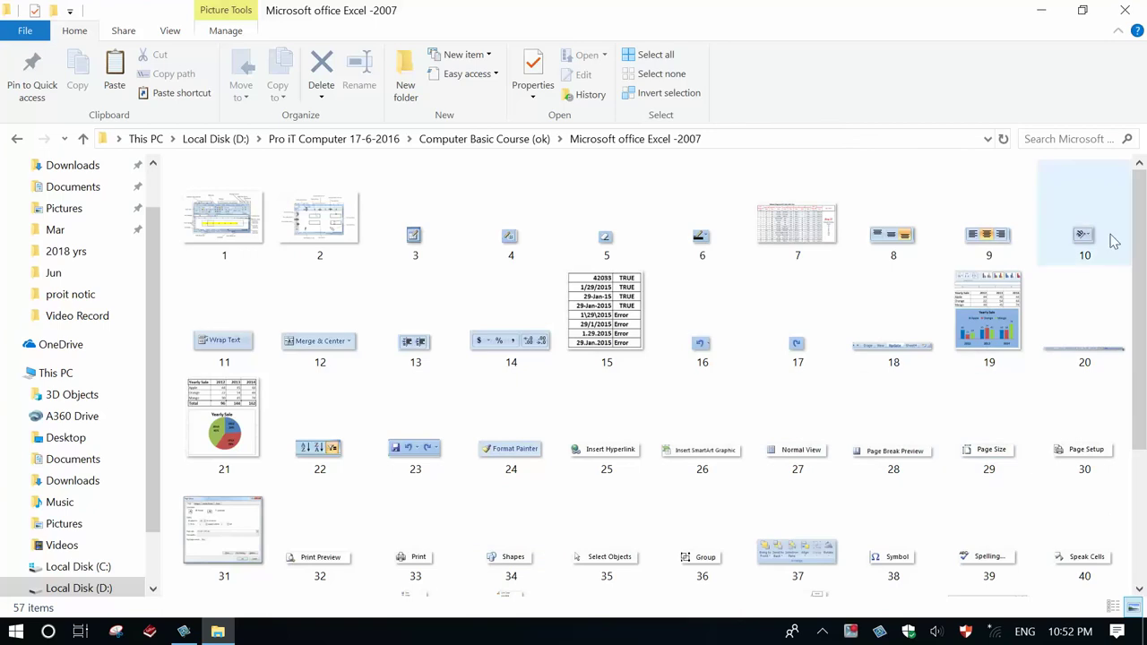
Step: Create a desktop shortcut to the Pro iT Computer workbook and close its folder
left_click_drag(1134, 279, 1097, 453)
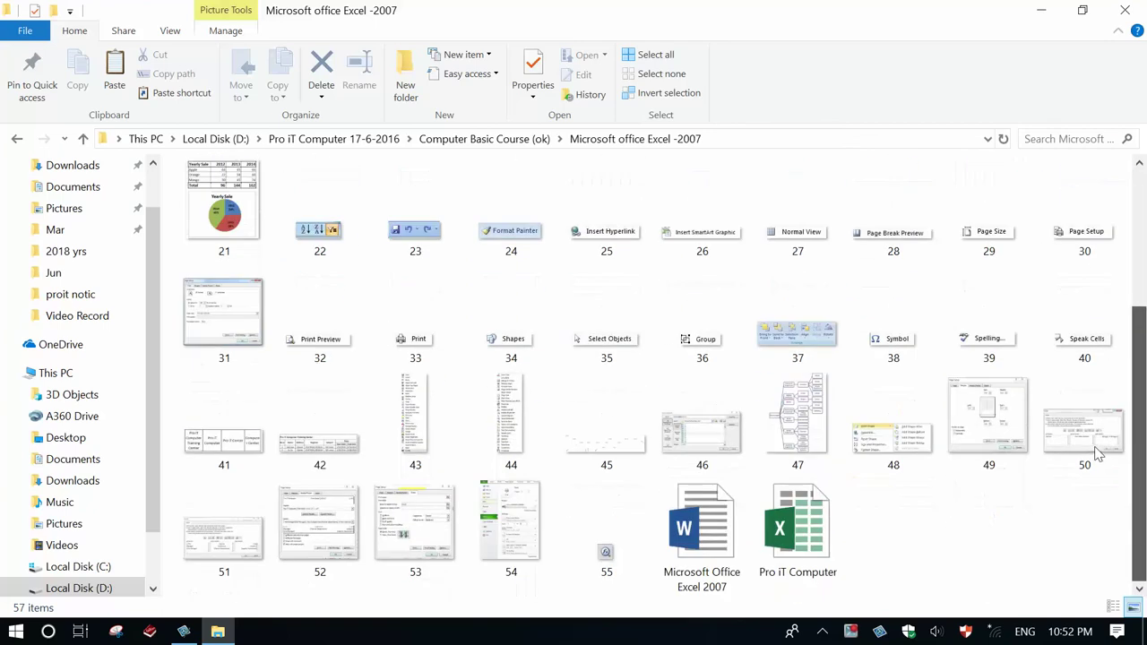
left_click(798, 533)
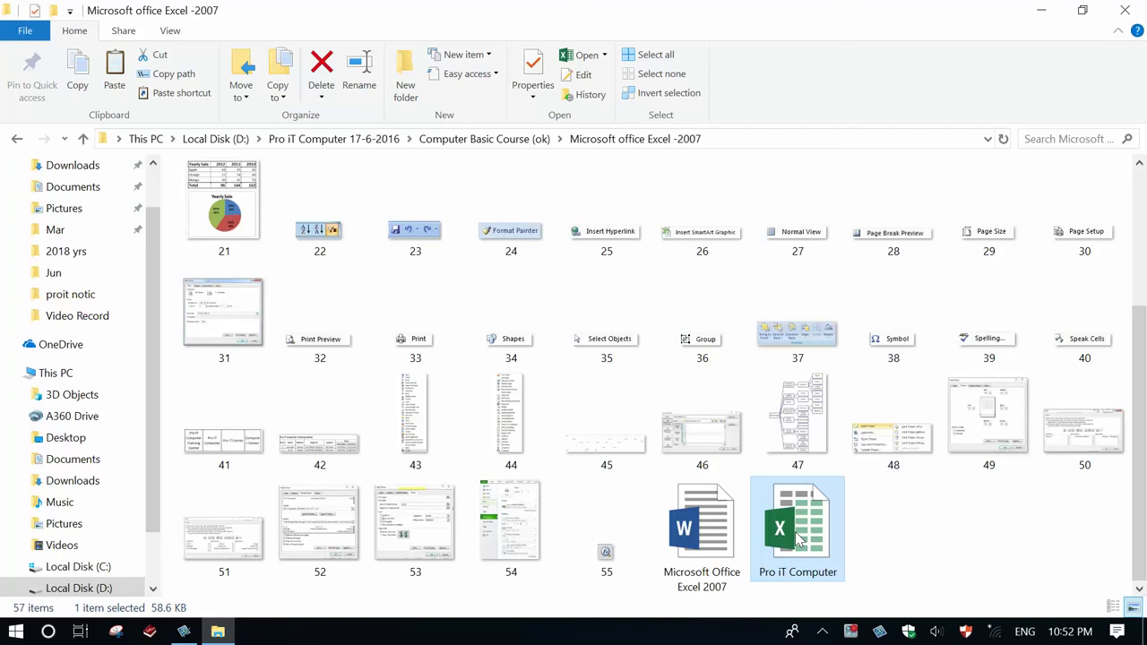
right_click(797, 531)
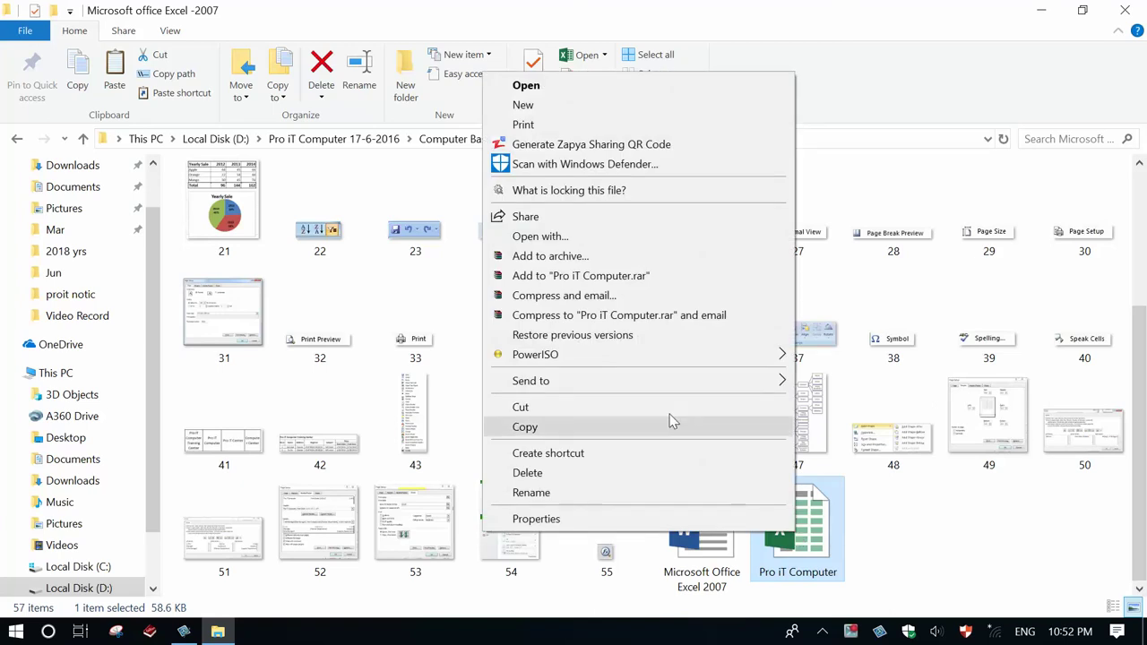
mouse_move(654, 391)
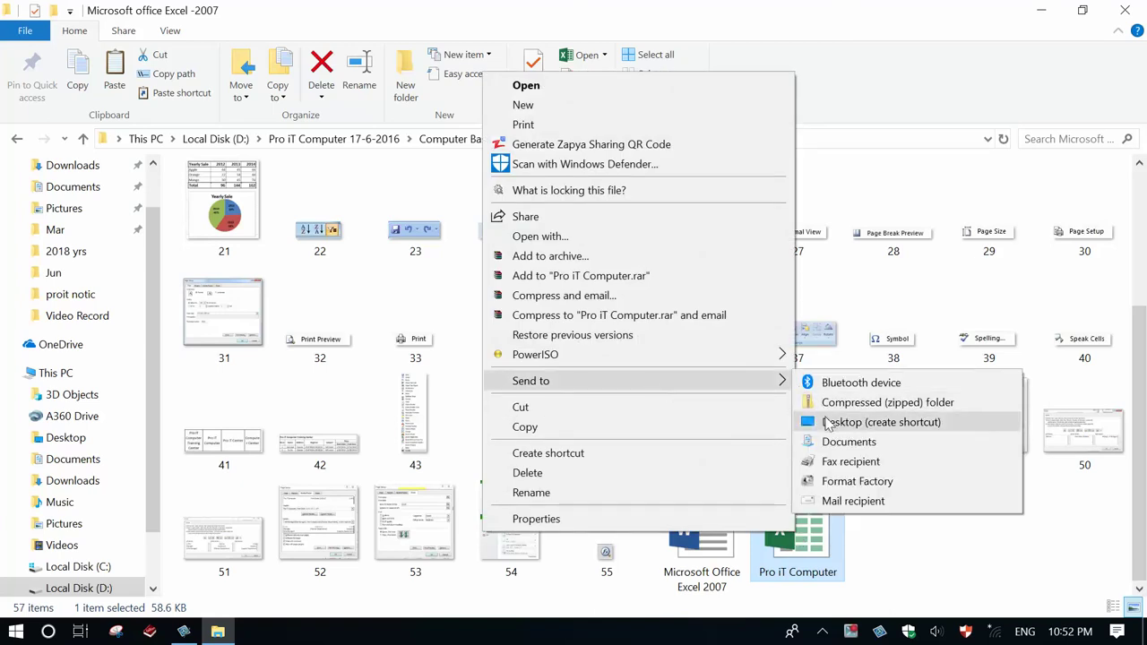
left_click(861, 422)
left_click(1131, 10)
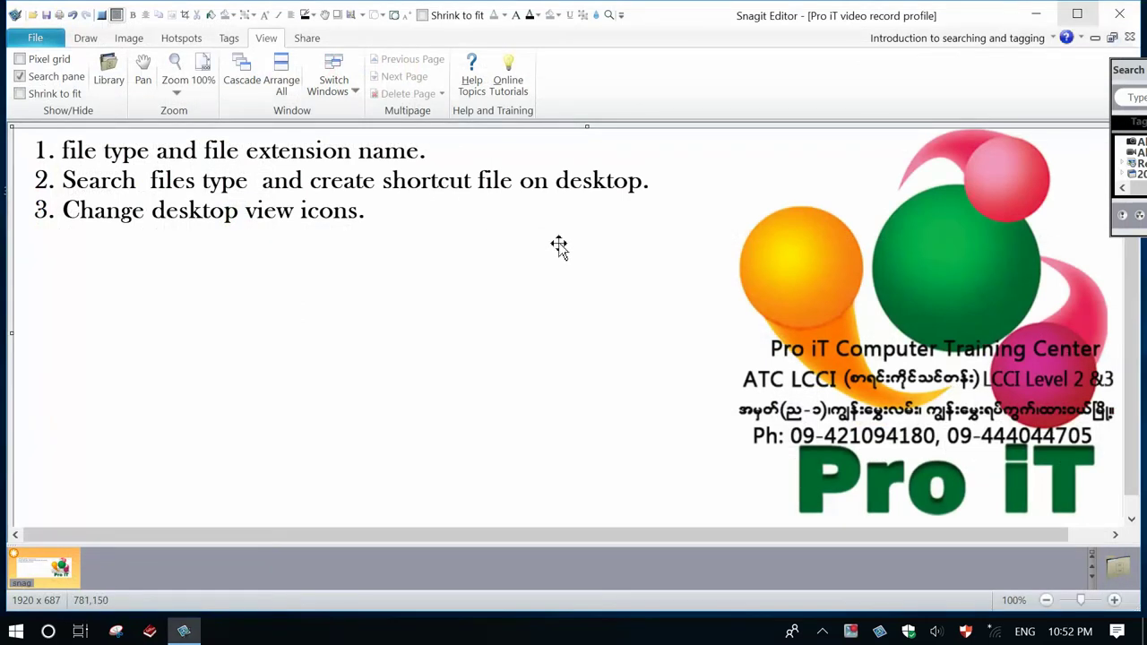
Step: Return to the desktop, find the Pro iT Computer shortcut and move it between the Mar shortcut and Google Chrome
left_click(1040, 13)
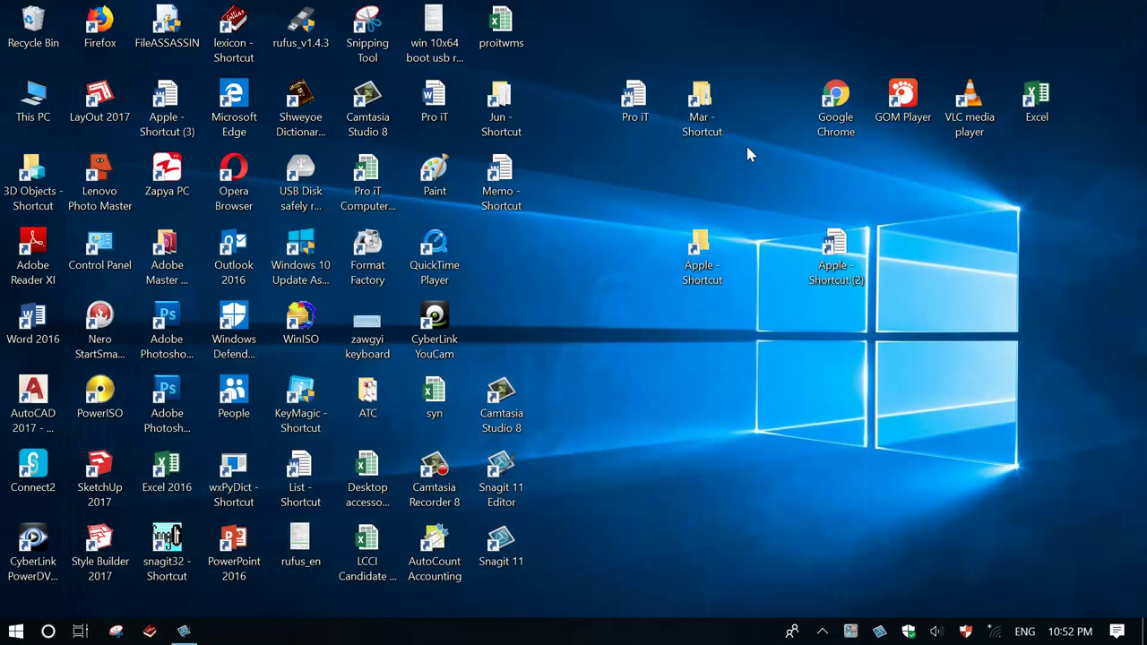
left_click(507, 208)
type("pro it c")
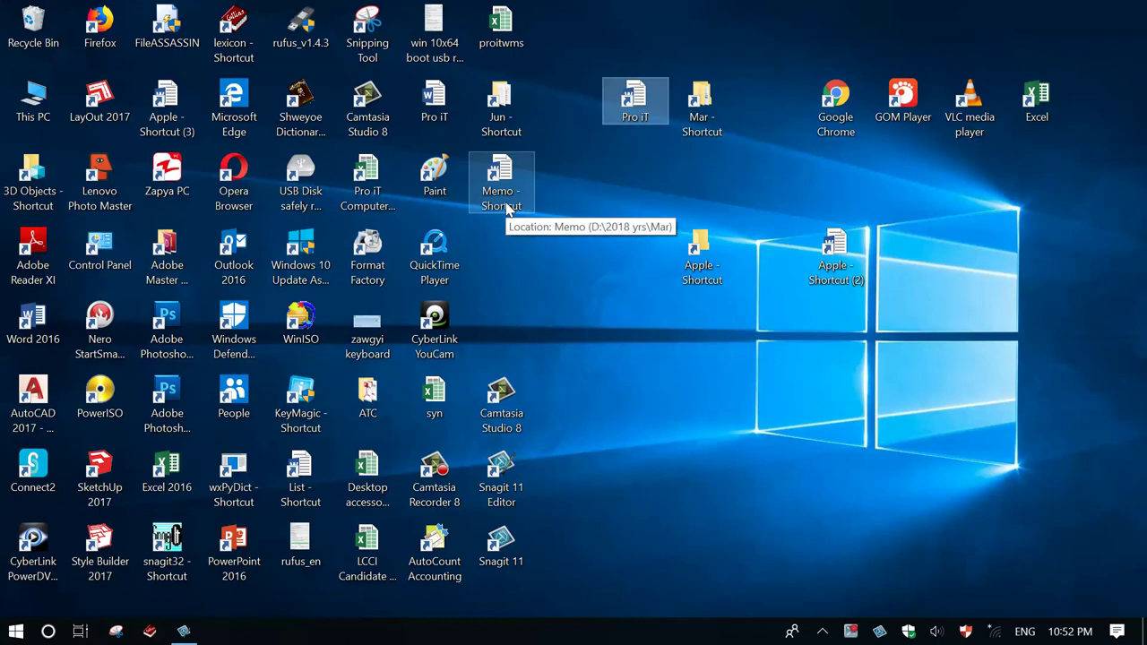
left_click_drag(372, 179, 771, 130)
left_click(779, 295)
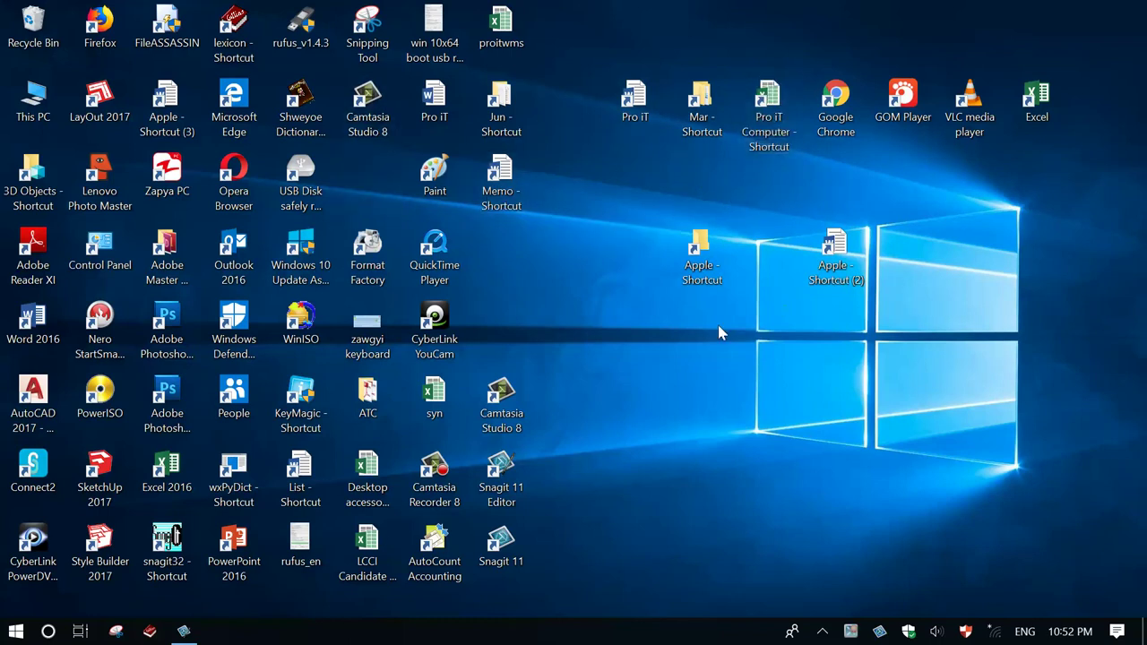
Step: Review the lesson outline in Snagit Editor, return to the desktop and set its view to large icons
left_click(185, 632)
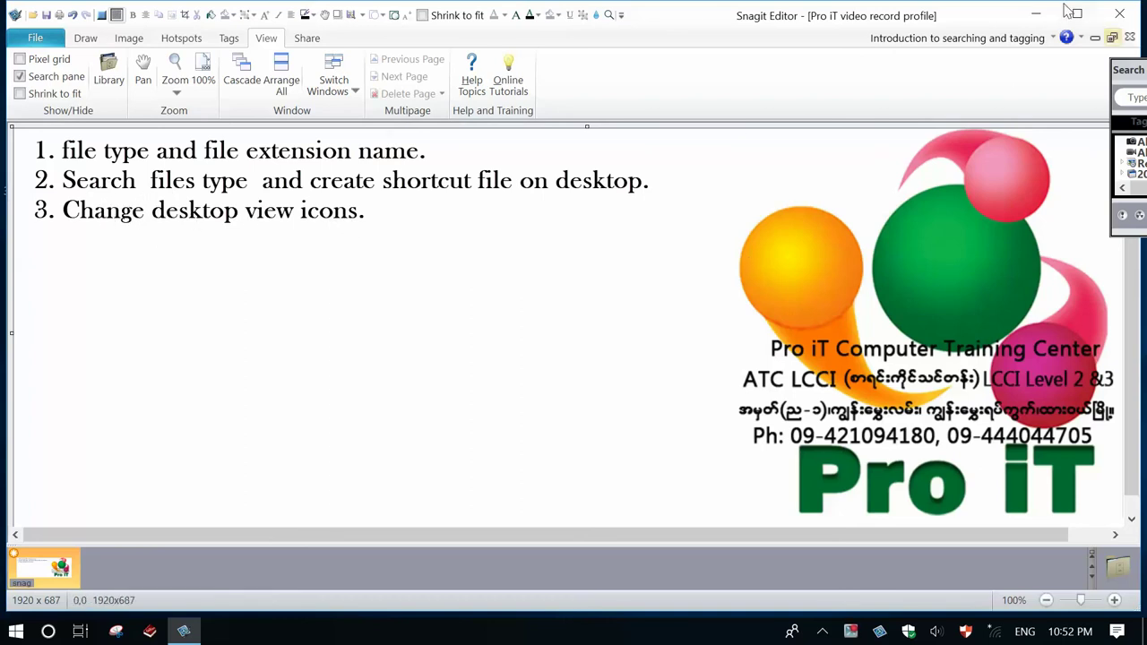
left_click(1039, 18)
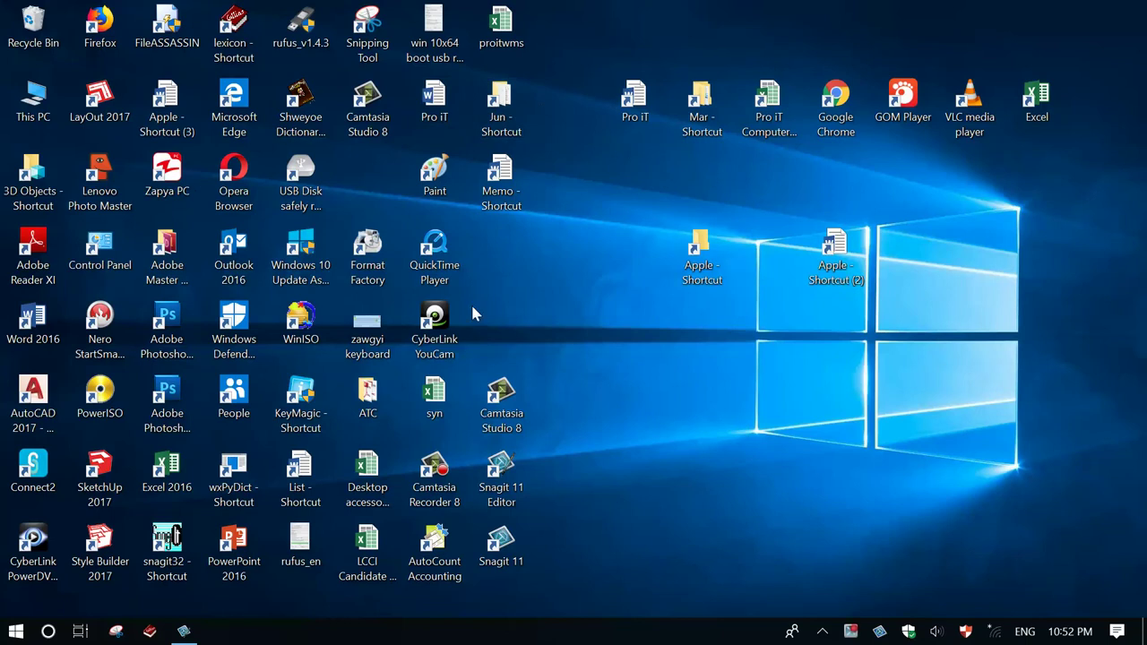
right_click(750, 422)
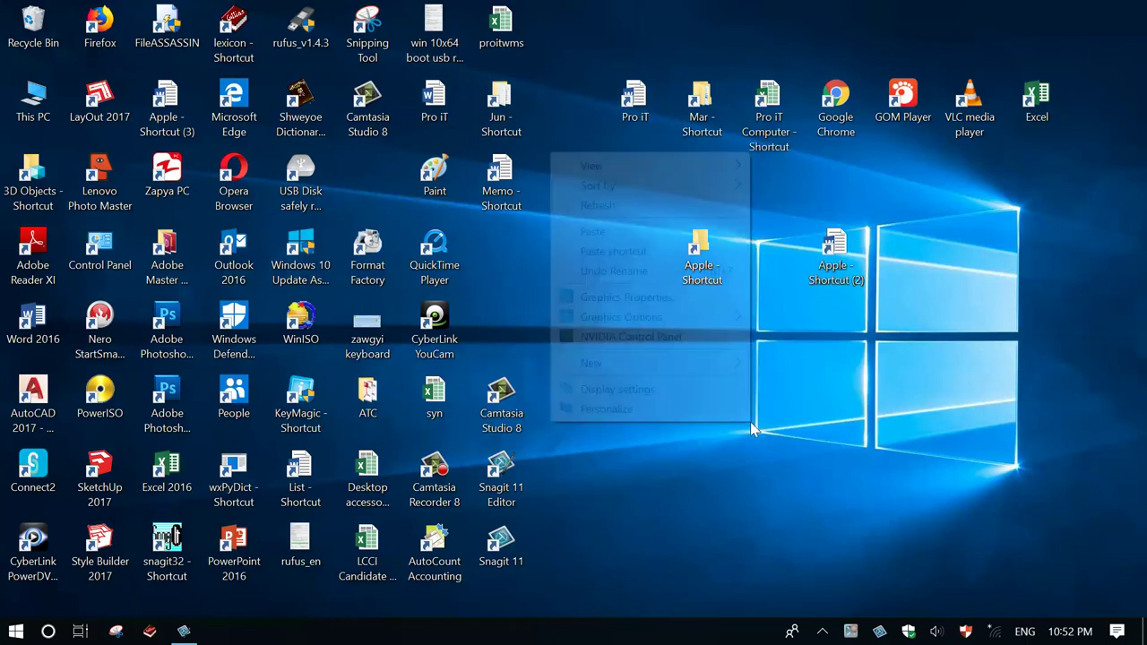
right_click(860, 468)
mouse_move(732, 208)
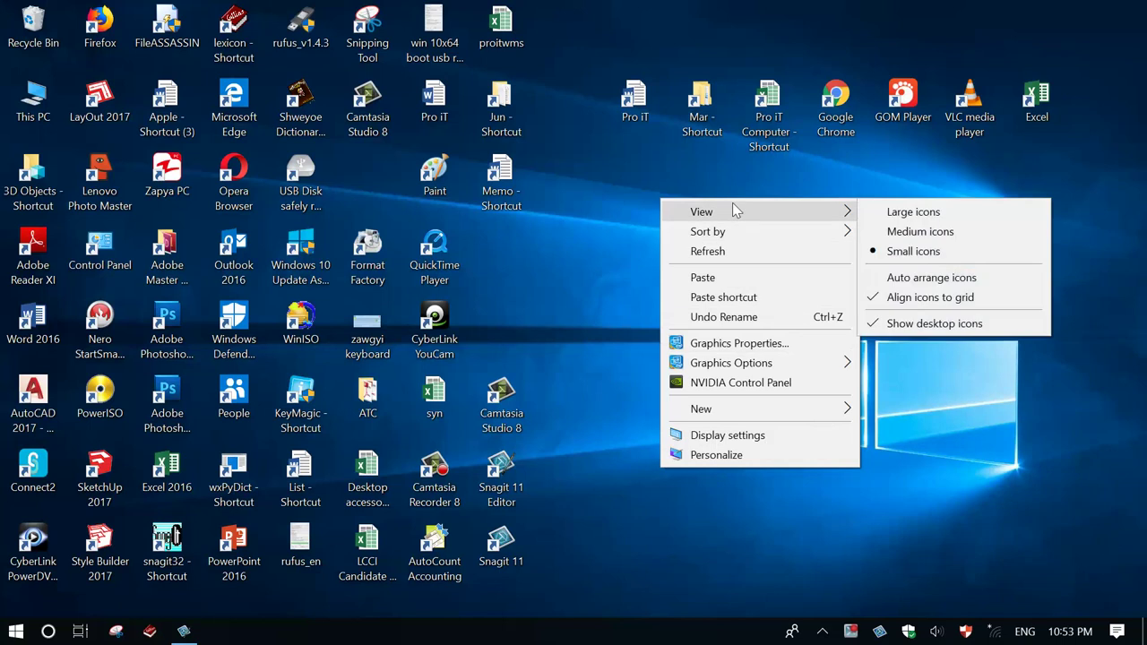
left_click(881, 213)
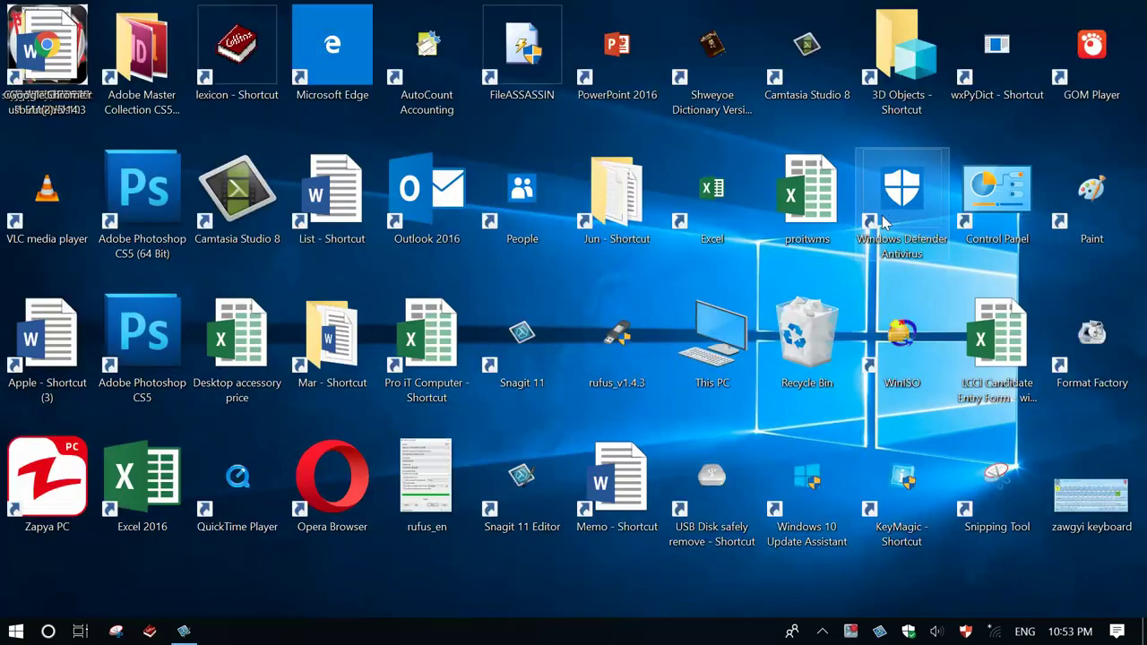
Step: Switch the desktop view to medium icons and back to small icons
right_click(856, 411)
mouse_move(717, 150)
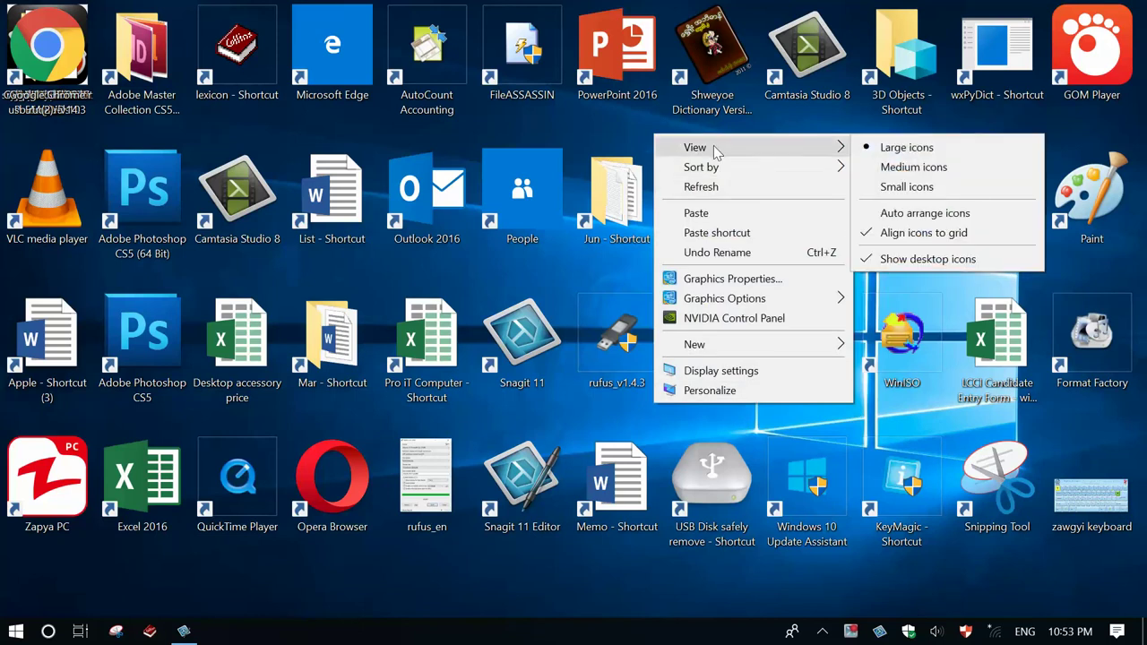
left_click(861, 167)
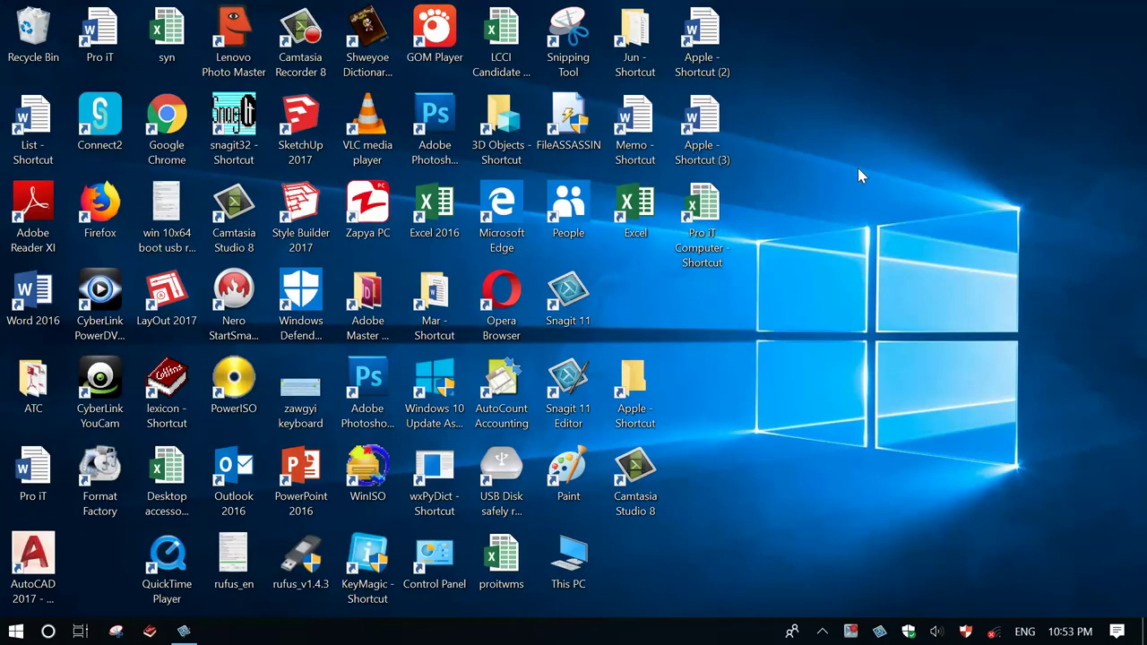
right_click(948, 101)
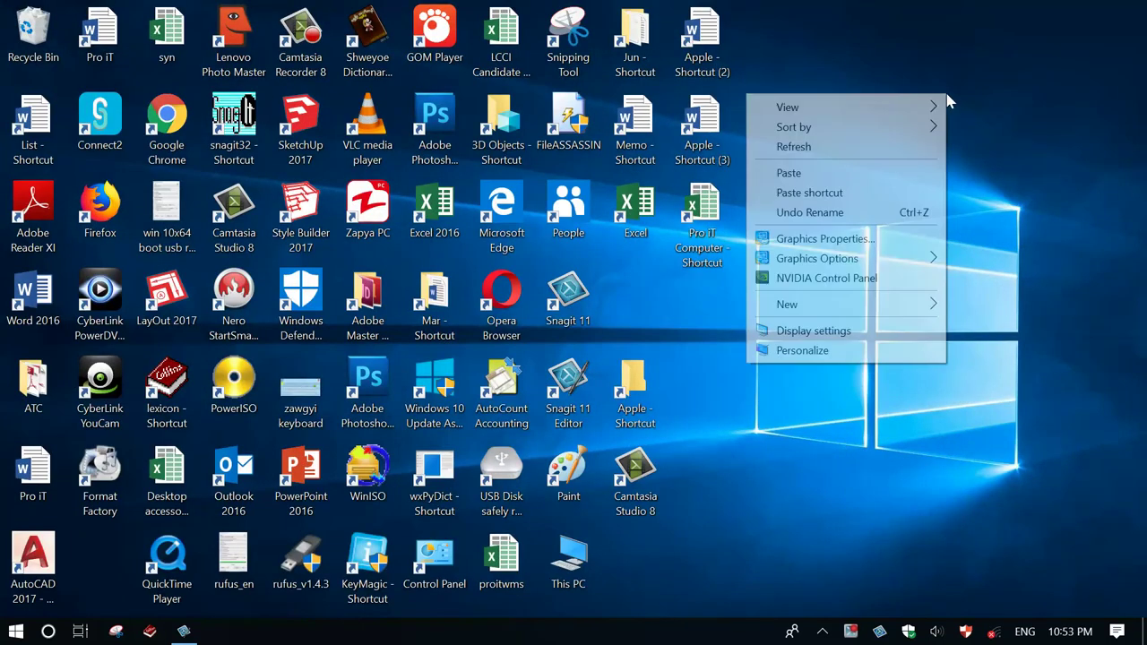
mouse_move(826, 107)
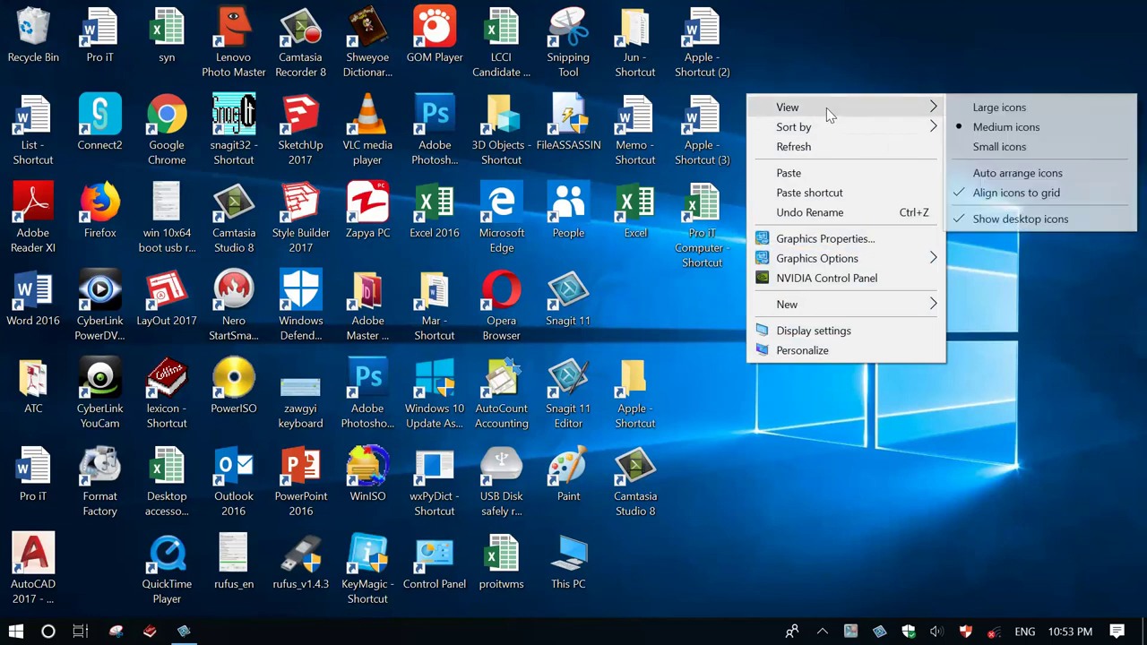
left_click(960, 149)
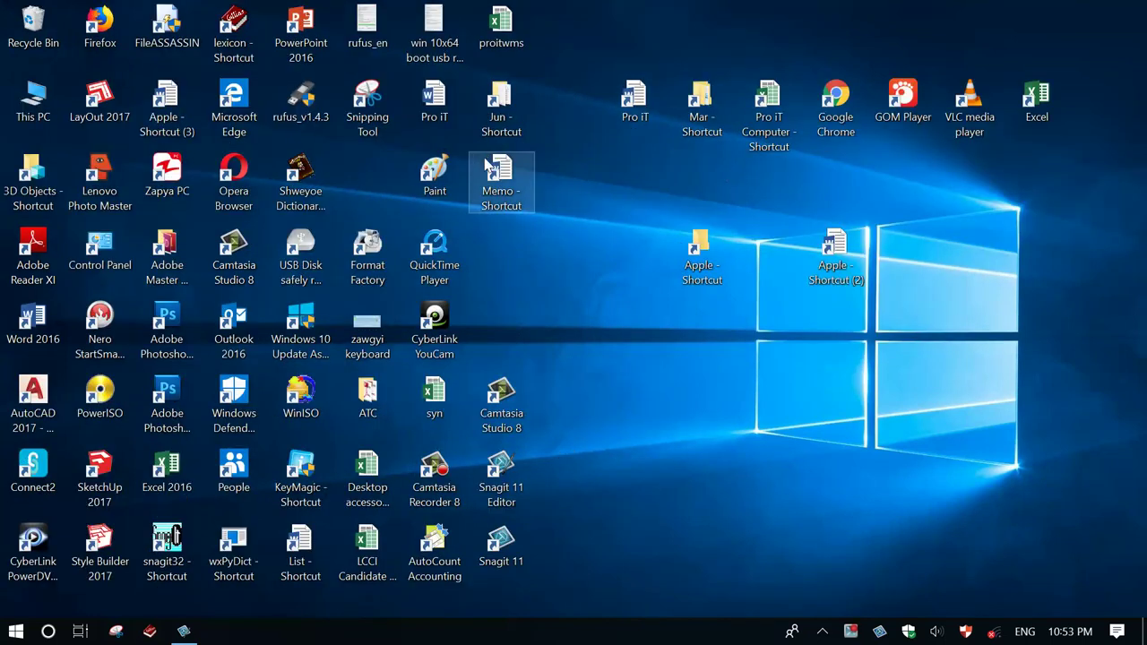
Step: Turn on Auto arrange icons and try to move the Excel, Google Chrome, Memo and VLC media player icons into the empty desktop area
right_click(599, 278)
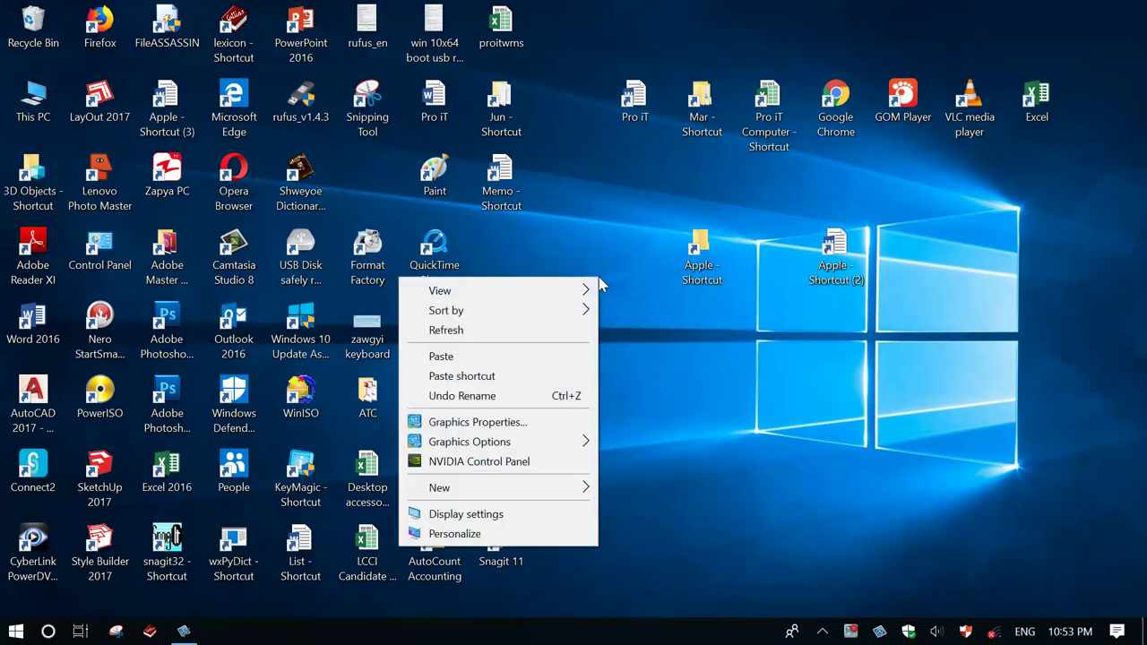
mouse_move(574, 294)
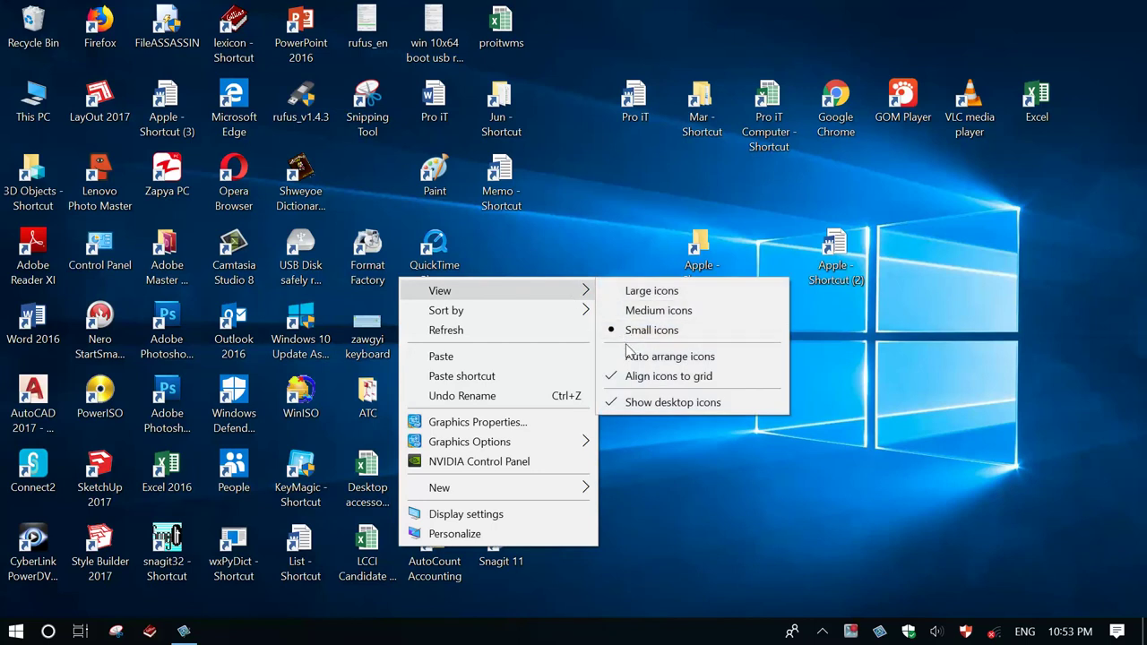
left_click(669, 357)
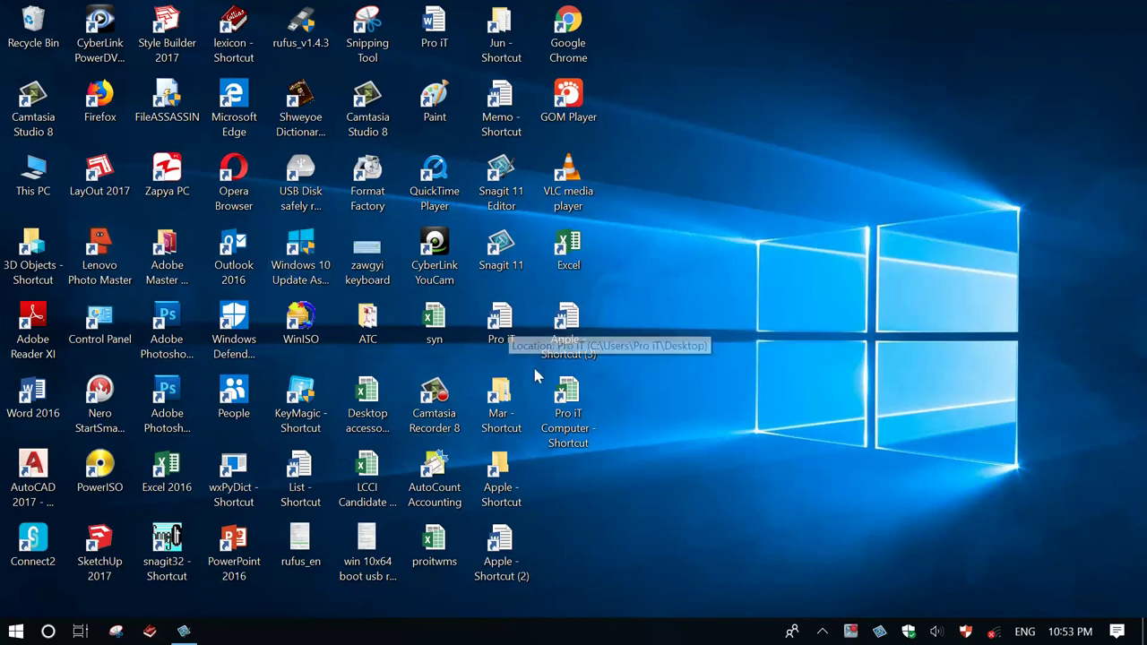
left_click_drag(597, 262, 1091, 79)
left_click_drag(565, 27, 1102, 35)
left_click_drag(501, 105, 1076, 57)
left_click_drag(568, 256, 1066, 64)
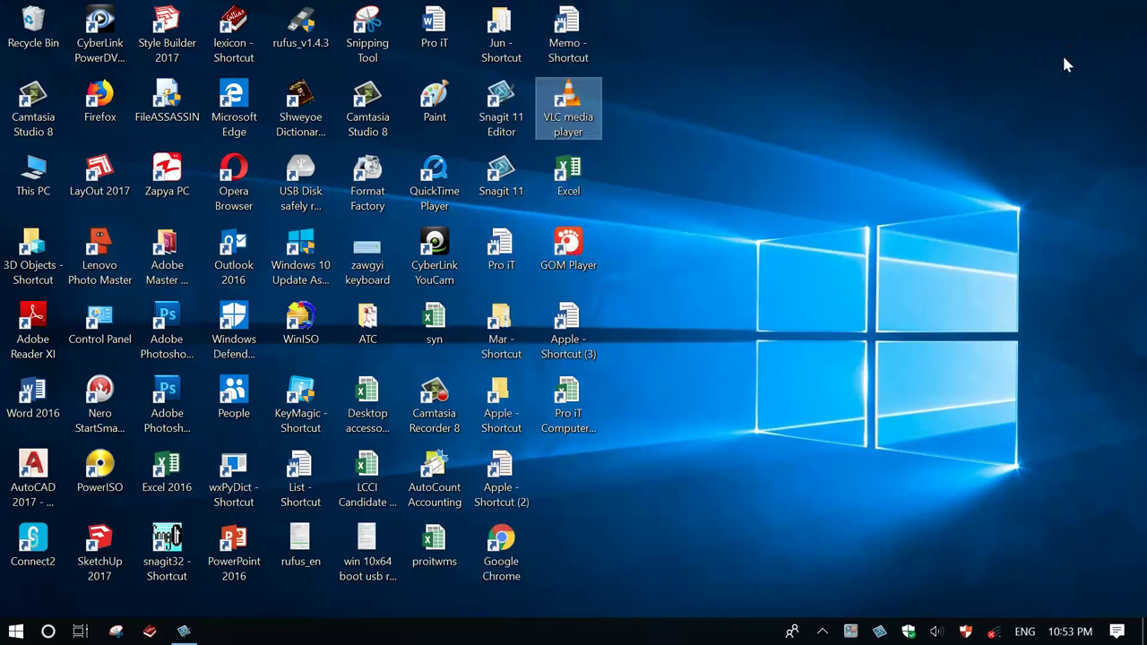
Step: Turn off Auto arrange icons and move the Memo, VLC media player and Excel icons straight across to the far side of the desktop
right_click(804, 72)
mouse_move(672, 83)
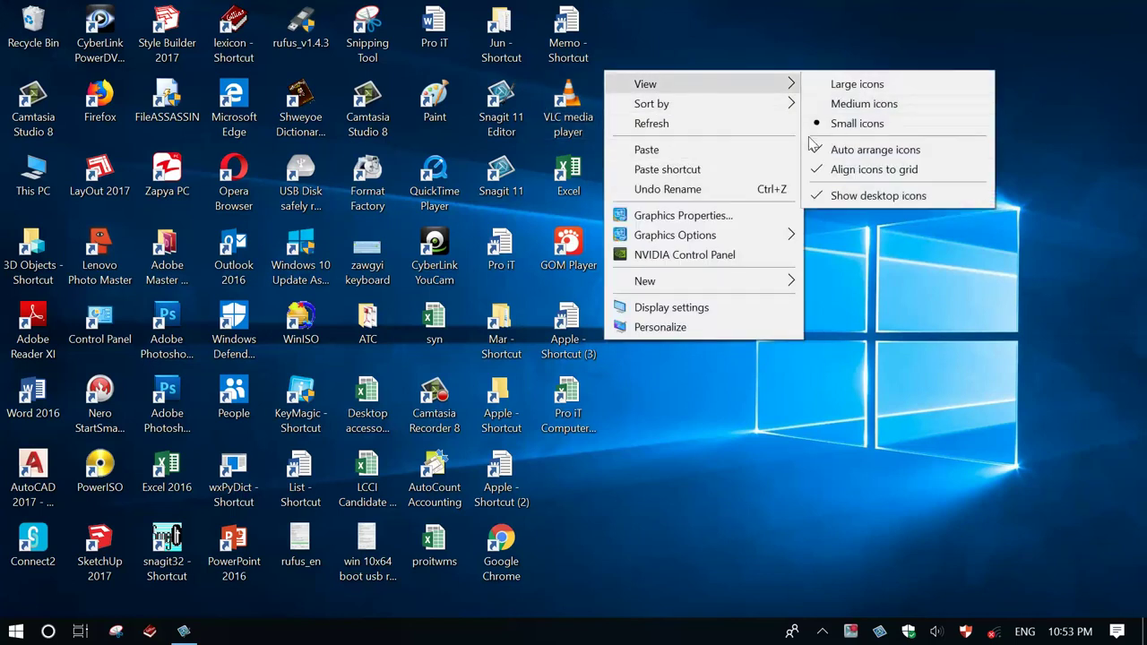
left_click(814, 149)
left_click_drag(568, 34, 1036, 36)
left_click_drag(573, 109, 1040, 109)
left_click_drag(581, 178, 1049, 178)
Step: Move the Memo, VLC media player and Excel icons one grid column left and one row down with Align icons to grid on
right_click(779, 108)
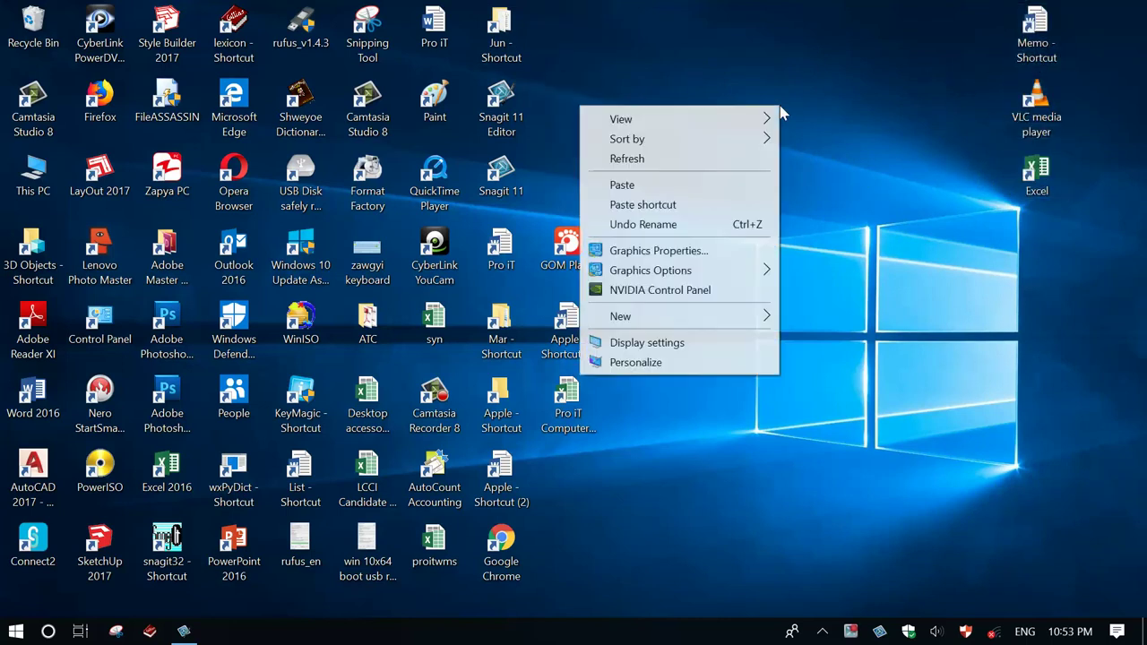
mouse_move(673, 123)
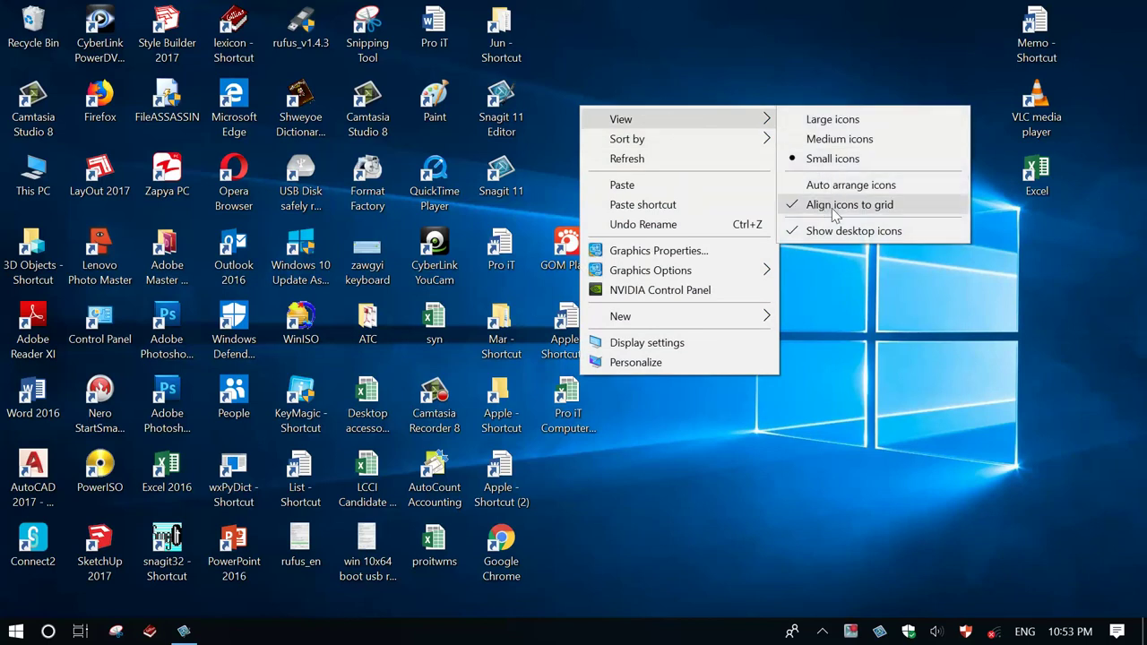
right_click(899, 291)
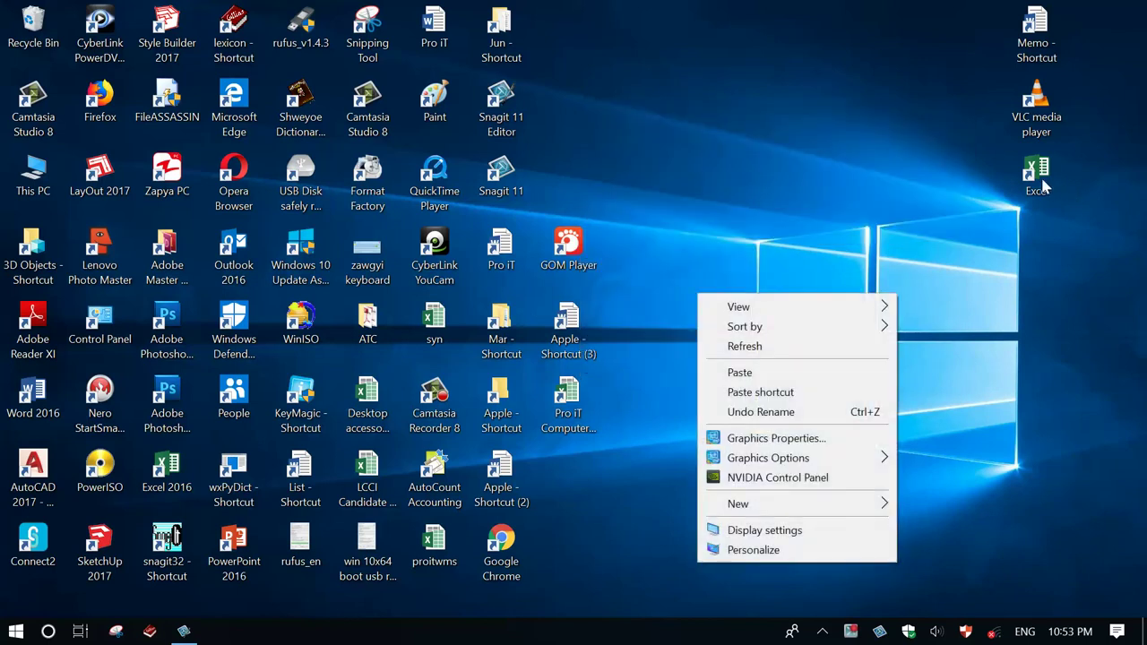
left_click(1040, 179)
left_click_drag(1035, 178, 966, 139)
left_click_drag(1033, 36, 972, 80)
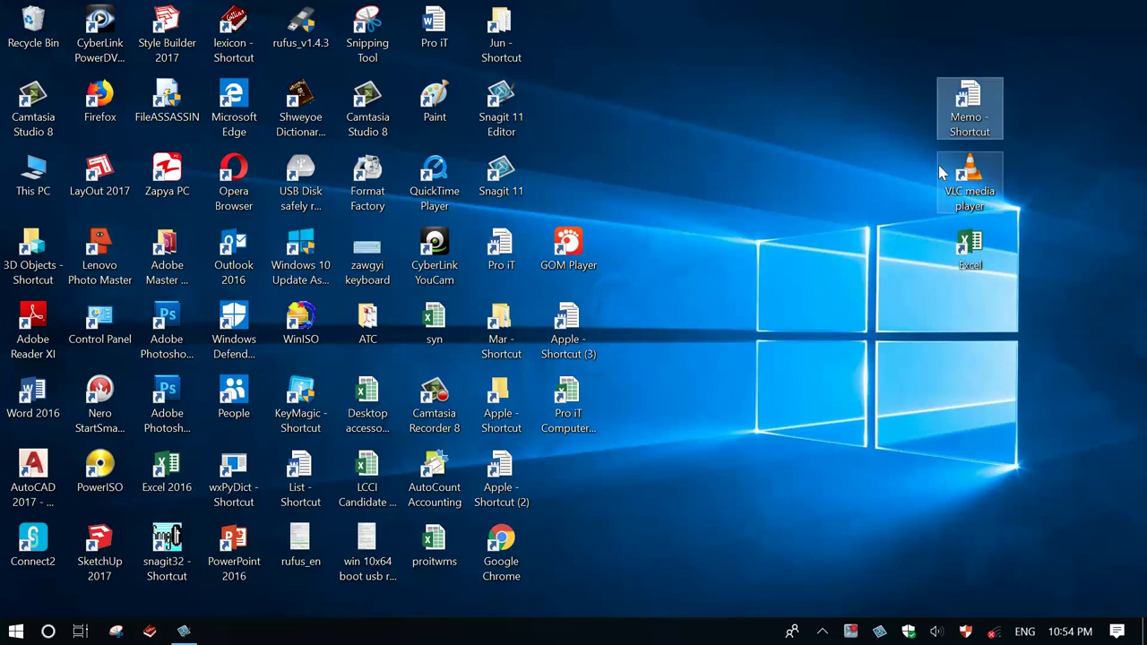
Step: Turn off Align icons to grid and place the VLC media player, Memo and GOM Player icons freely around the Excel icon
right_click(818, 121)
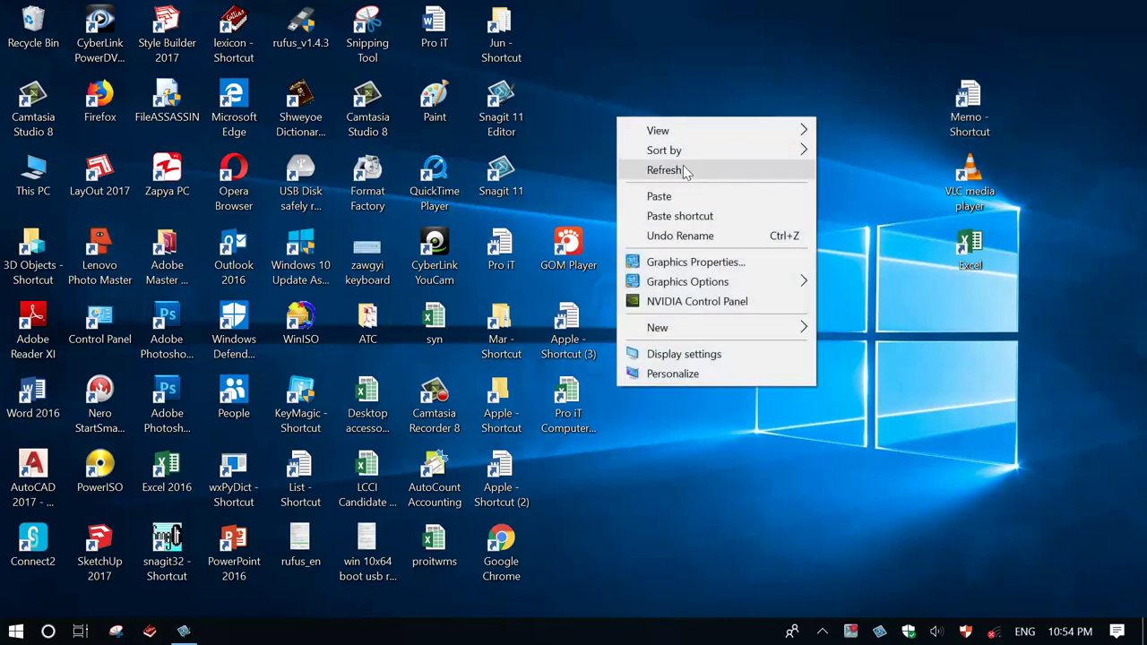
mouse_move(674, 134)
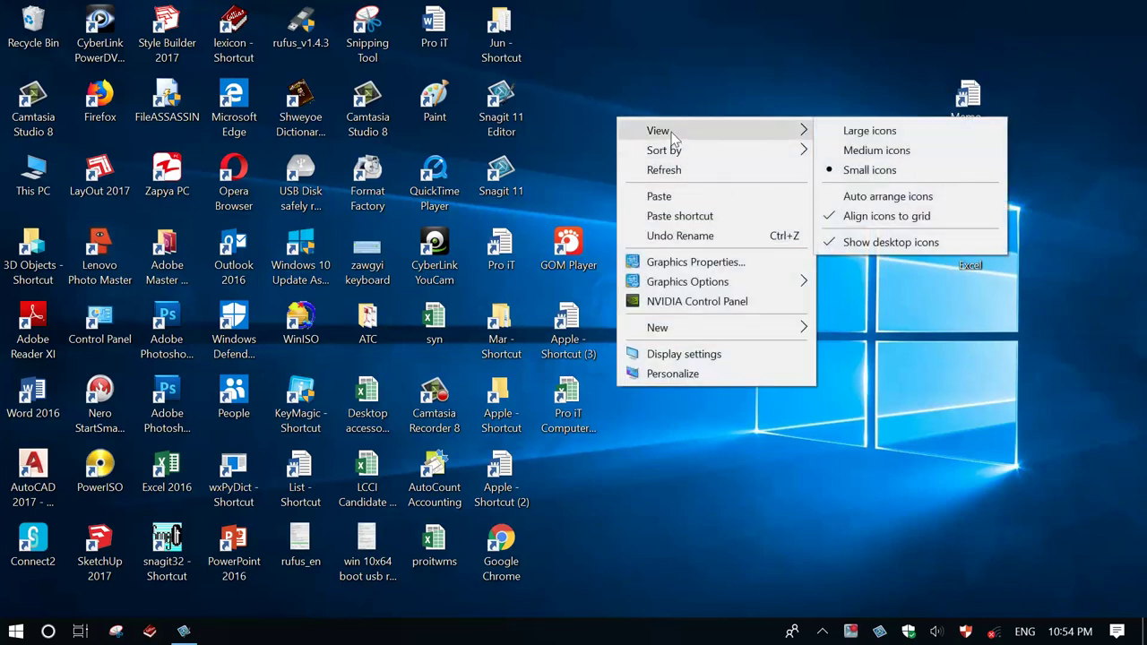
left_click(843, 216)
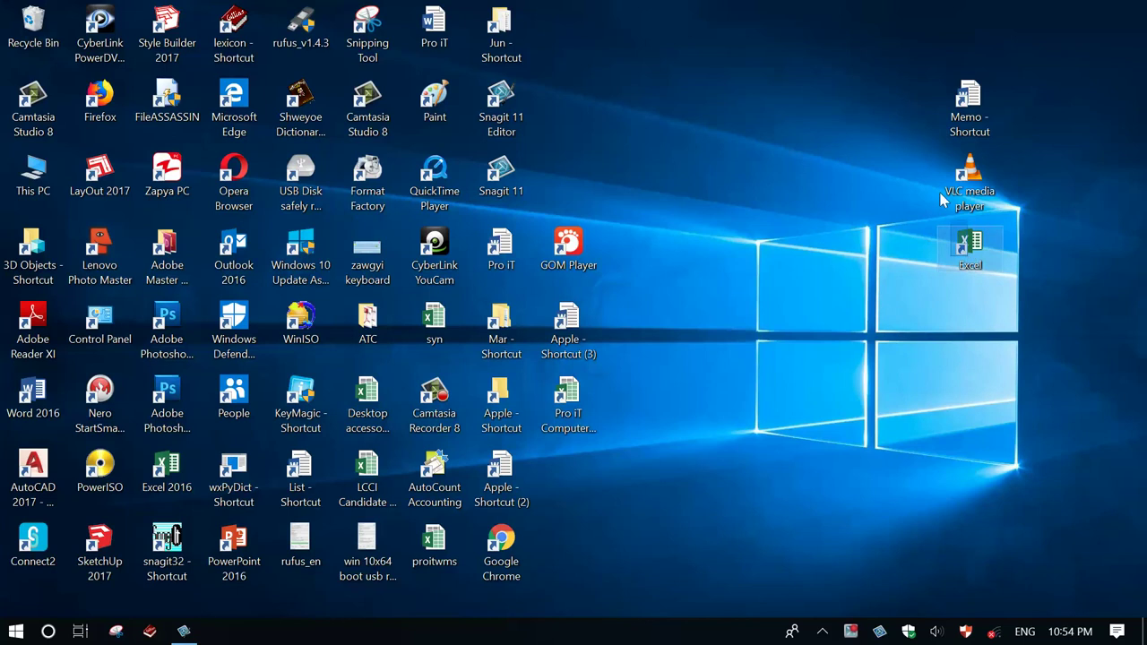
left_click_drag(966, 202, 961, 299)
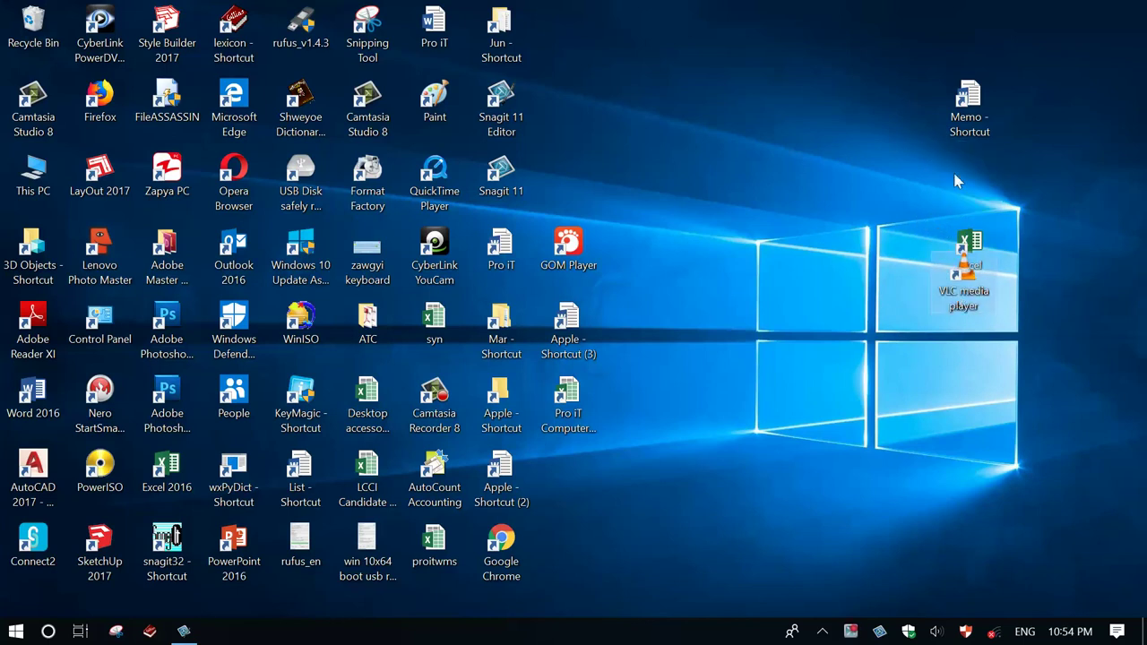
left_click_drag(968, 100, 1002, 236)
left_click_drag(568, 235, 924, 228)
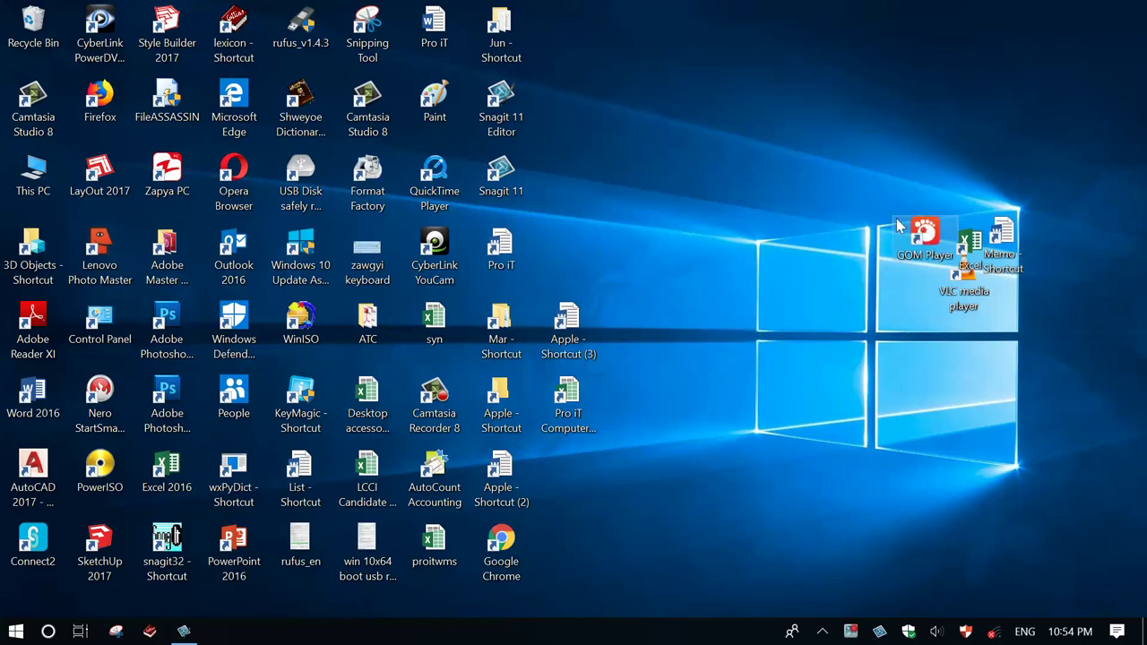
Step: Hide all the desktop icons
right_click(687, 116)
mouse_move(556, 149)
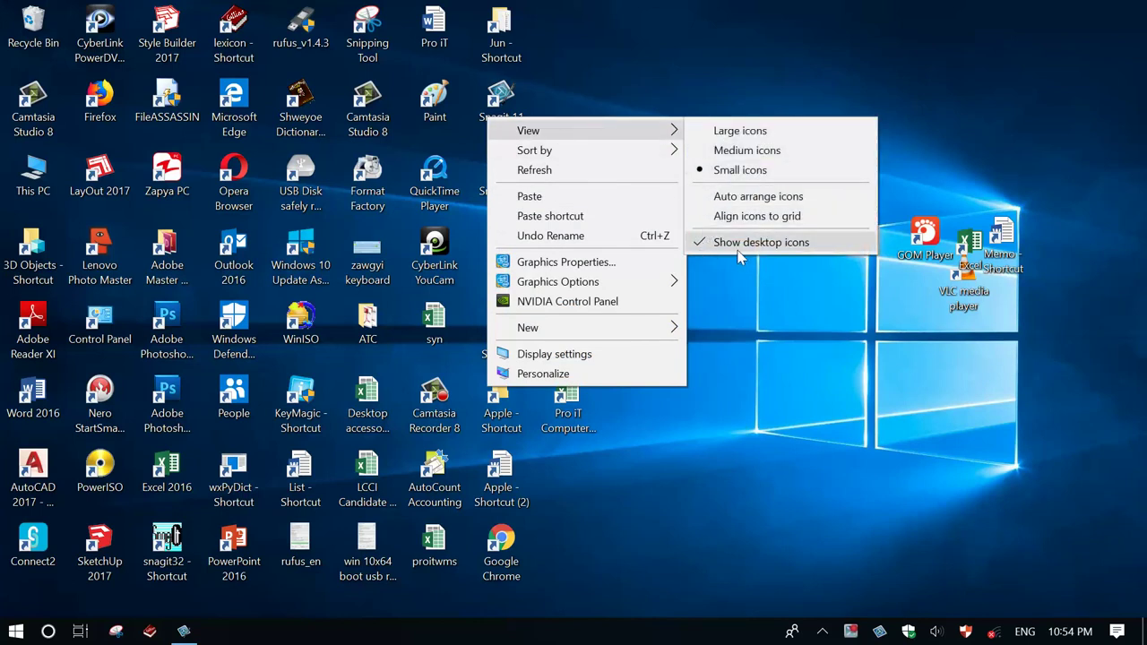
left_click(697, 248)
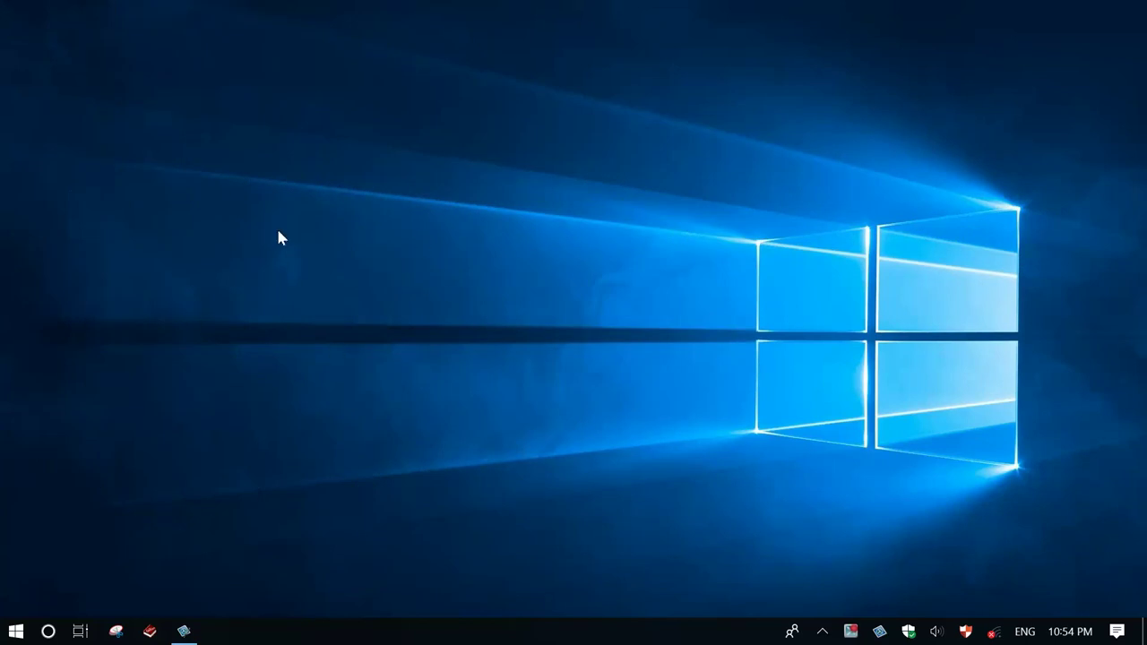
Step: Show the desktop icons again and return to the lesson outline in Snagit Editor
right_click(638, 187)
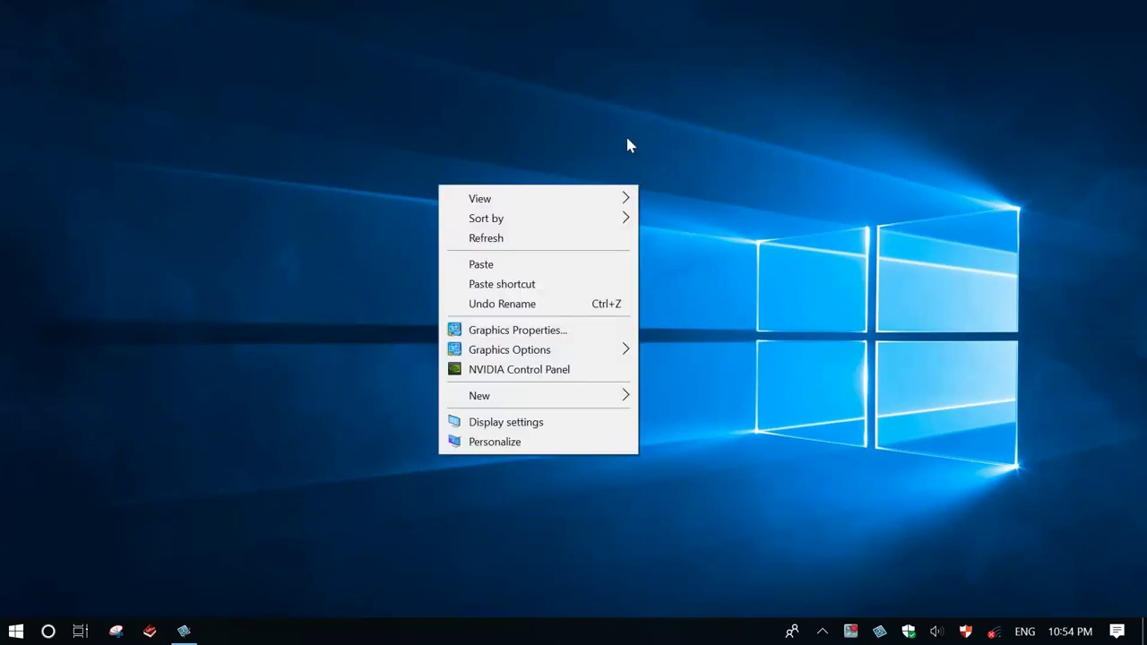
mouse_move(583, 194)
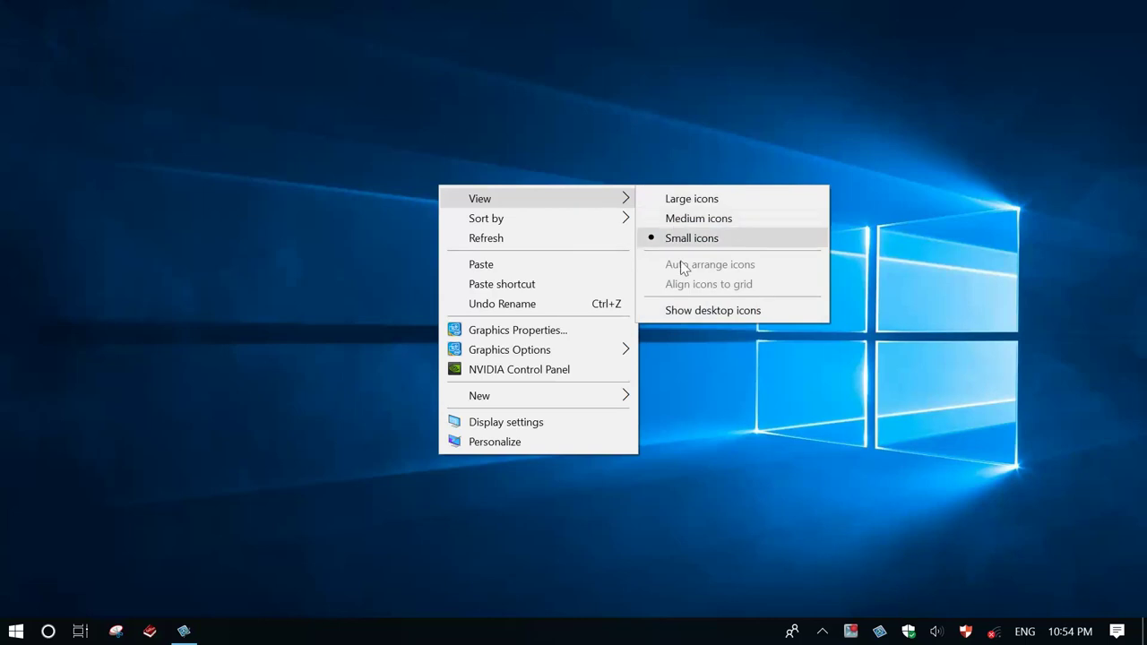
left_click(663, 311)
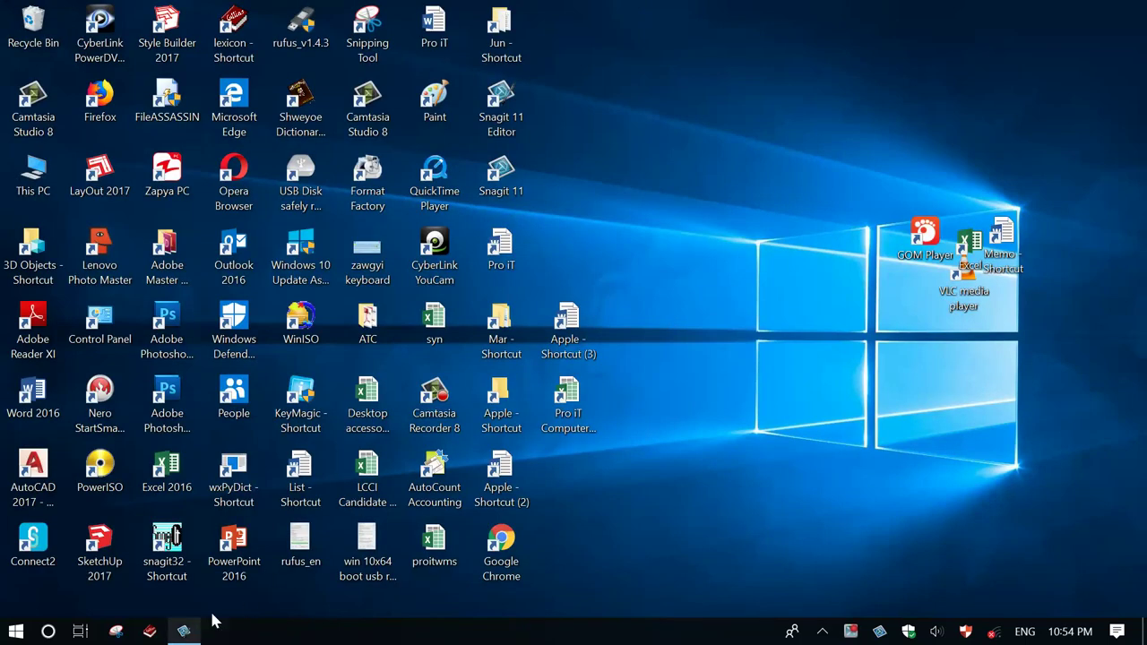
left_click(184, 632)
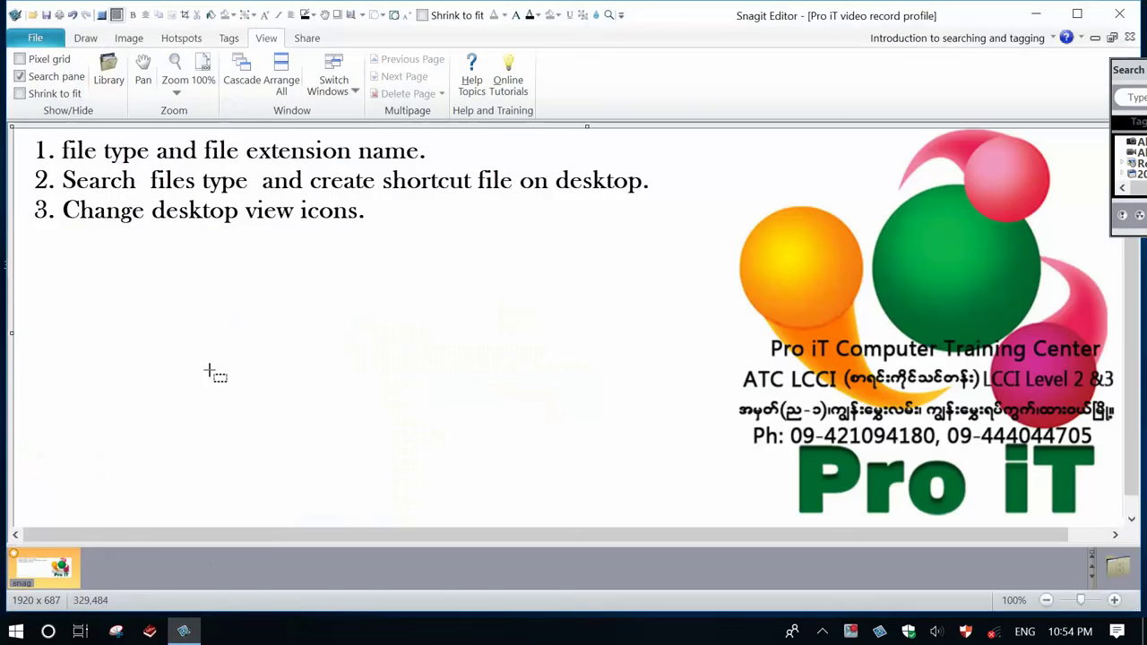